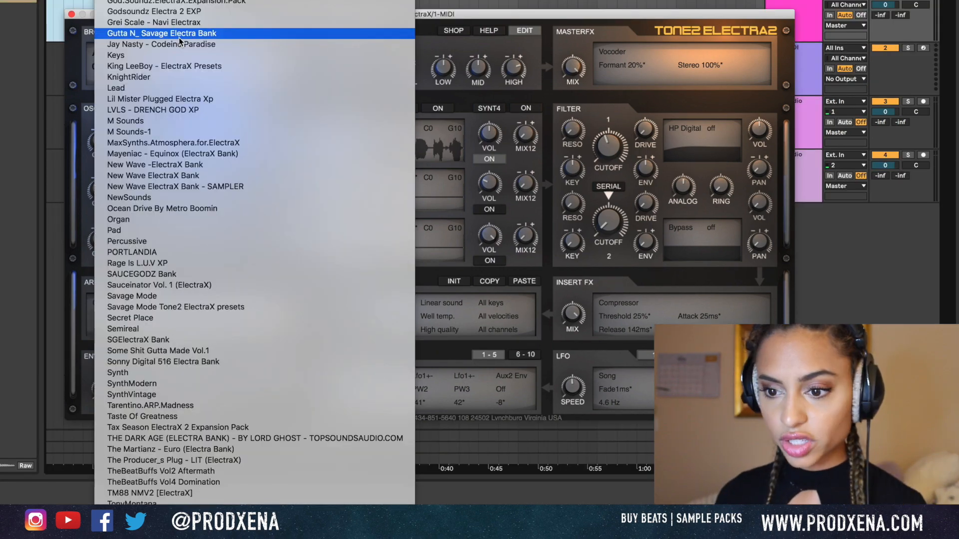
Load the Gutta N_ Savage Electra Bank in ElectraX and browse its patches to ARP uwu
left_click(179, 37)
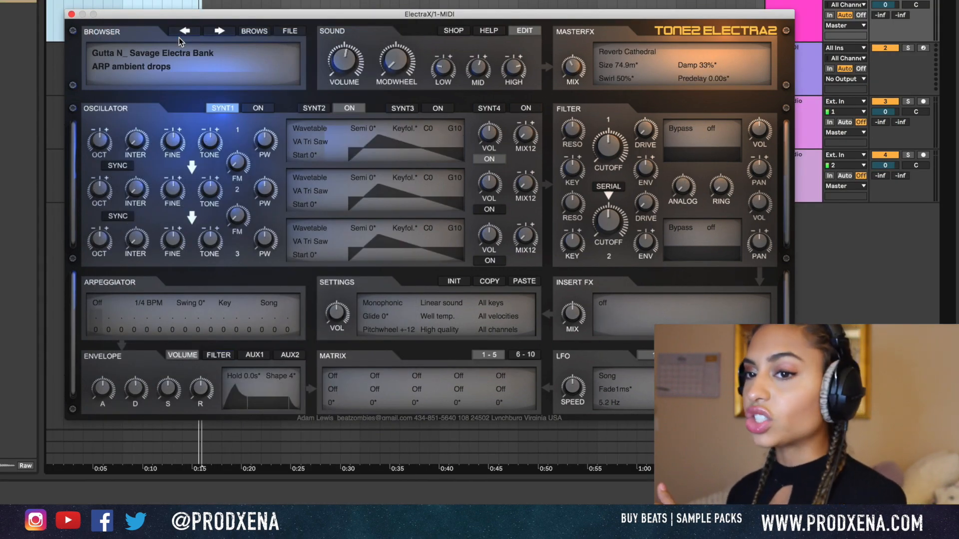
left_click(189, 31)
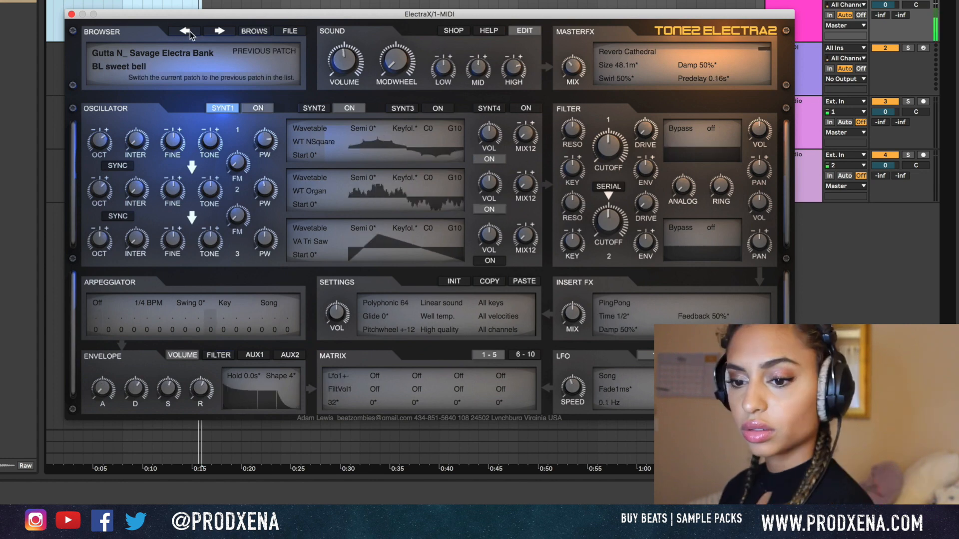
left_click(189, 32)
left_click(190, 31)
left_click(189, 32)
left_click(185, 31)
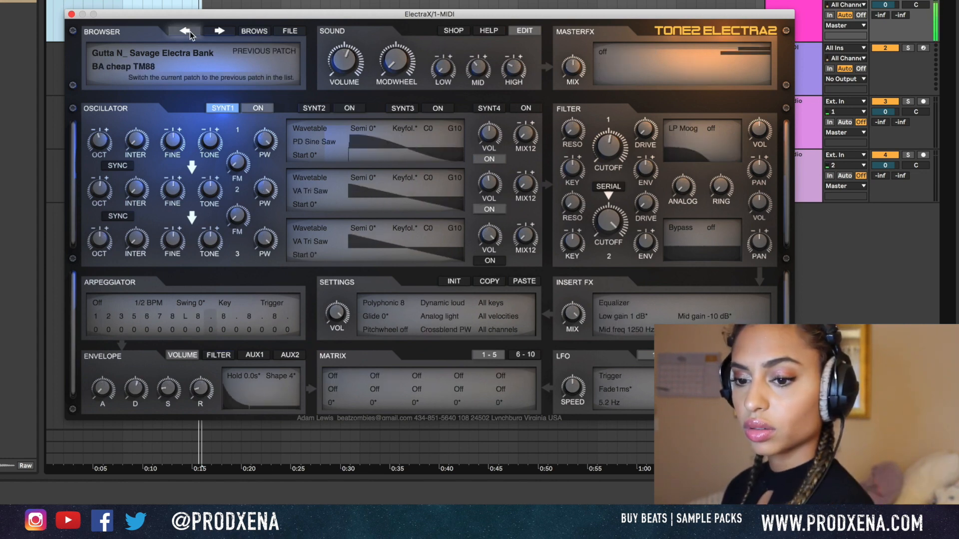
left_click(185, 31)
left_click(185, 31)
left_click(184, 31)
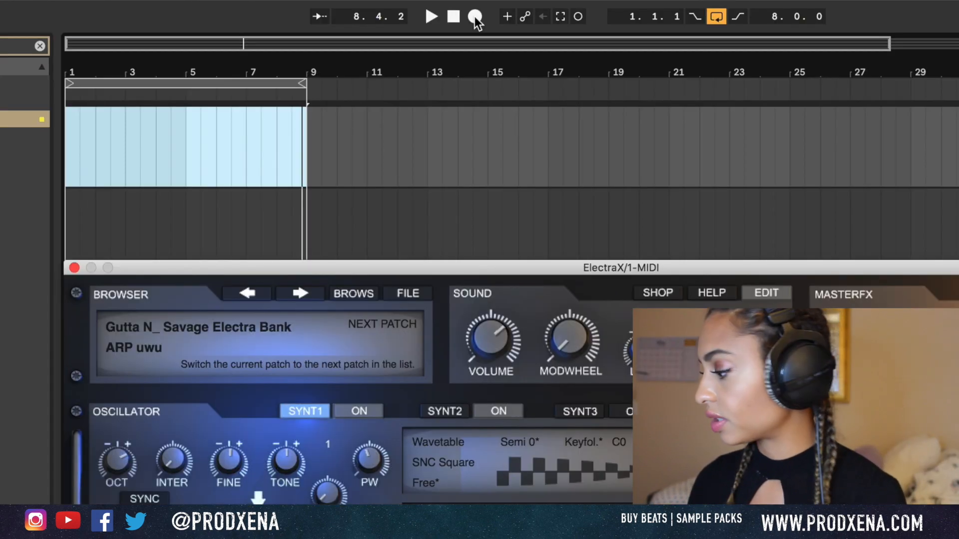
Record a four-bar, three-note melody on the ElectraX track and close the synth window
left_click(474, 17)
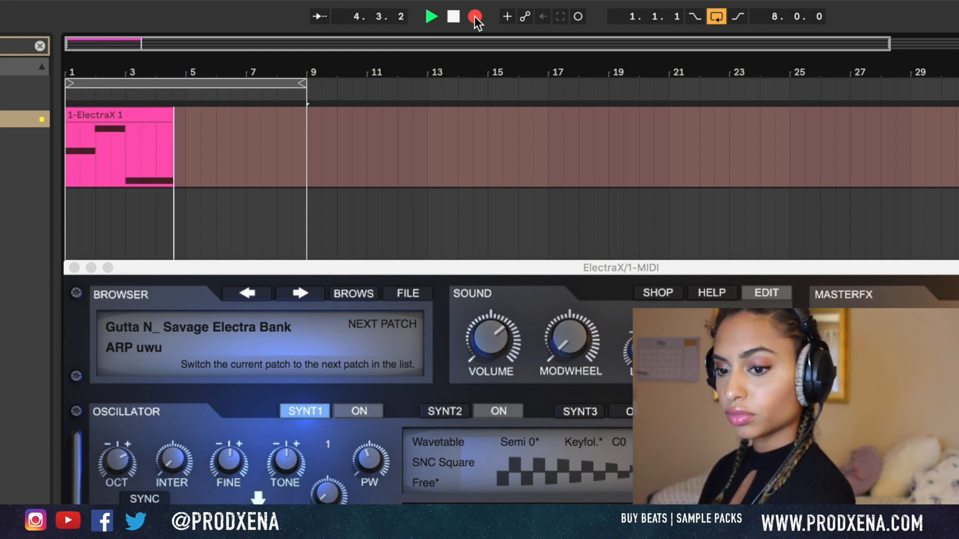
key("space")
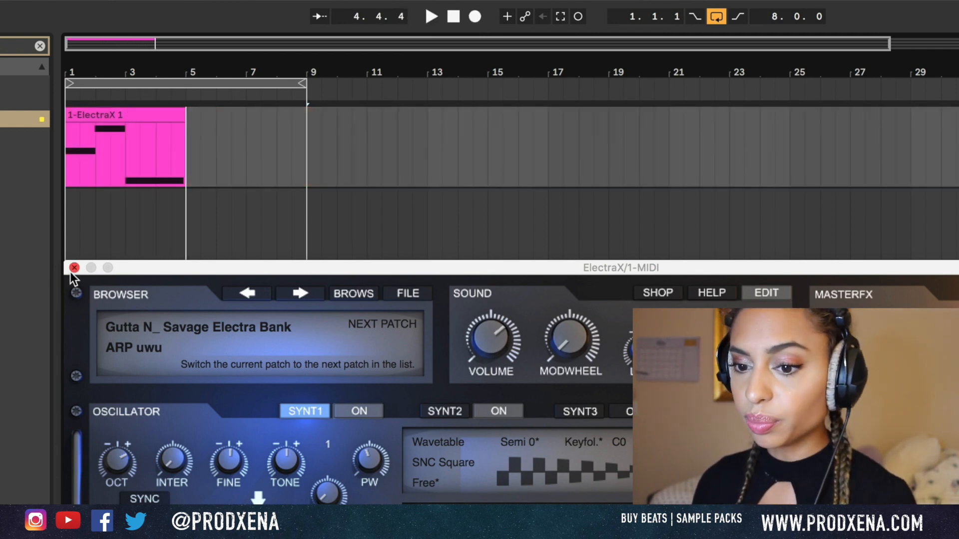
left_click(74, 267)
Open the recorded ElectraX clip in an enlarged piano roll and quantize all its notes
left_click(120, 115)
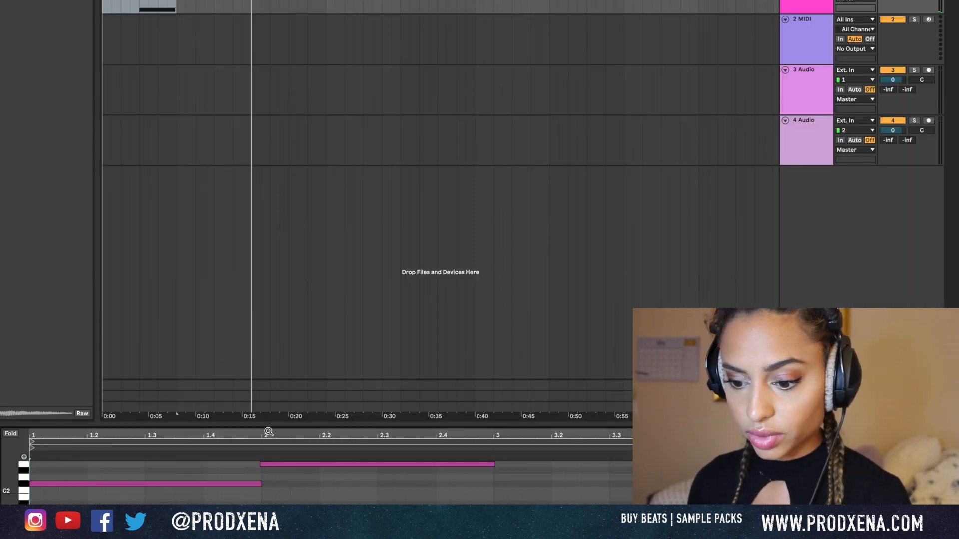
left_click_drag(263, 425, 264, 0)
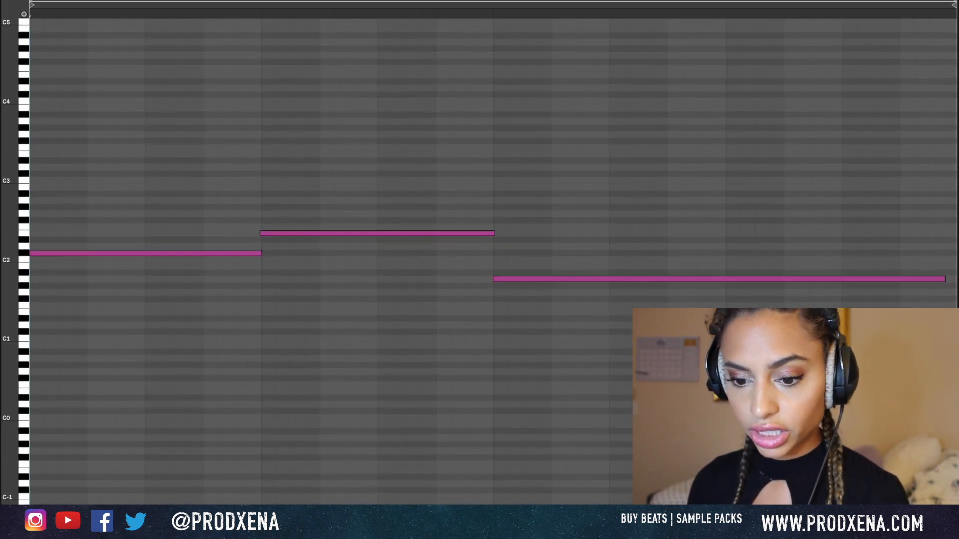
key("super+a")
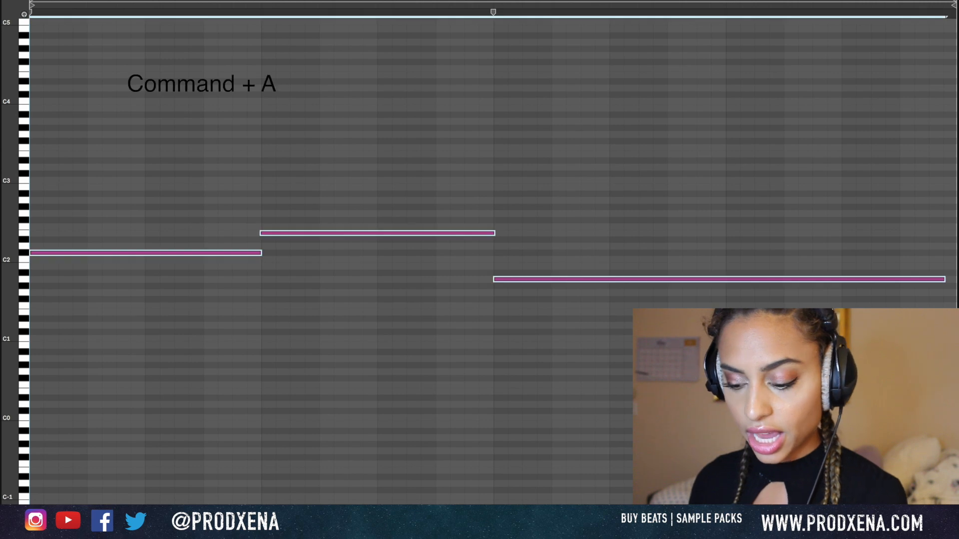
key("super+u")
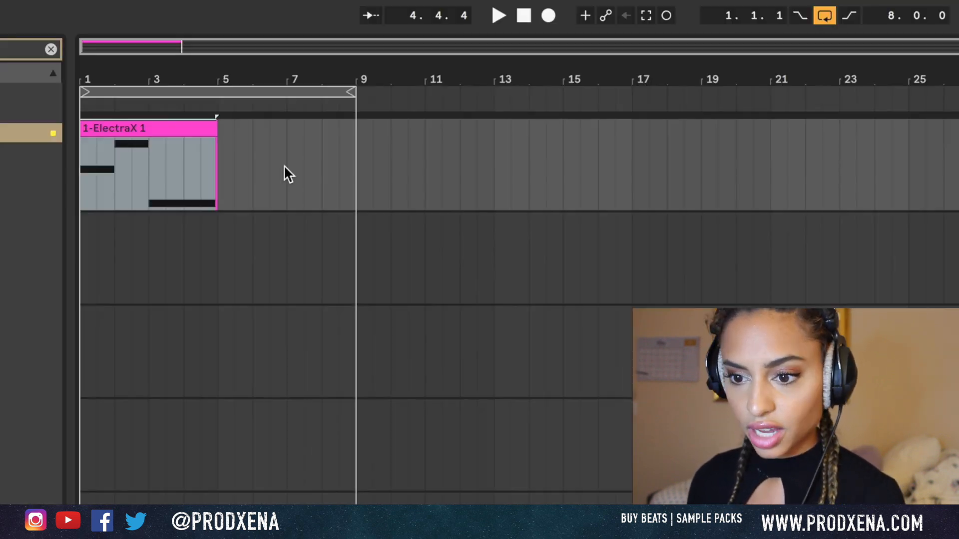
Duplicate the four-bar ElectraX clip directly after itself and consolidate both copies into one eight-bar clip
left_click(207, 127)
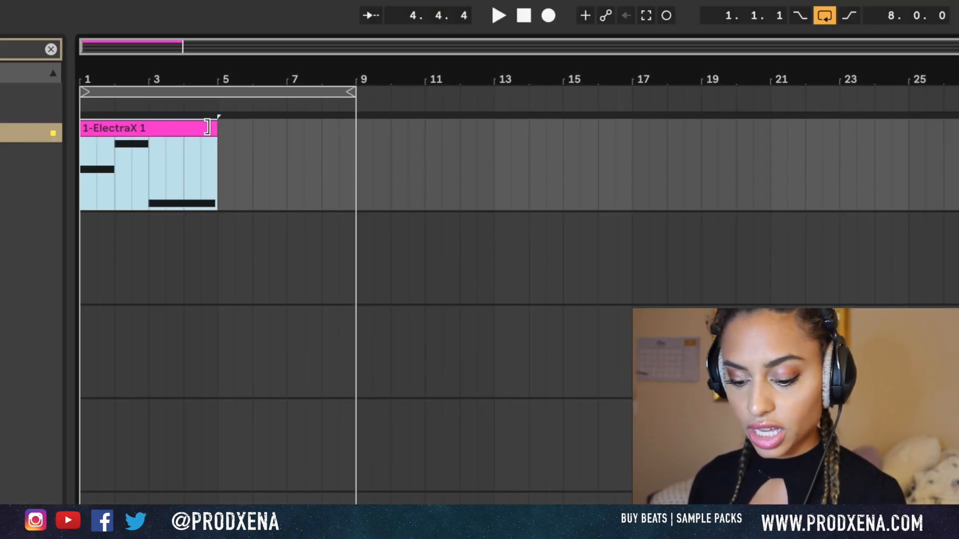
key("super+d")
left_click(206, 127)
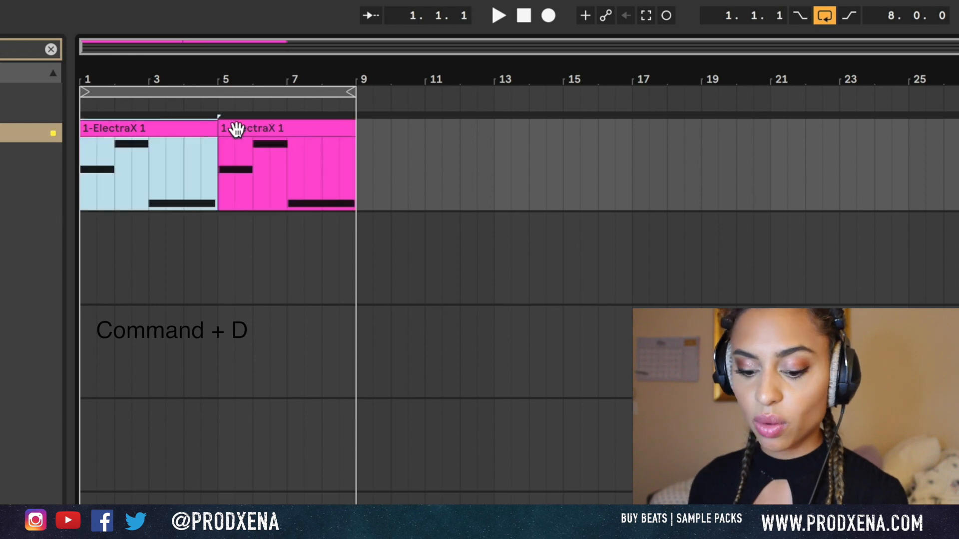
left_click(240, 128, "shift")
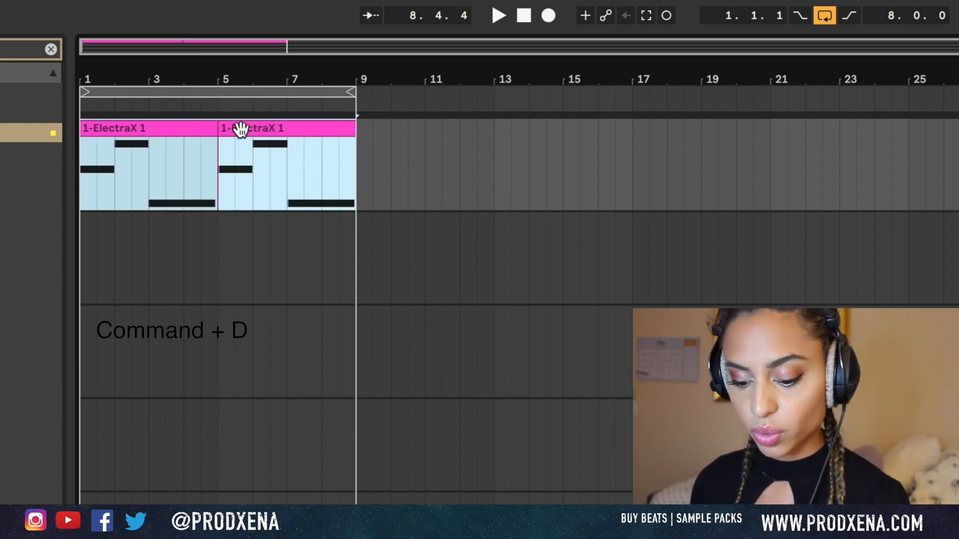
key("super+j")
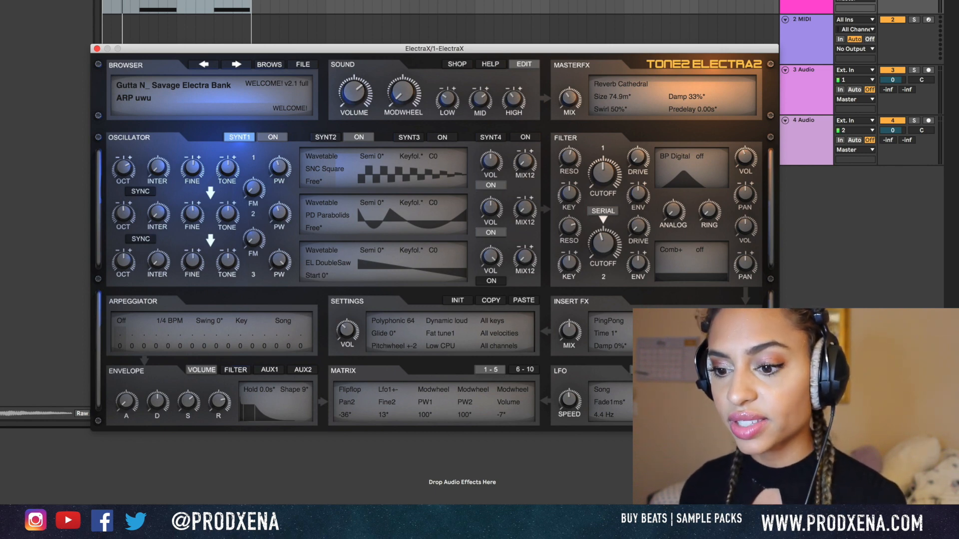
Compare the ARP uwu patch with its first synth layer off and on, and view the second layer
left_click(273, 137)
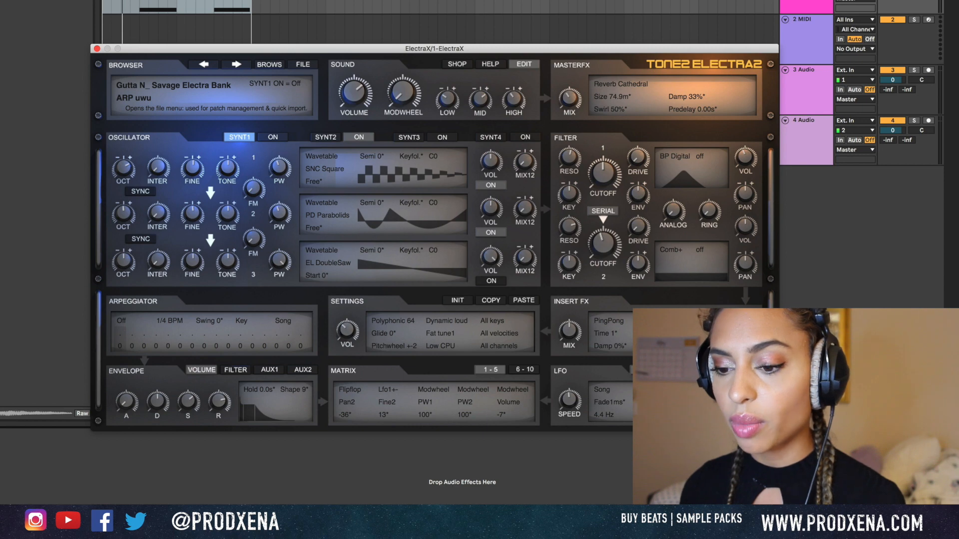
left_click(272, 137)
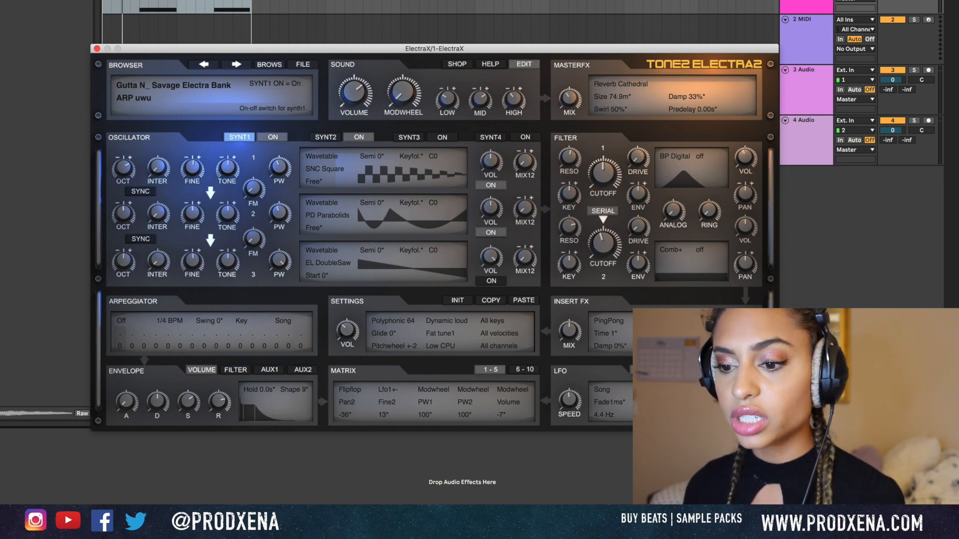
left_click(326, 137)
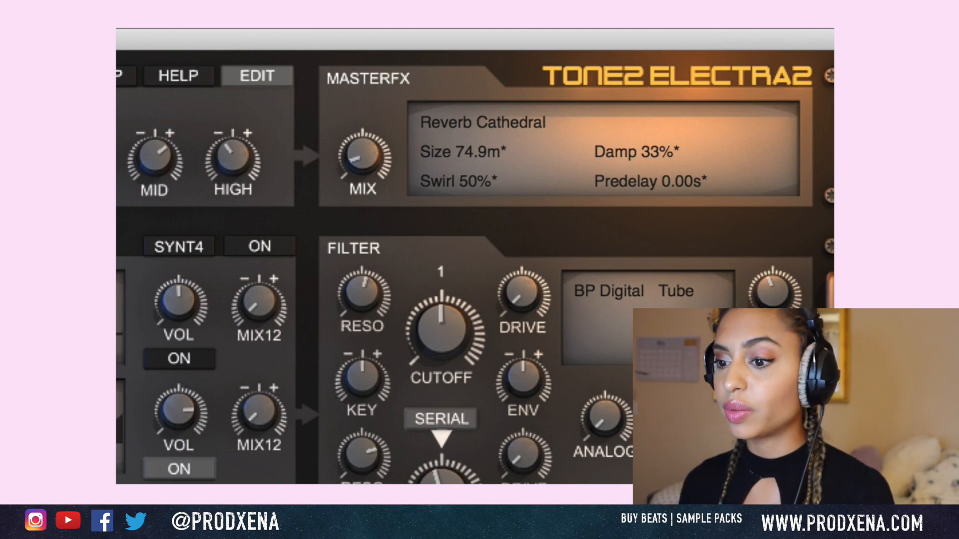
Turn the Reverb Cathedral mix in the master effects down to 0 and bring it slightly back up
left_click_drag(370, 160, 330, 223)
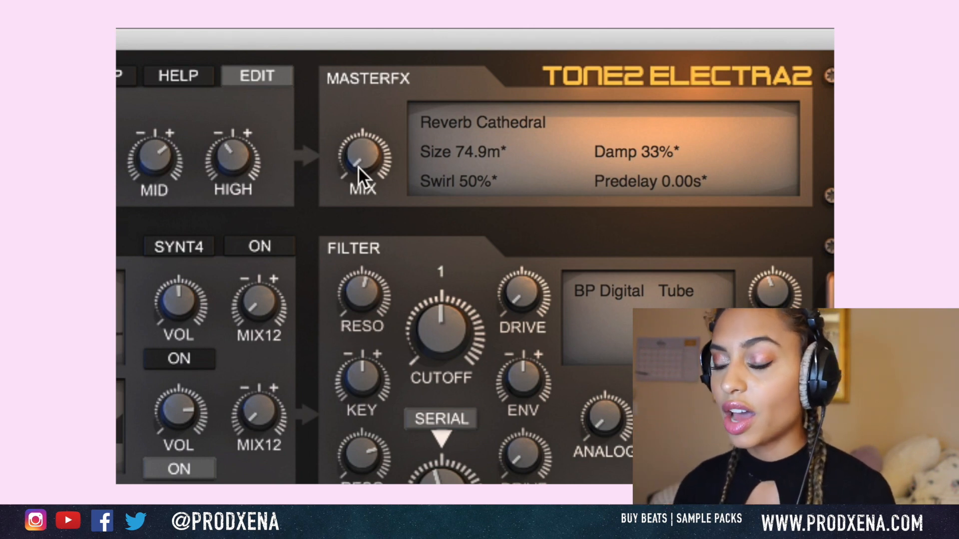
left_click_drag(361, 116, 341, 226)
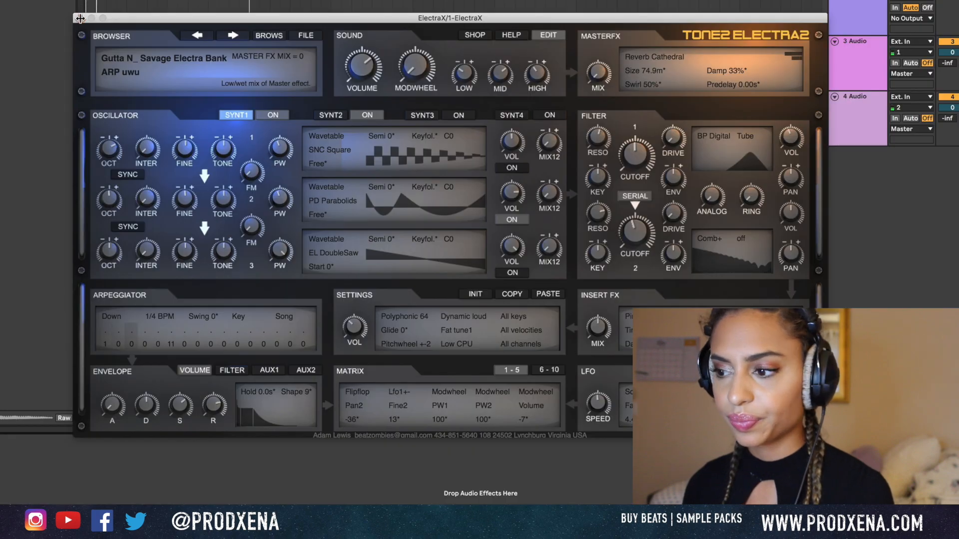
left_click_drag(601, 74, 599, 51)
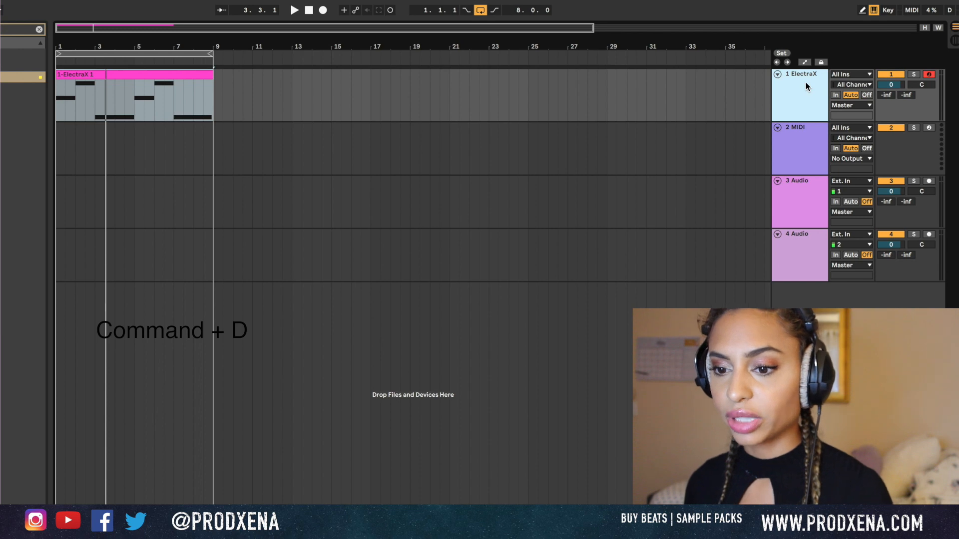
Duplicate the ElectraX track and mute the original
key("super+d")
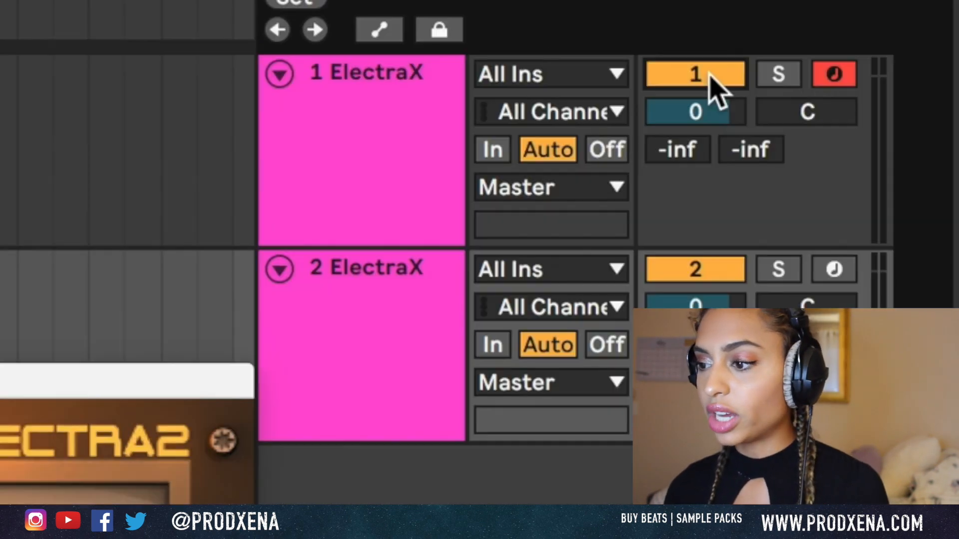
left_click(894, 75)
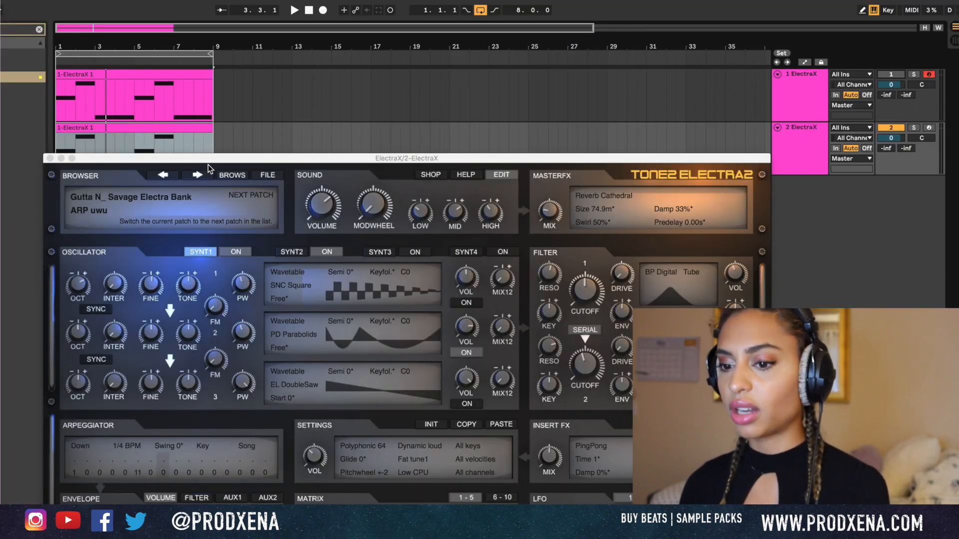
Browse patches on the duplicated ElectraX track and load [Lead] X Files from The Producer_s Plug - LIT bank
left_click(200, 175)
left_click(200, 175)
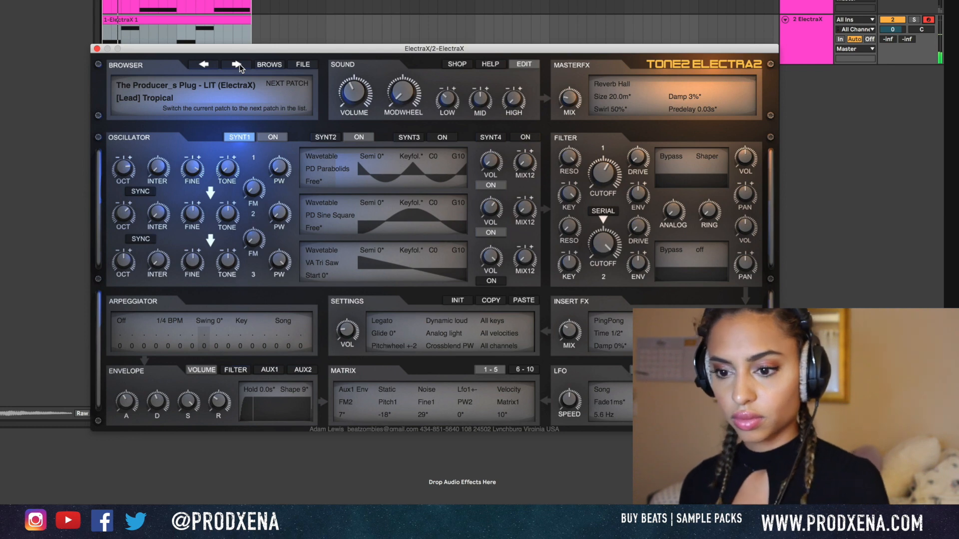
left_click(237, 64)
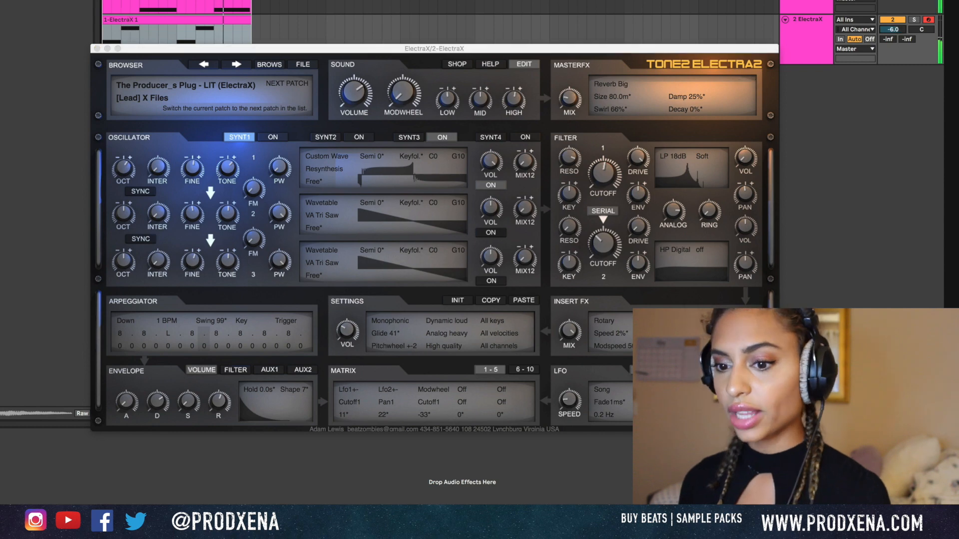
Add EQ Eight to the X Files lead, set band 1 to a steep x4 low cut, and lower band 4's high shelf
key("Return")
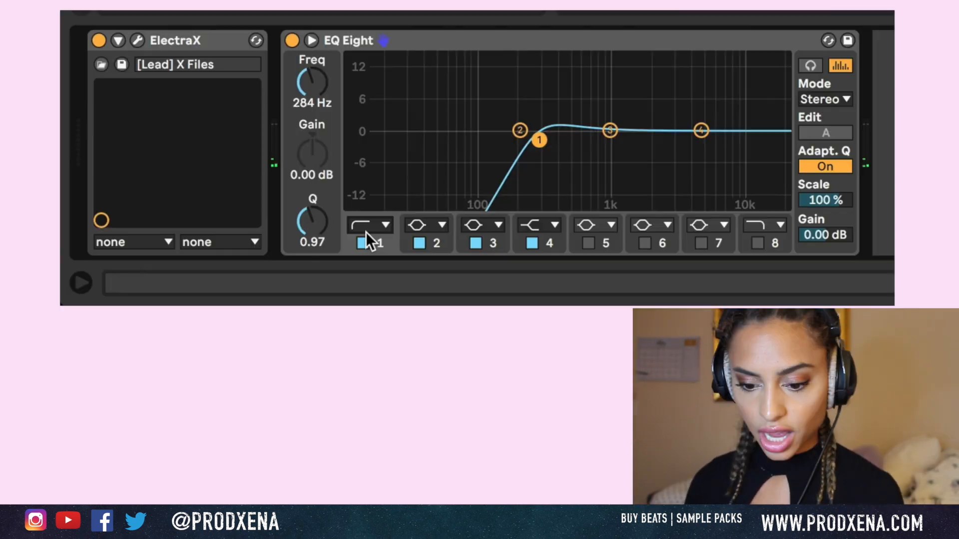
left_click(366, 232)
left_click(369, 81)
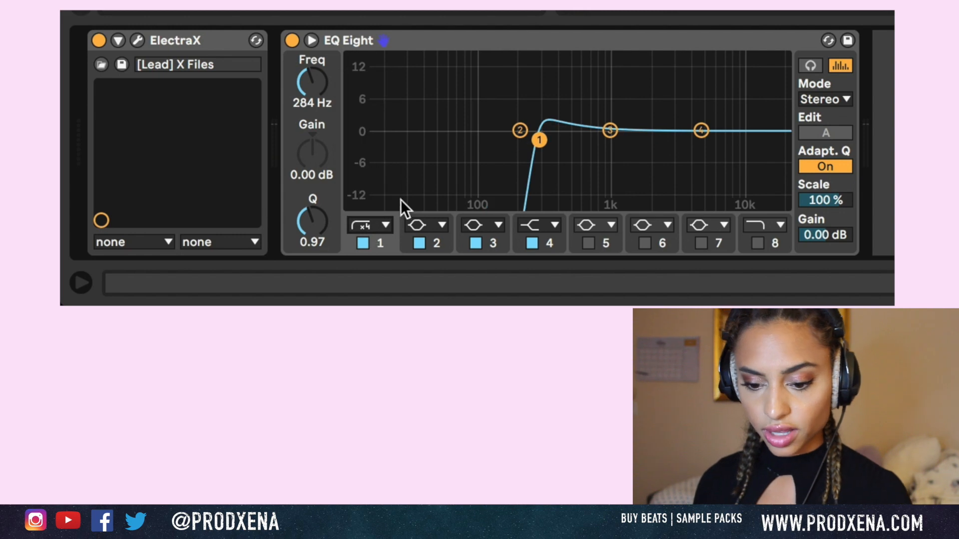
left_click(384, 223)
left_click_drag(539, 140, 526, 144)
left_click_drag(701, 131, 603, 151)
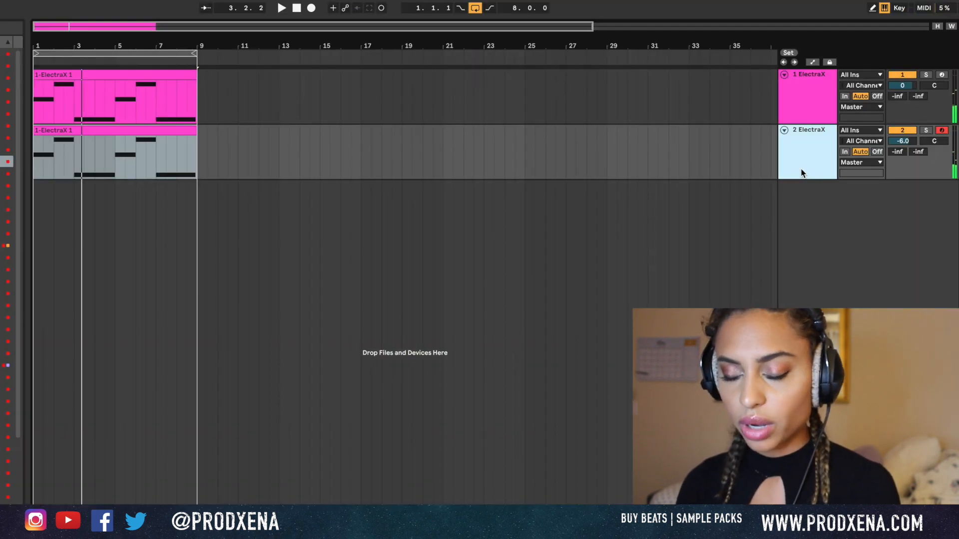
Add a third MIDI track with Arcade loaded and look at its session key list
key("ctrl+shift+t")
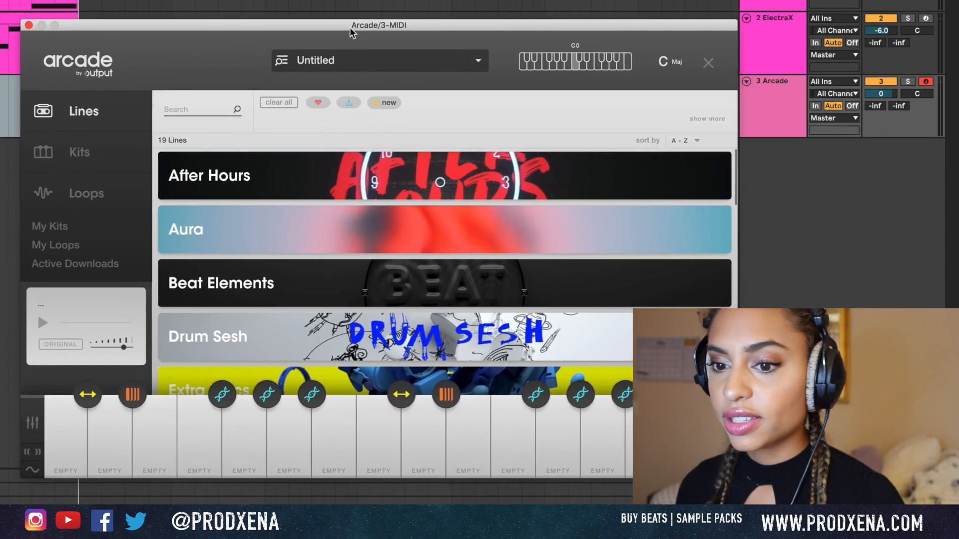
left_click(39, 4)
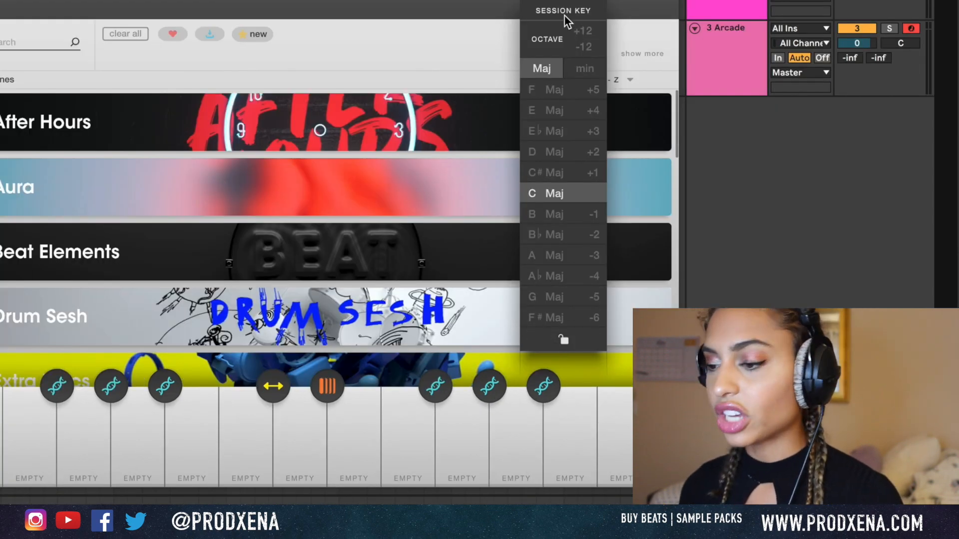
left_click(697, 24)
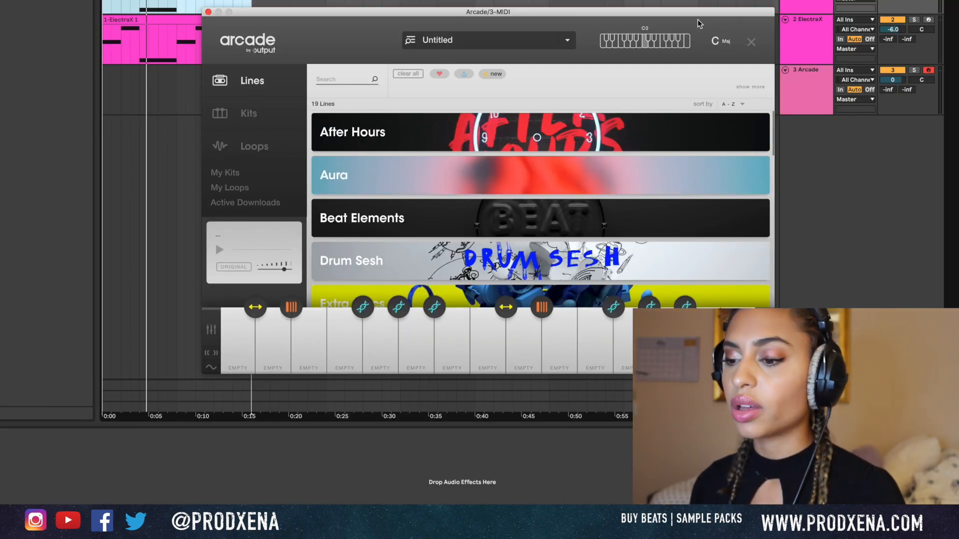
left_click_drag(687, 12, 687, 11)
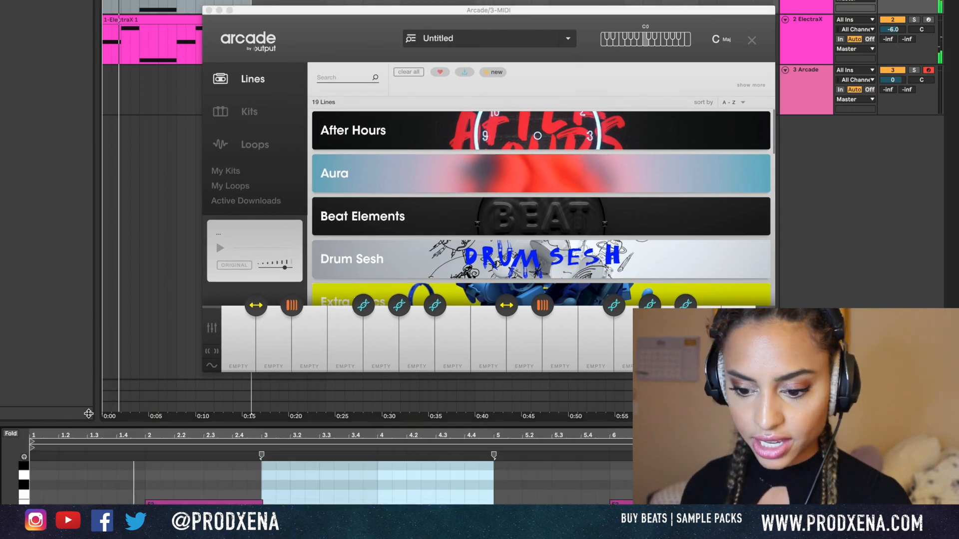
Examine the ElectraX melody's notes in the enlarged piano roll, auditioning C#2 to identify the key
left_click_drag(75, 425, 75, 201)
key("space")
left_click(18, 310)
key("space")
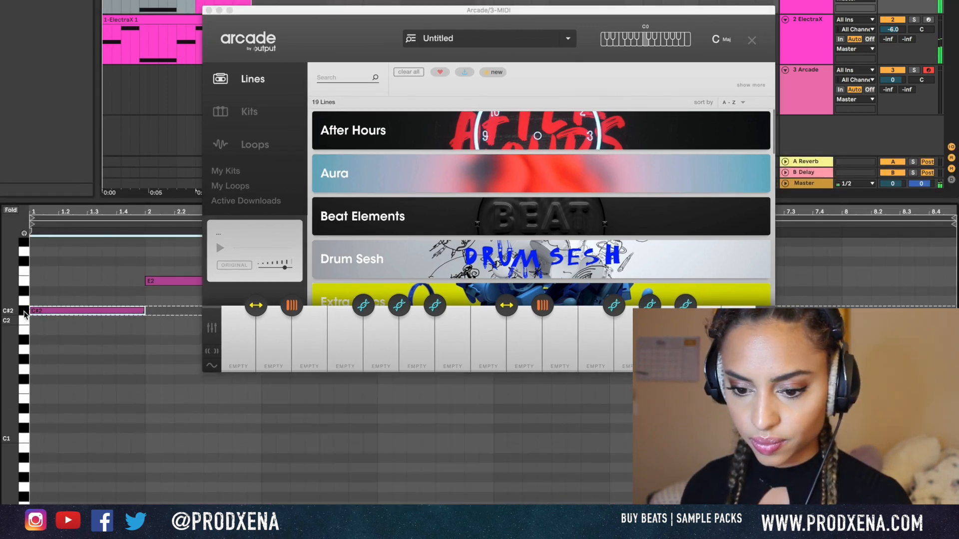
left_click_drag(94, 200, 89, 465)
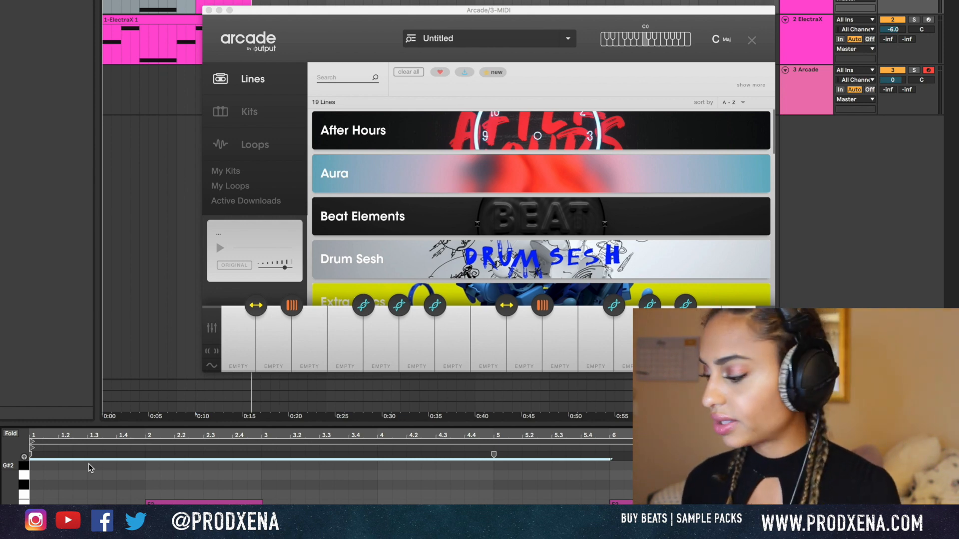
key("space")
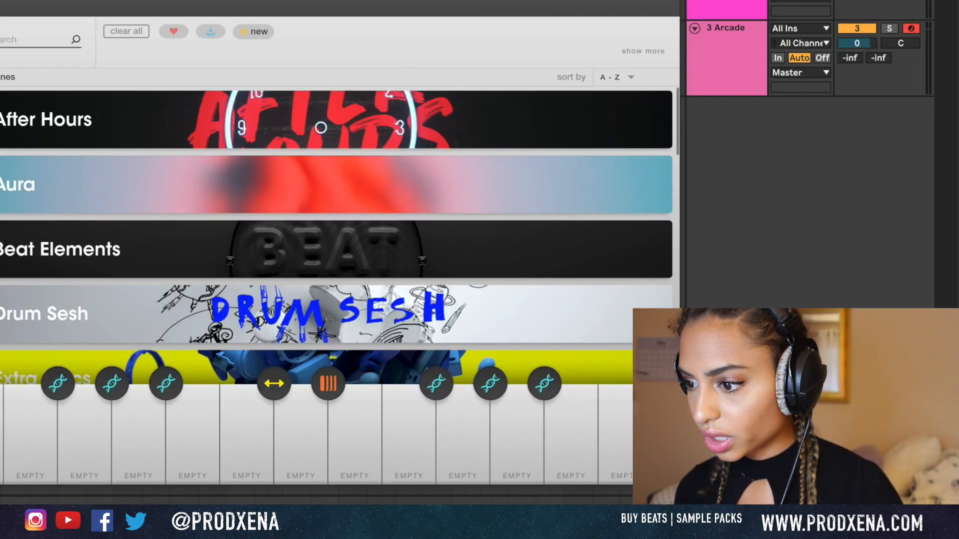
Set Arcade's session key to C# minor and lock it
left_click(720, 39)
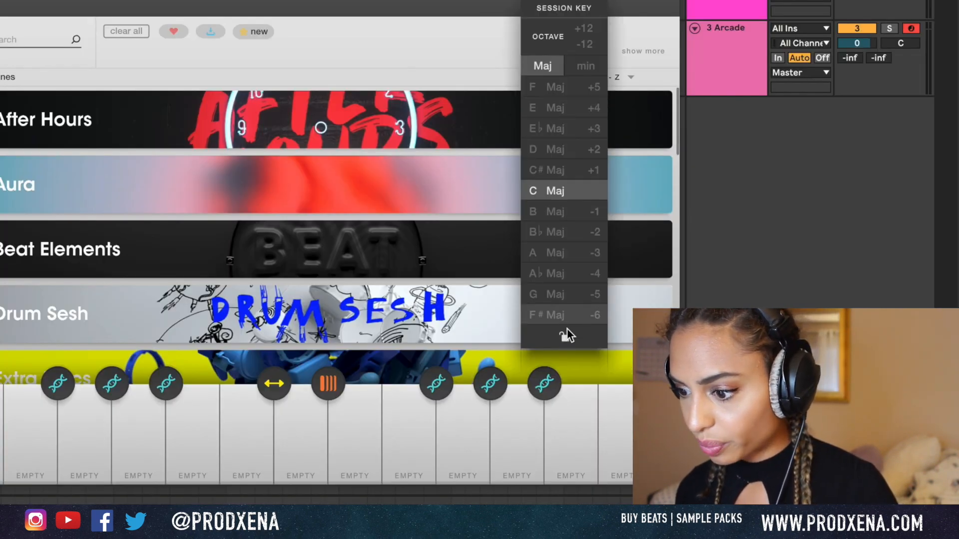
left_click(585, 65)
left_click(560, 109)
left_click(584, 58)
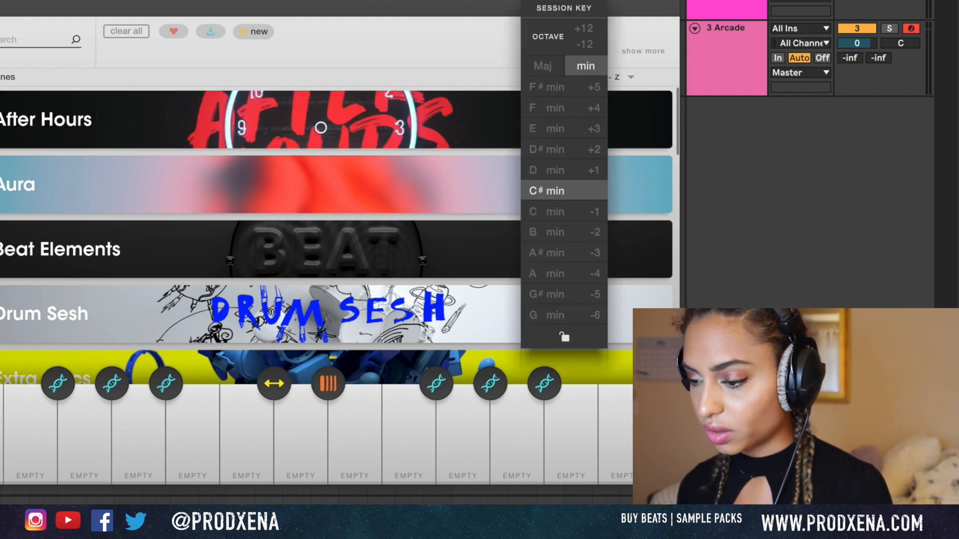
left_click(565, 338)
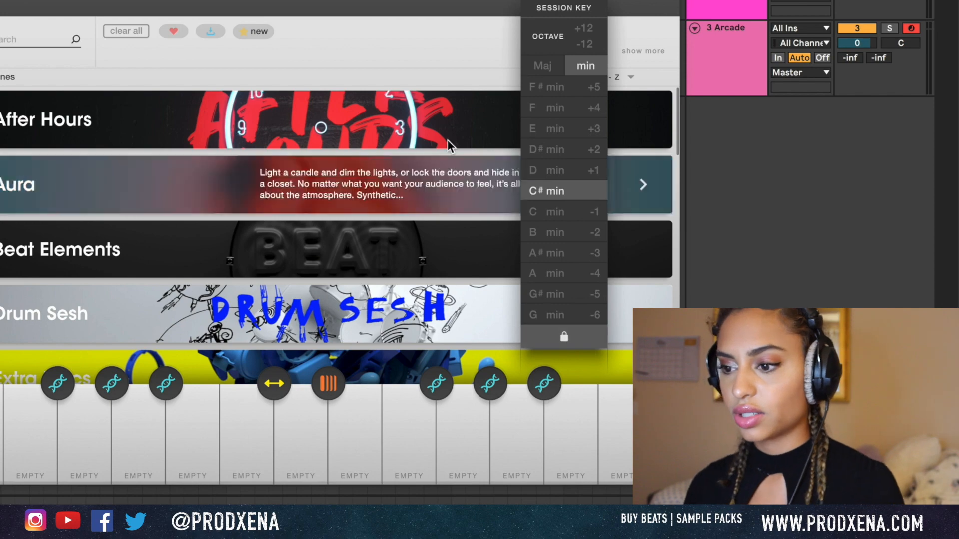
left_click(425, 7)
Browse Arcade's Lines and load the Gnome Drops kit from the Feedback line
scroll(406, 179, "down", 10)
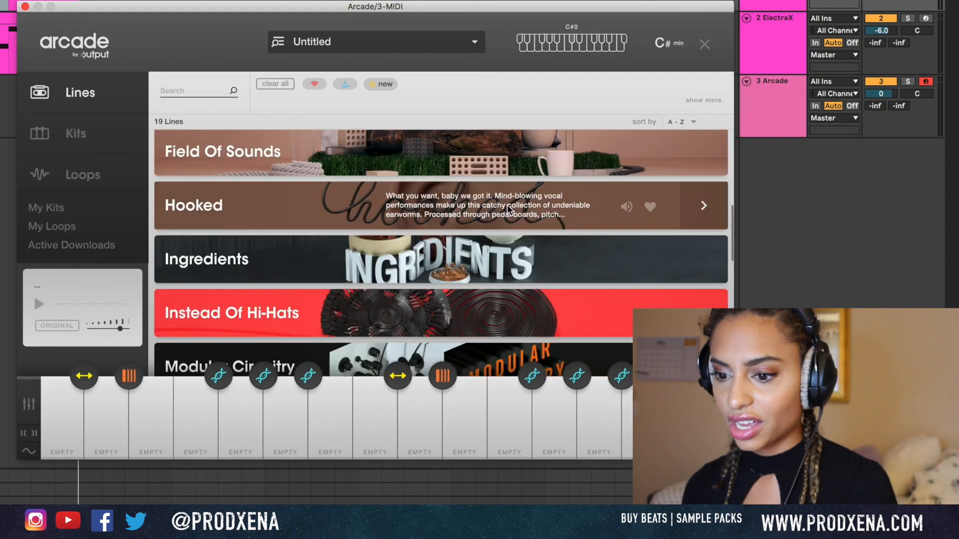
scroll(508, 204, "up", 8)
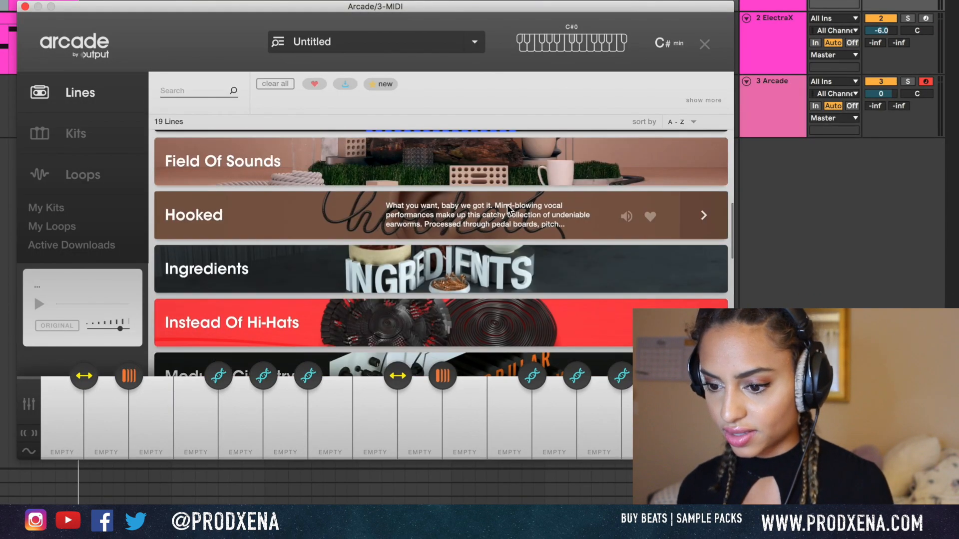
scroll(630, 228, "down", 6)
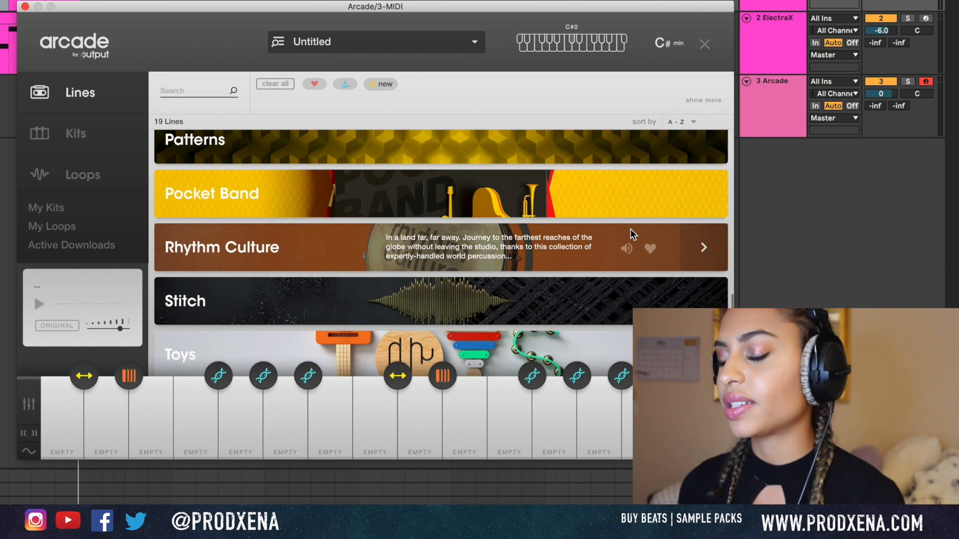
scroll(609, 227, "up", 5)
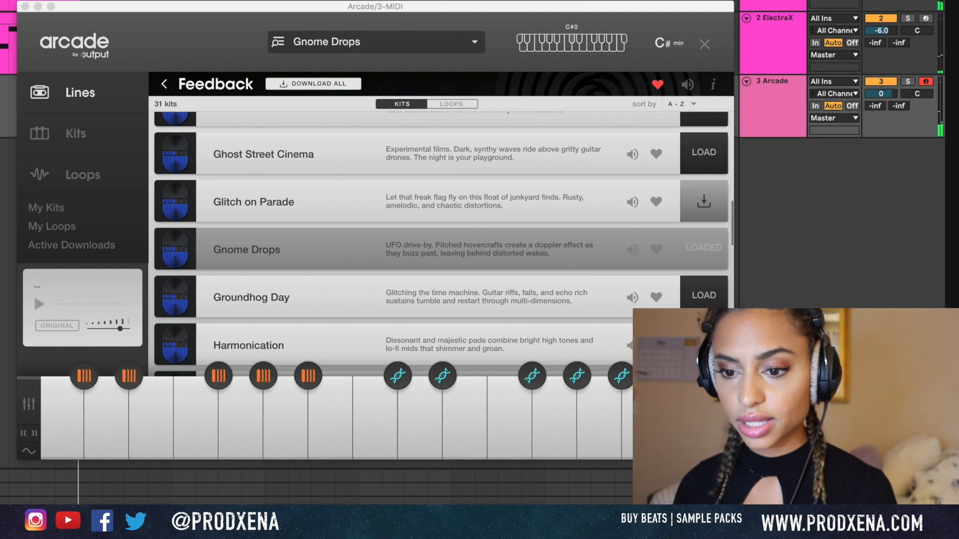
Enlarge the recorded Arcade clip's piano roll and quantize all of its notes
left_click(24, 7)
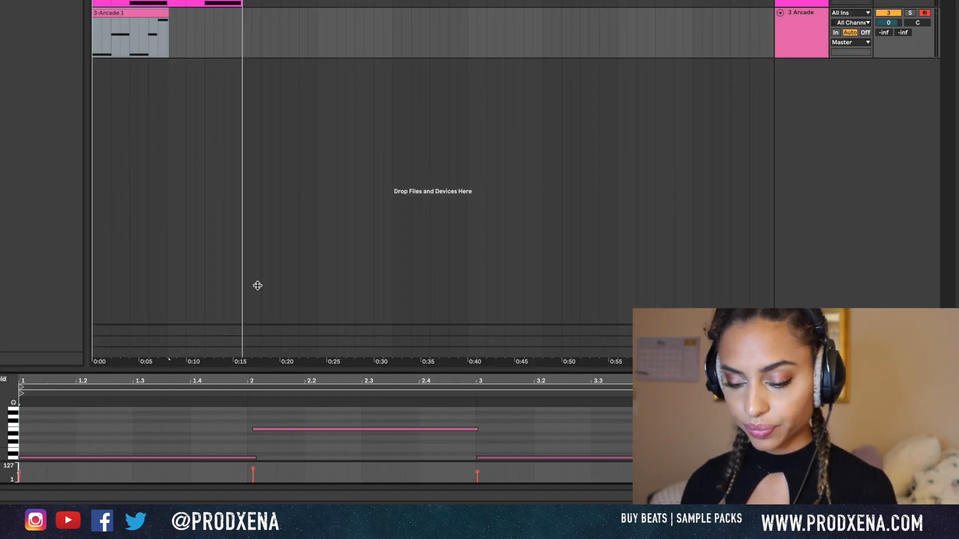
left_click_drag(257, 286, 258, 92)
left_click(263, 349)
left_click_drag(13, 244, 183, 258)
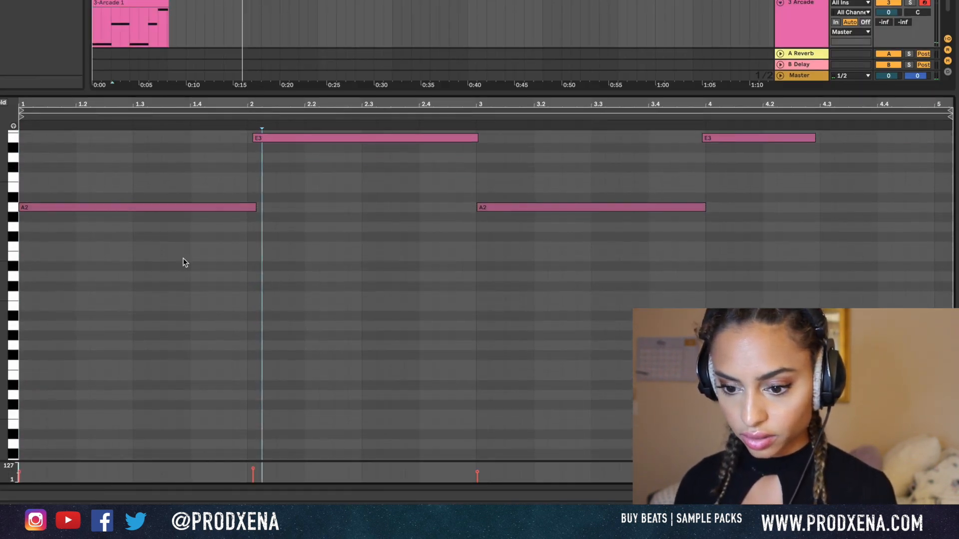
scroll(182, 258, "up", 3)
key("super+a")
key("super+u")
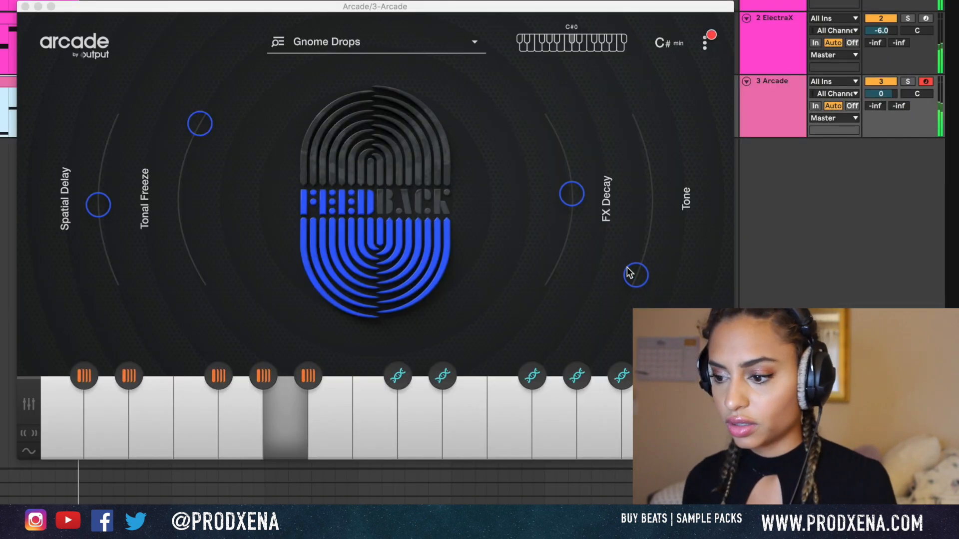
Shape Gnome Drops by raising FX Decay to maximum, lowering Tonal Freeze to minimum, and setting Tone slightly above its minimum
left_click_drag(628, 268, 632, 134)
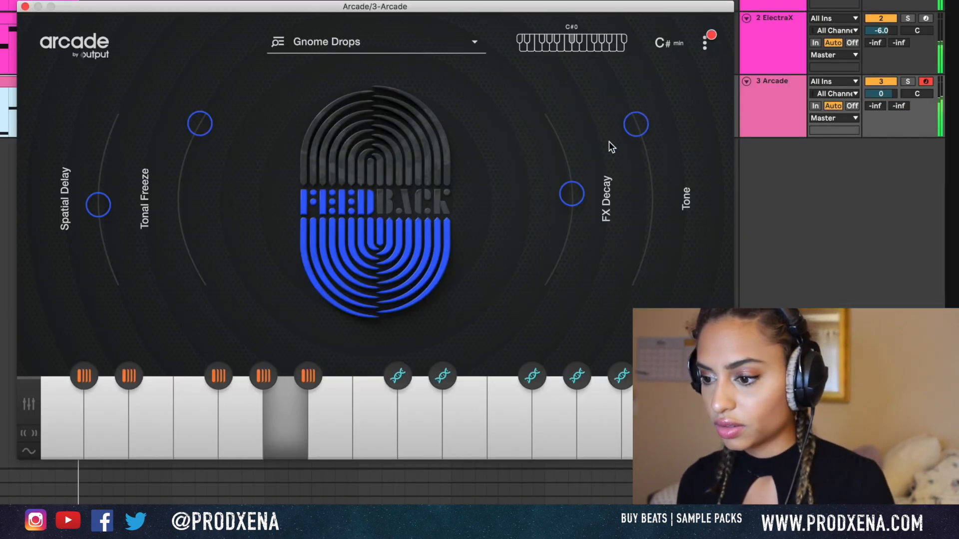
left_click_drag(565, 206, 567, 172)
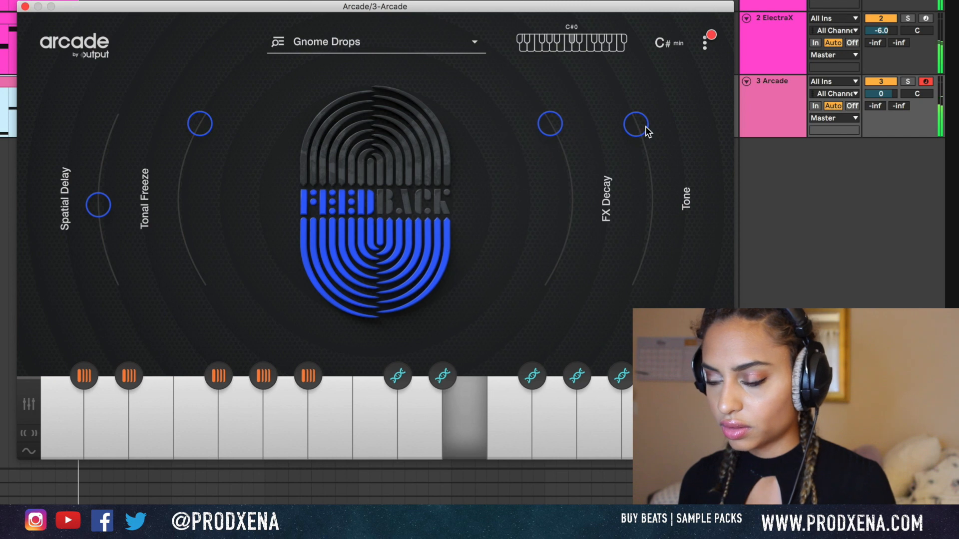
left_click_drag(645, 128, 644, 302)
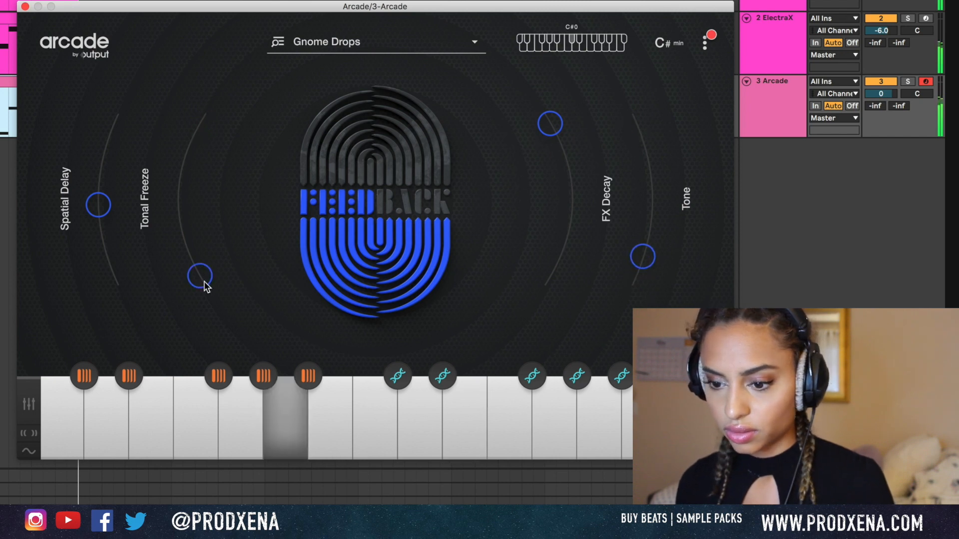
left_click(25, 6)
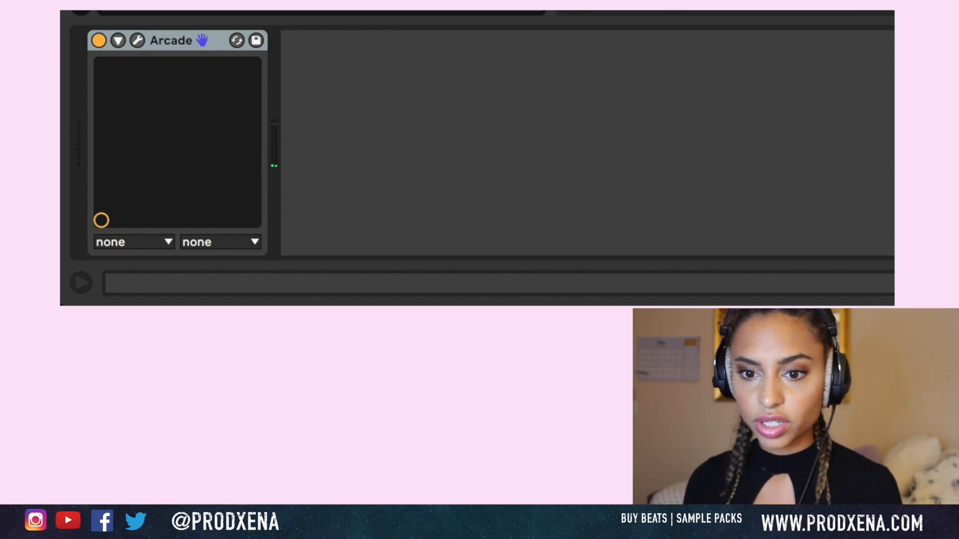
Add EQ Eight to the Arcade track and set band 1 to a steep x4 low cut just above 100 Hz
key("Return")
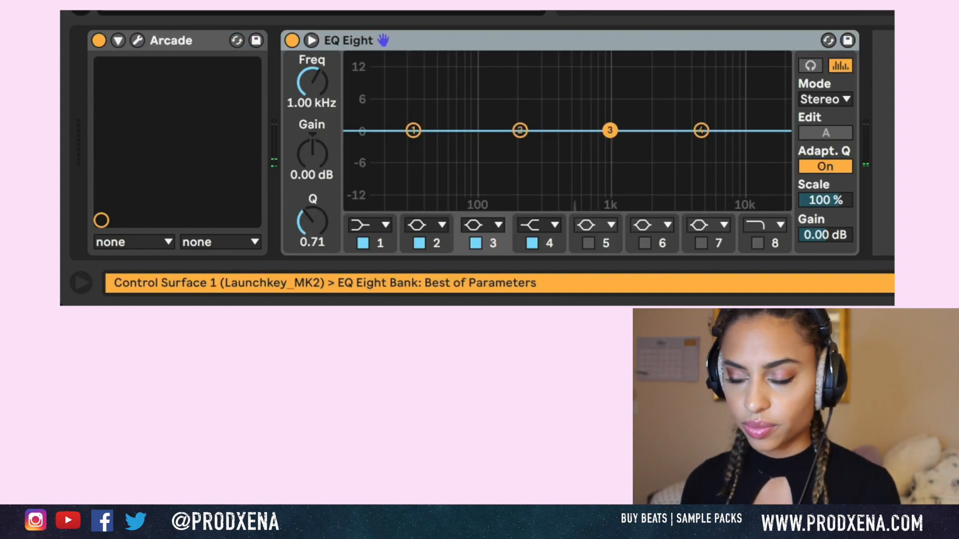
left_click(369, 225)
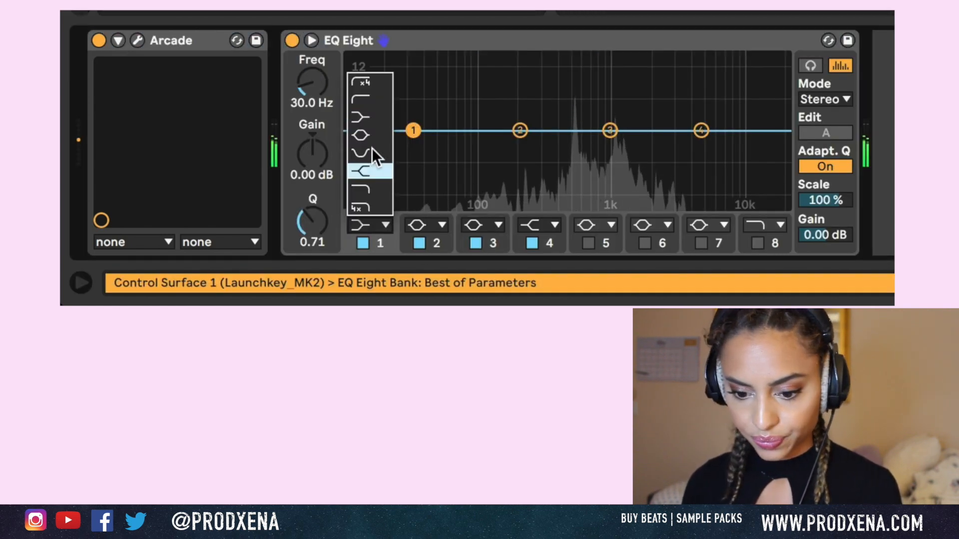
left_click(355, 79)
left_click_drag(413, 147, 496, 156)
Narrow EQ band 3 to a Q of 3.61 and sweep it with a boost of about 15 dB down to 550 Hz
left_click_drag(609, 130, 591, 56)
left_click_drag(325, 220, 325, 202)
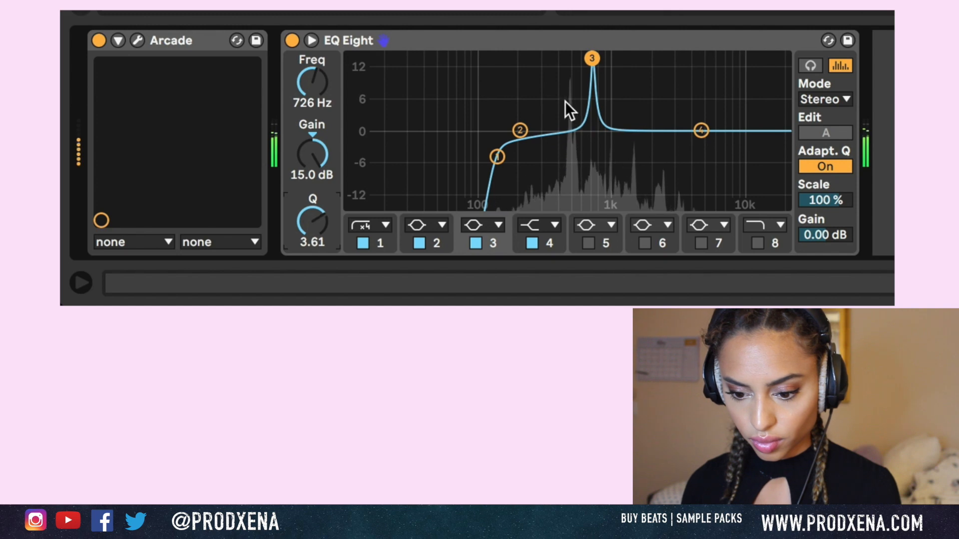
mouse_move(592, 59)
left_mouse_down()
mouse_move(593, 204)
mouse_move(576, 59)
left_mouse_up()
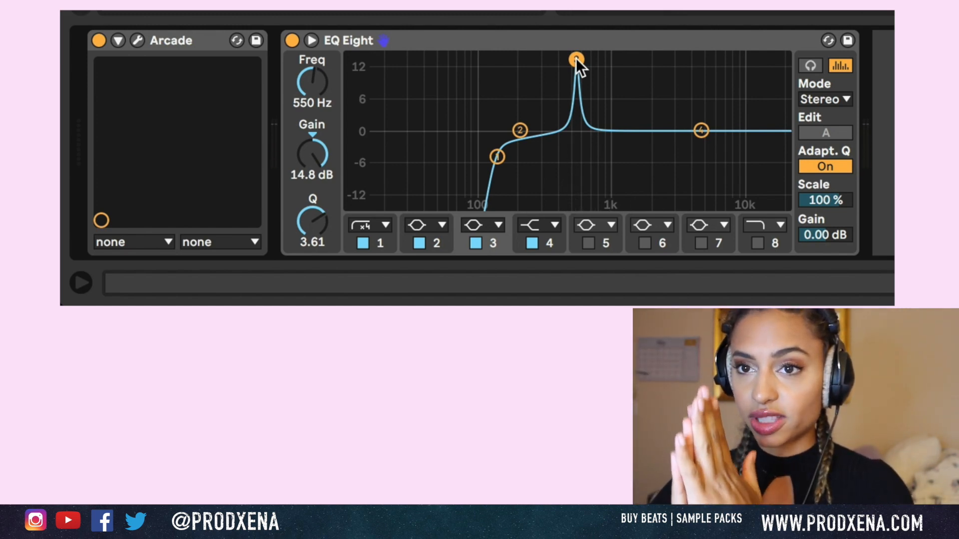
Turn band 3 into a 7.31 dB cut at 527 Hz, comparing the sound with the EQ bypassed
left_click_drag(576, 58, 573, 189)
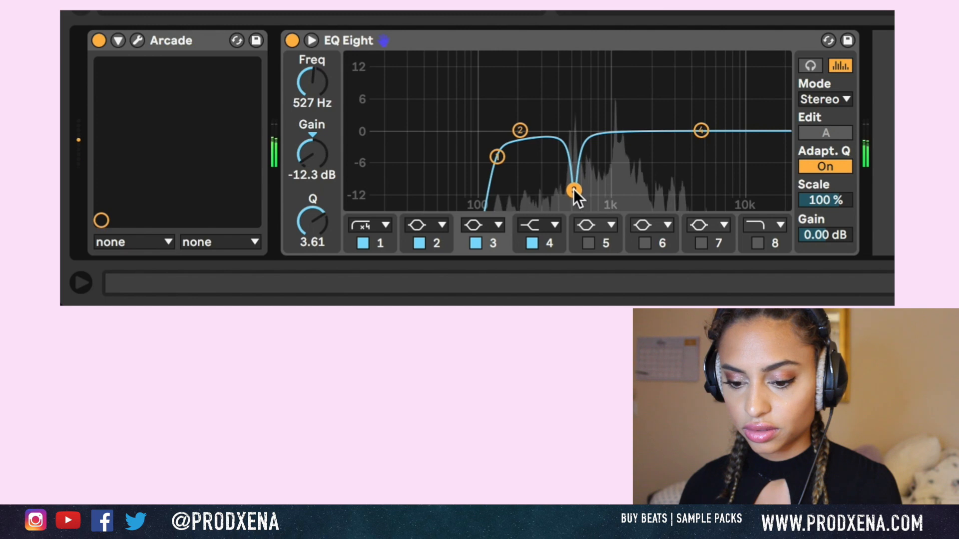
left_click(290, 39)
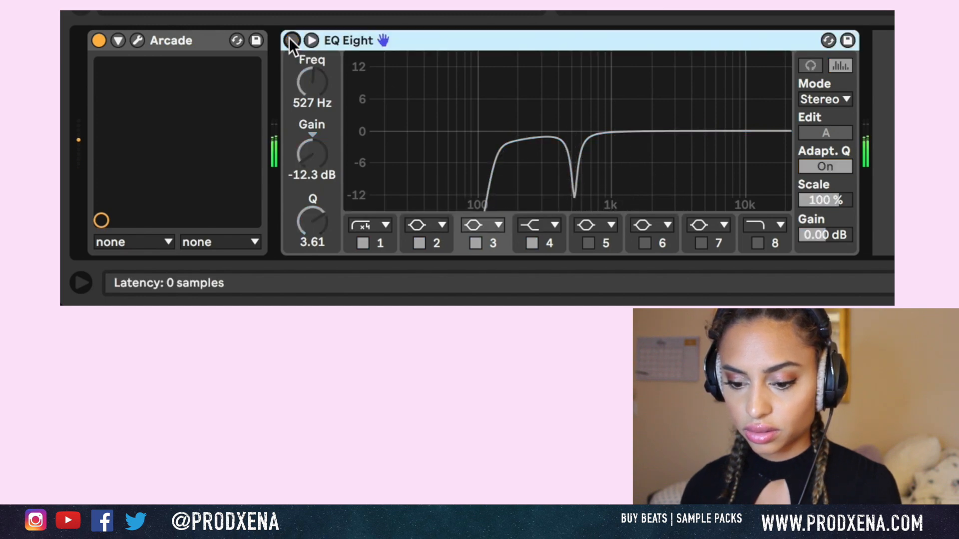
left_click(290, 39)
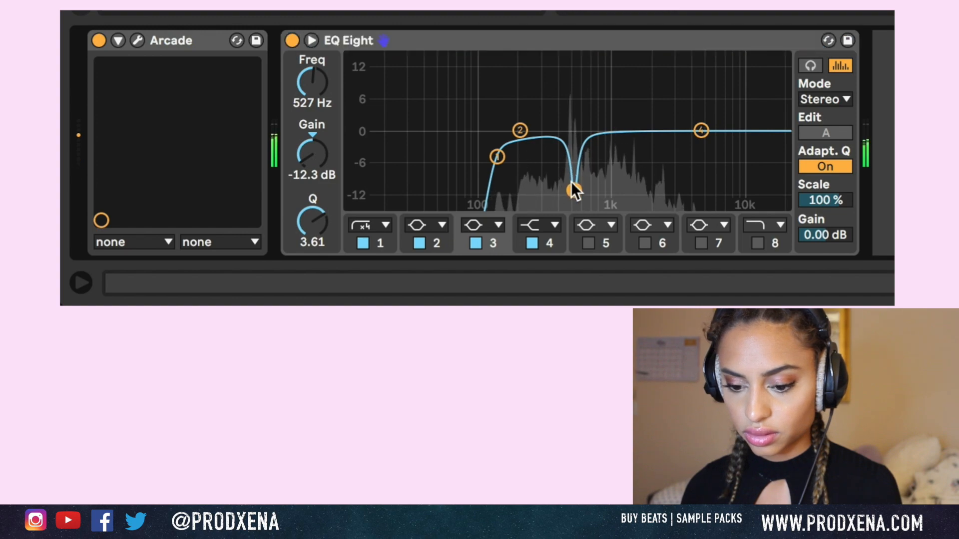
left_click_drag(574, 192, 574, 167)
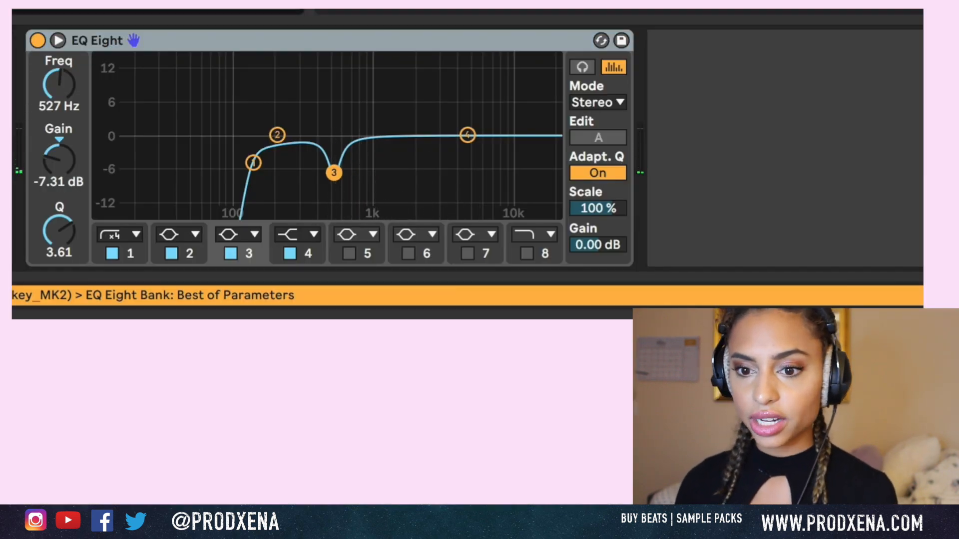
Add Auto Pan after the Arcade track's EQ Eight and raise its Amount
key("Return")
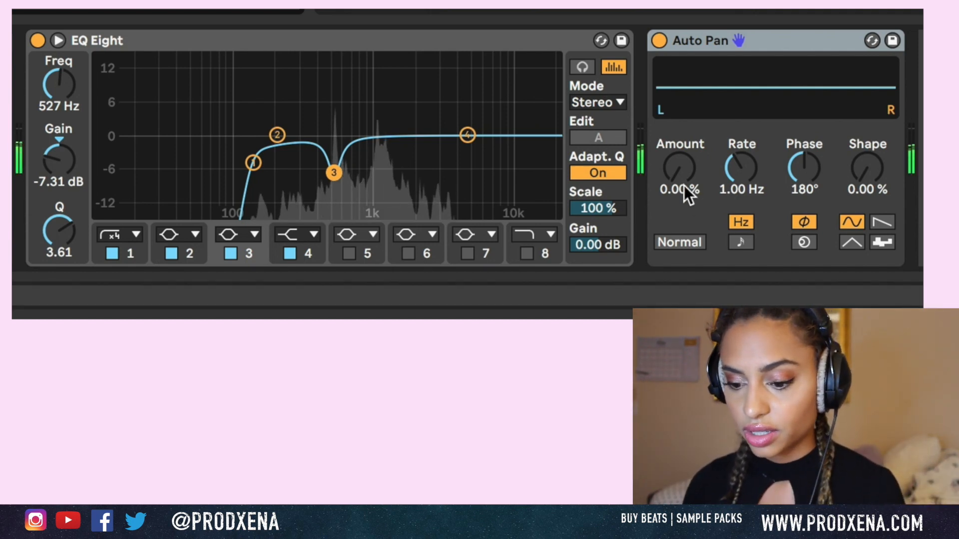
left_click_drag(684, 192, 741, 170)
left_click_drag(679, 167, 679, 172)
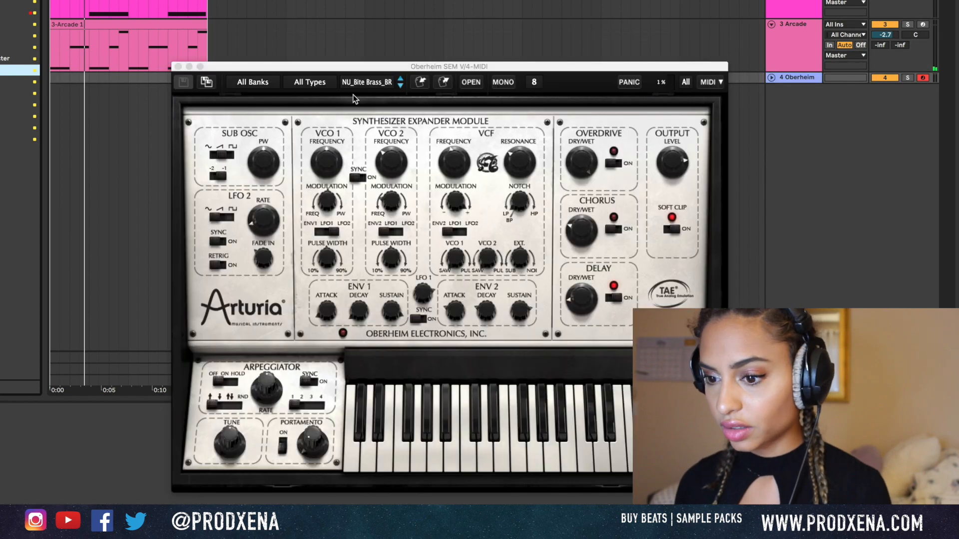
Look through the full preset list of the Oberheim SEM V on track 4
left_click_drag(354, 66, 344, 23)
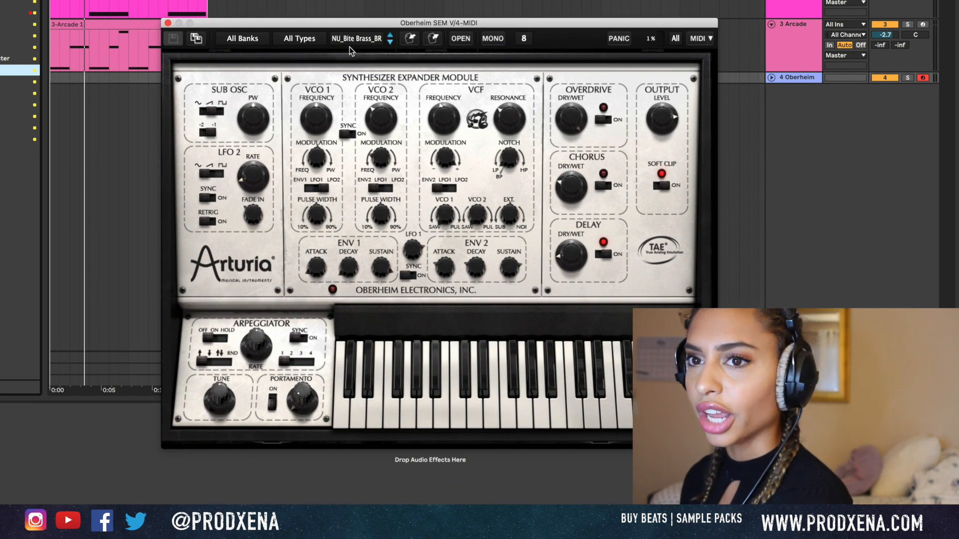
left_click(355, 40)
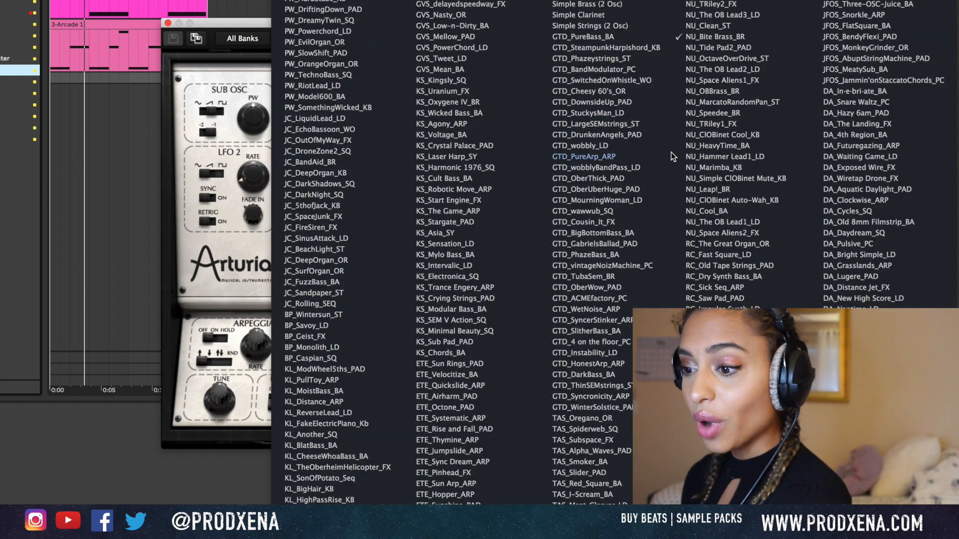
scroll(806, 262, "down", 3)
left_click(226, 24)
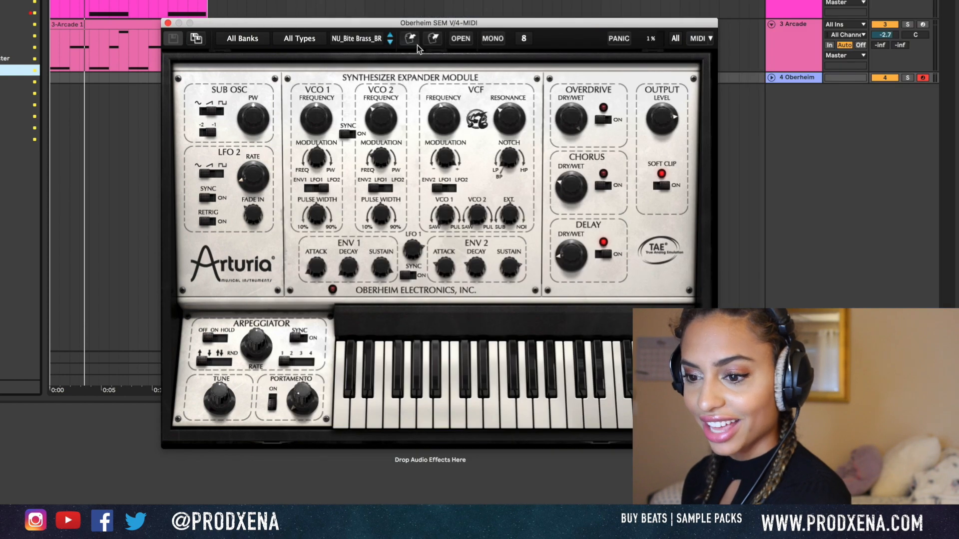
Step through the Oberheim SEM V presets, load the RC_Simple_Minds preset, and close the synth window
left_click(390, 42)
left_click(390, 43)
left_click(390, 42)
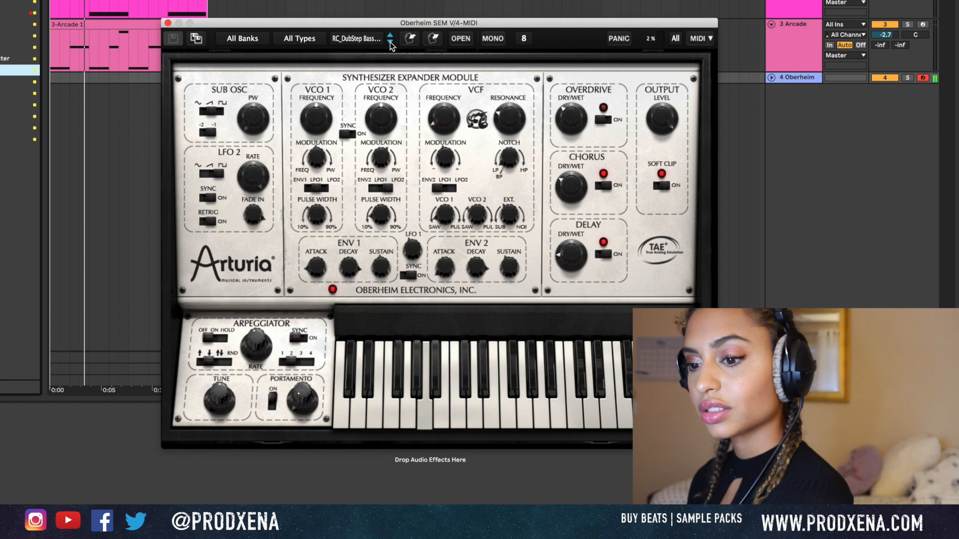
left_click(390, 42)
left_click(390, 42)
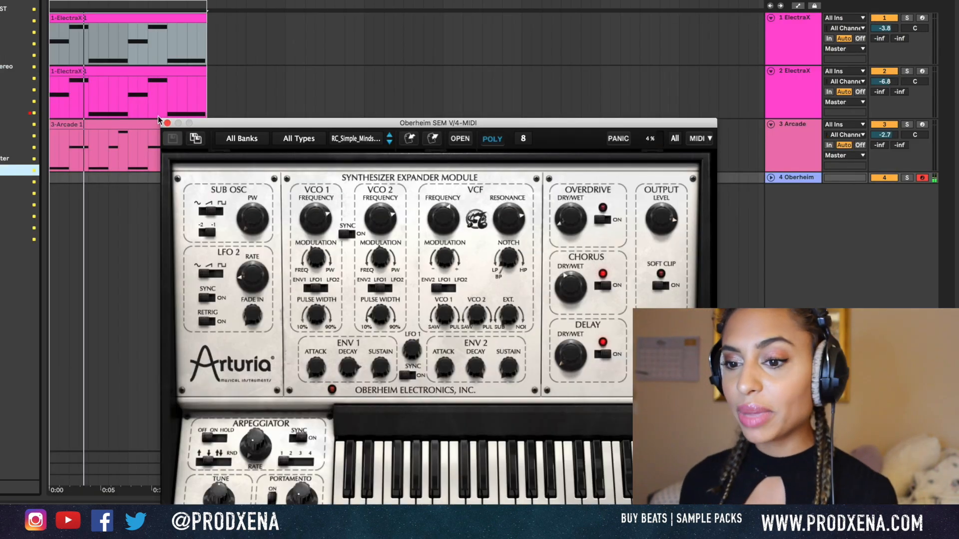
left_click(167, 123)
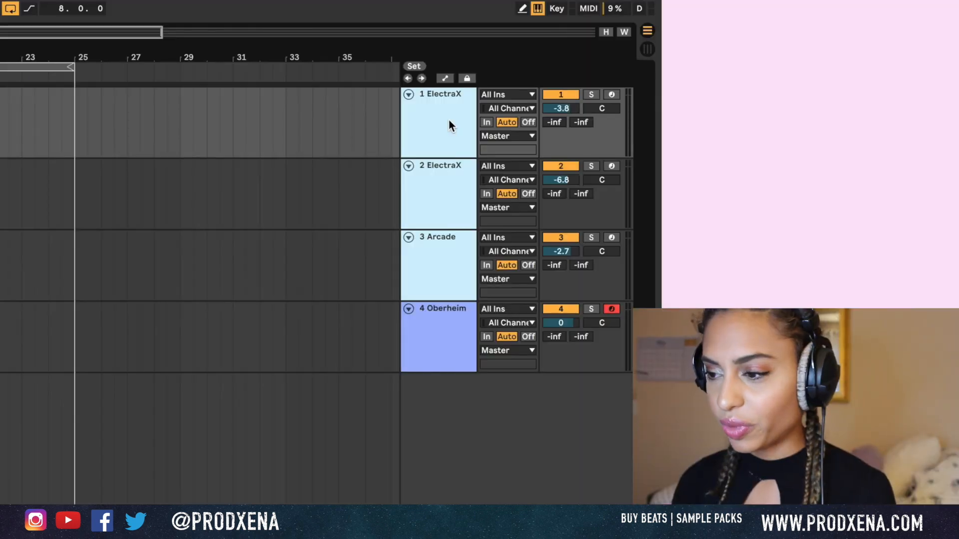
Group the two ElectraX tracks and the Arcade track as Loop 1, and add an empty MIDI track inside the group
key("super+g")
left_click(431, 93)
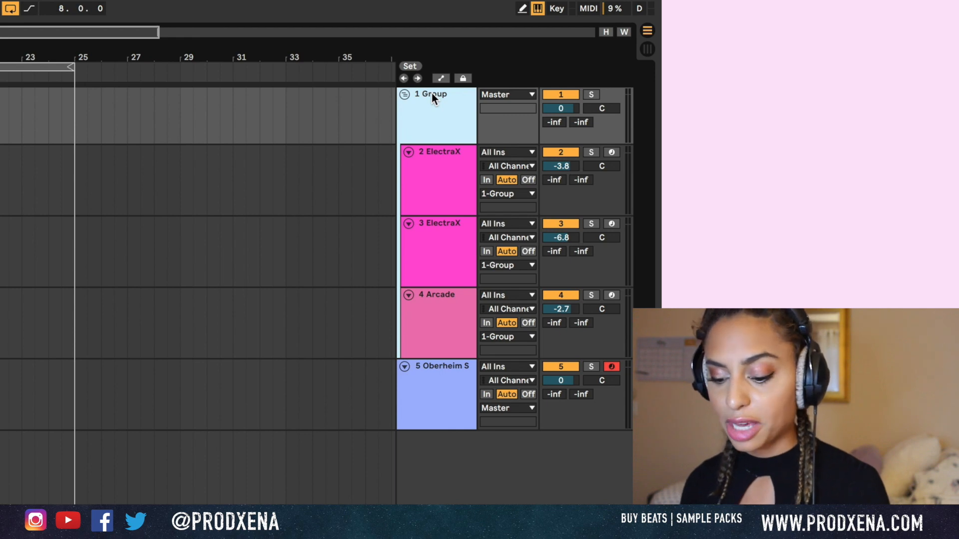
key("super+r")
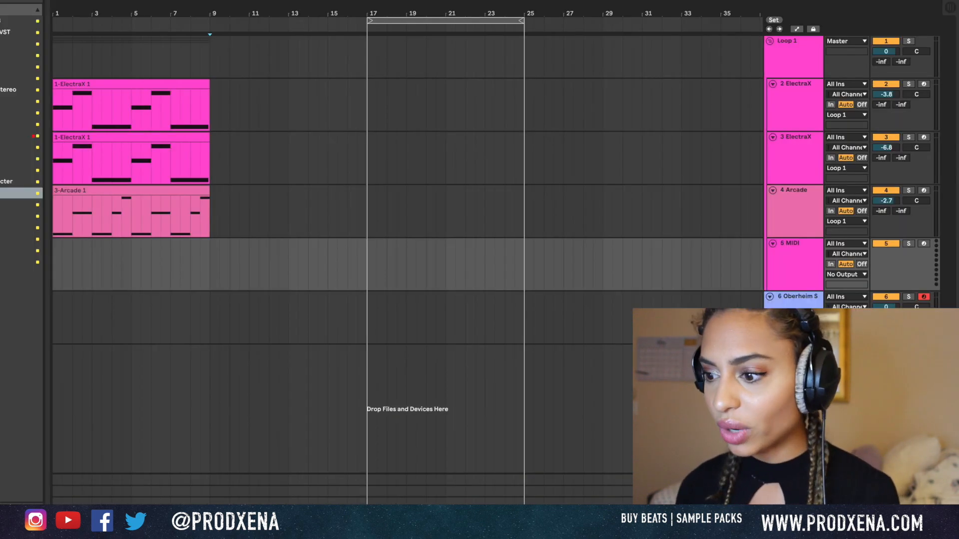
key("super+shift+t")
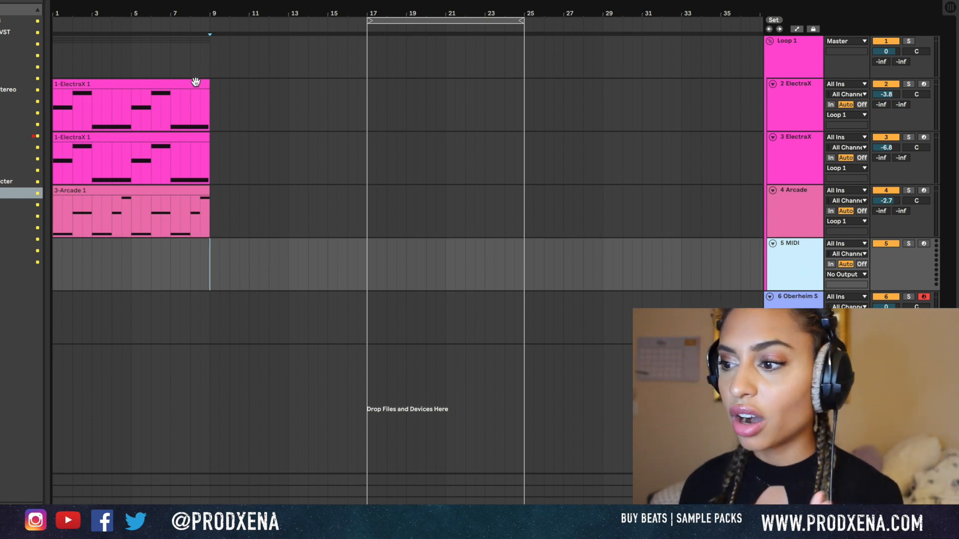
Rename the group track as Fire Ass Loop
left_click(789, 40)
key("super+r")
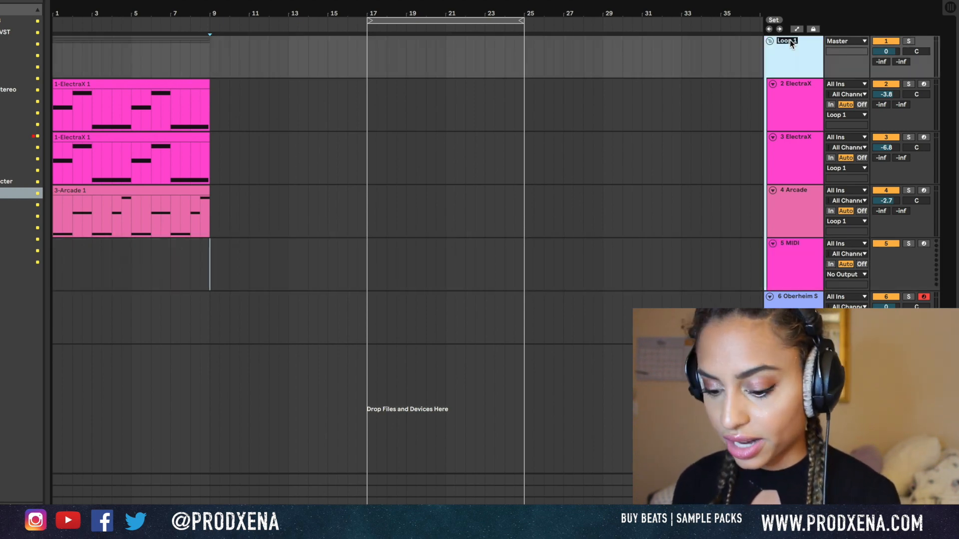
type("Fire Ass")
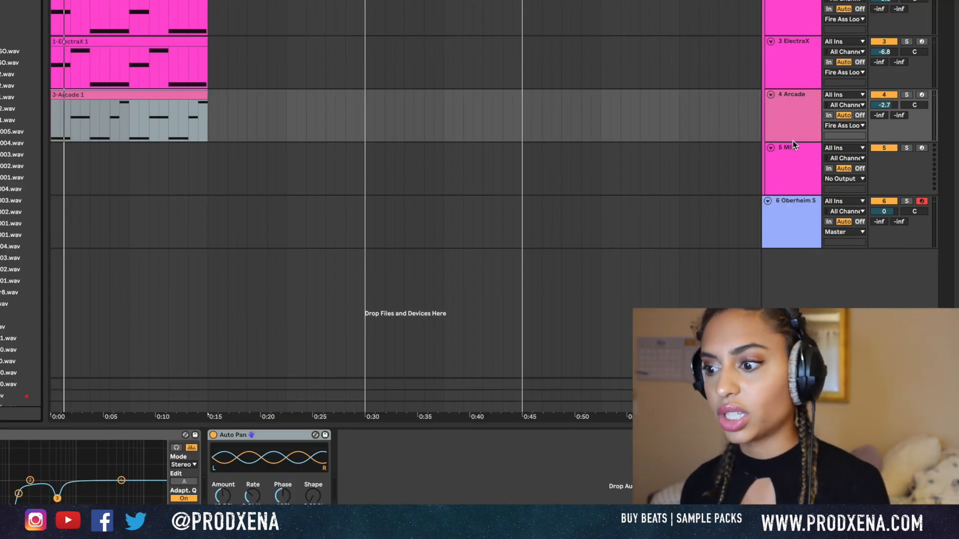
Add a MIDI track below the Arcade track and load ADSR Sample Manager onto the empty MIDI track there
left_click(792, 122)
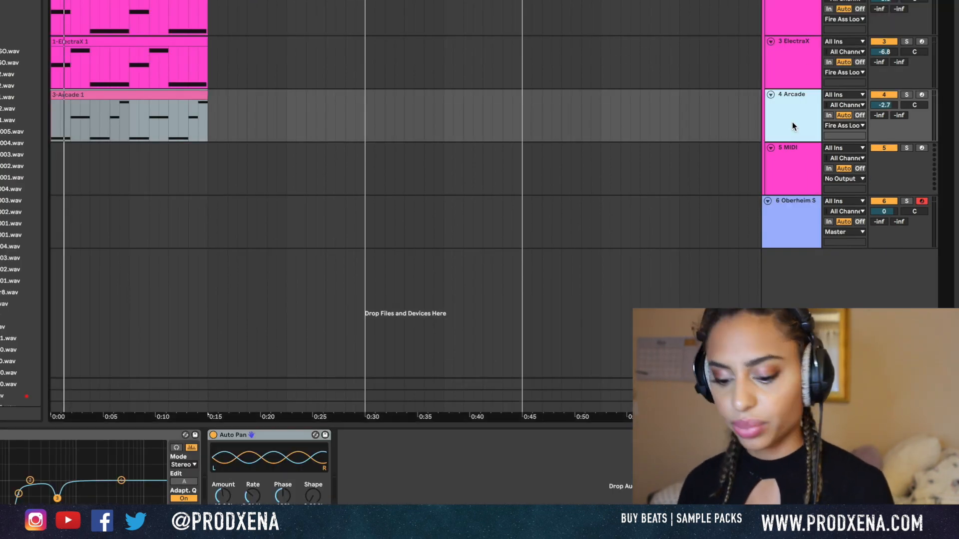
key("super+shift+t")
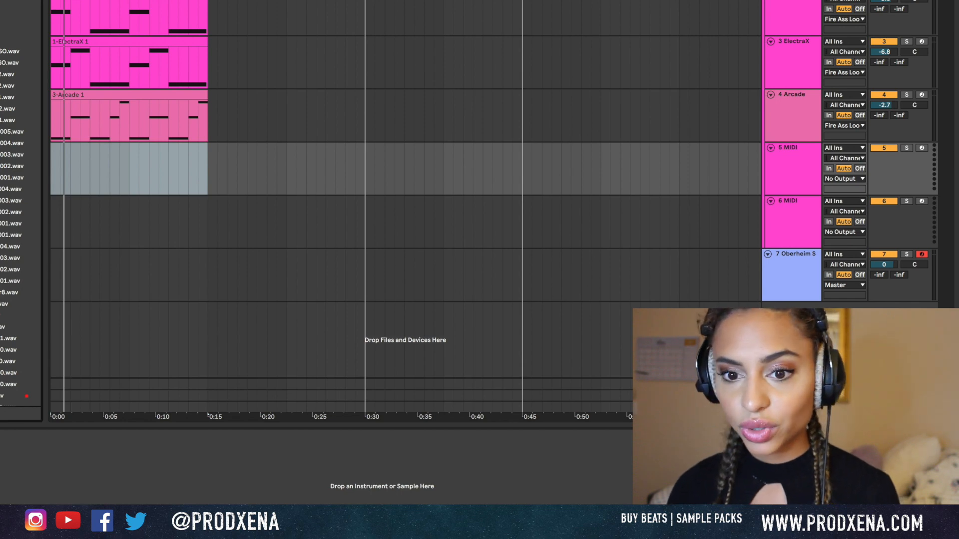
key("super+f")
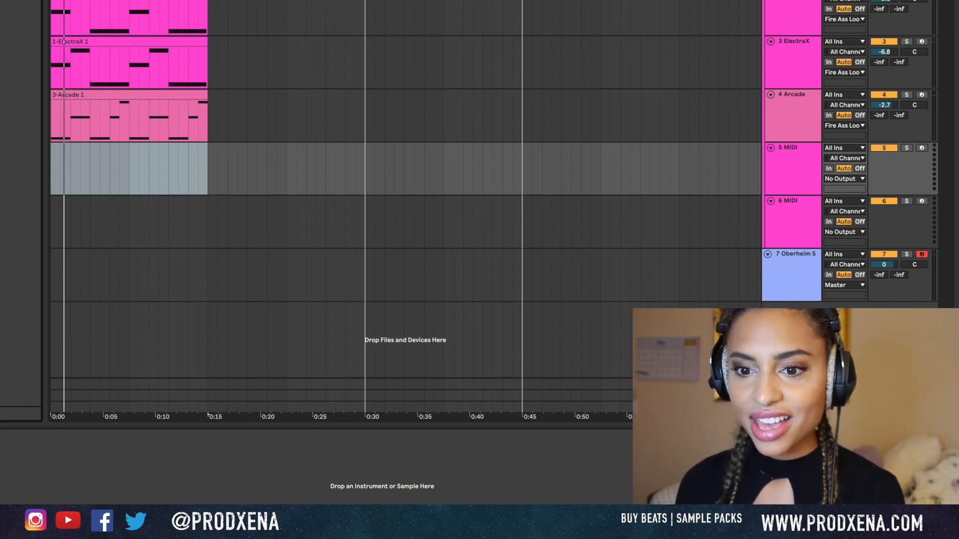
left_click_drag(20, 5, 178, 174)
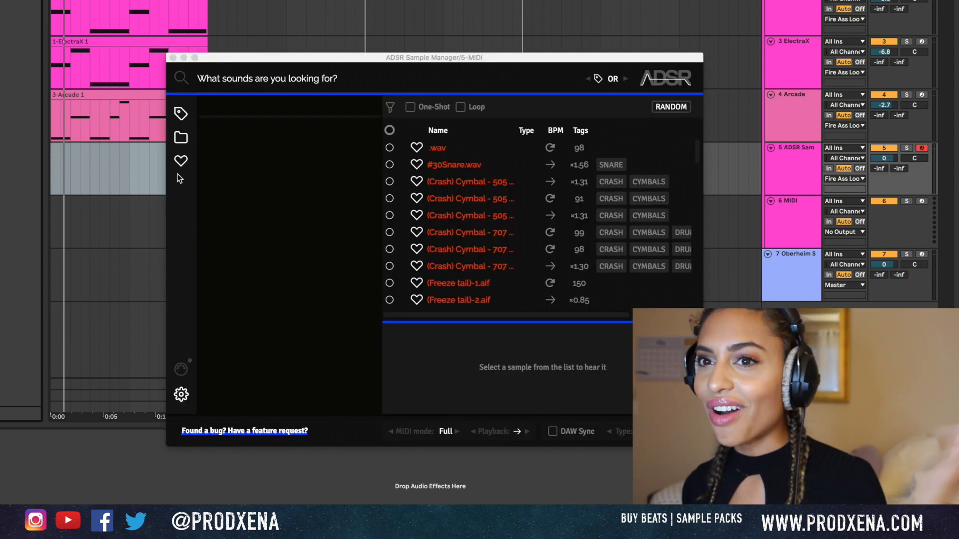
left_click_drag(416, 59, 417, 10)
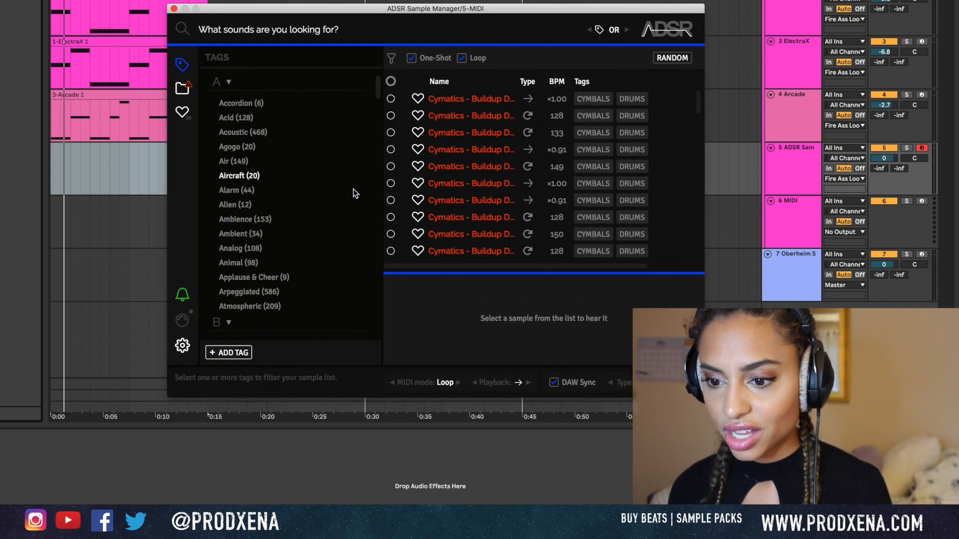
Look through the sample tags, show the sample libraries and refresh them to locate the missing ones
scroll(284, 244, "down", 10)
scroll(283, 244, "up", 10)
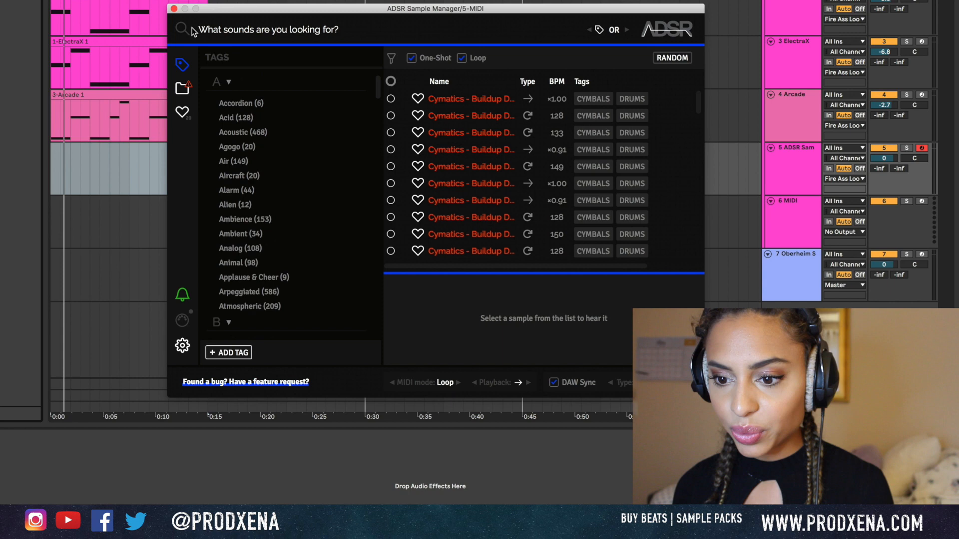
left_click(183, 89)
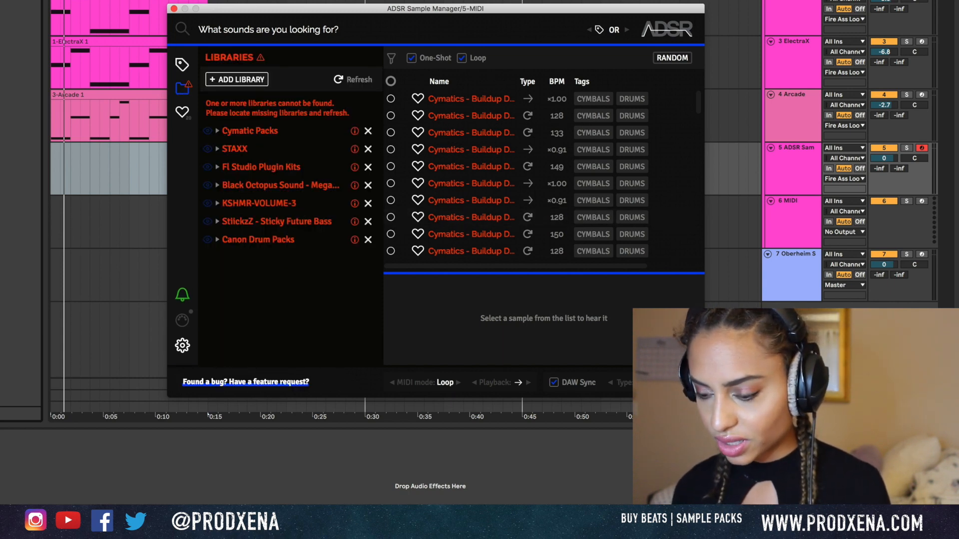
left_click(343, 75)
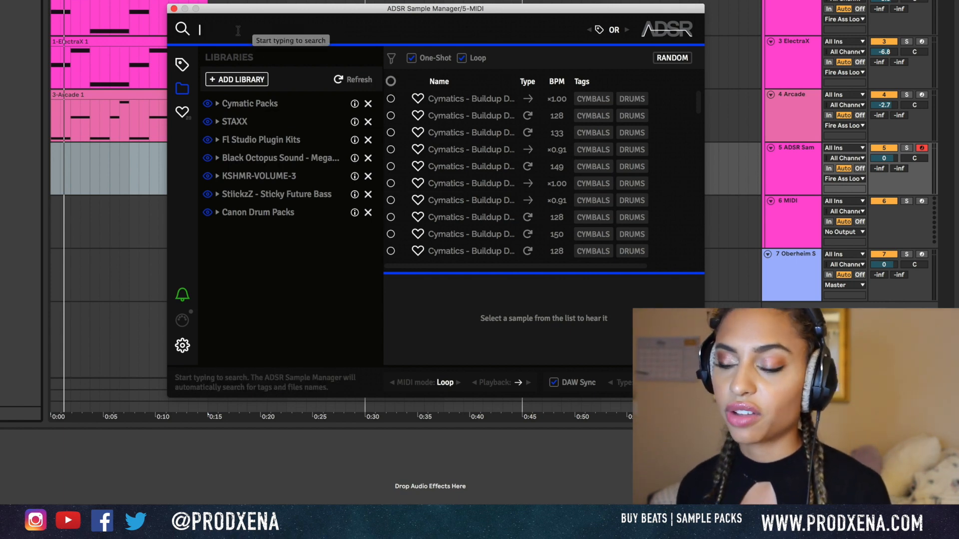
Search the samples for flute, and open the ADSR Sample Manager page from the web browser's search results
type("flue")
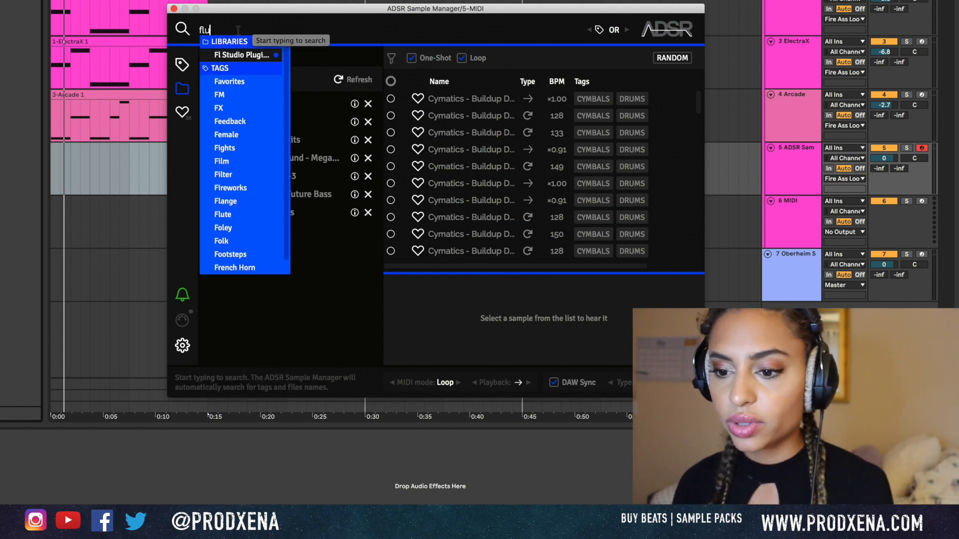
type("te")
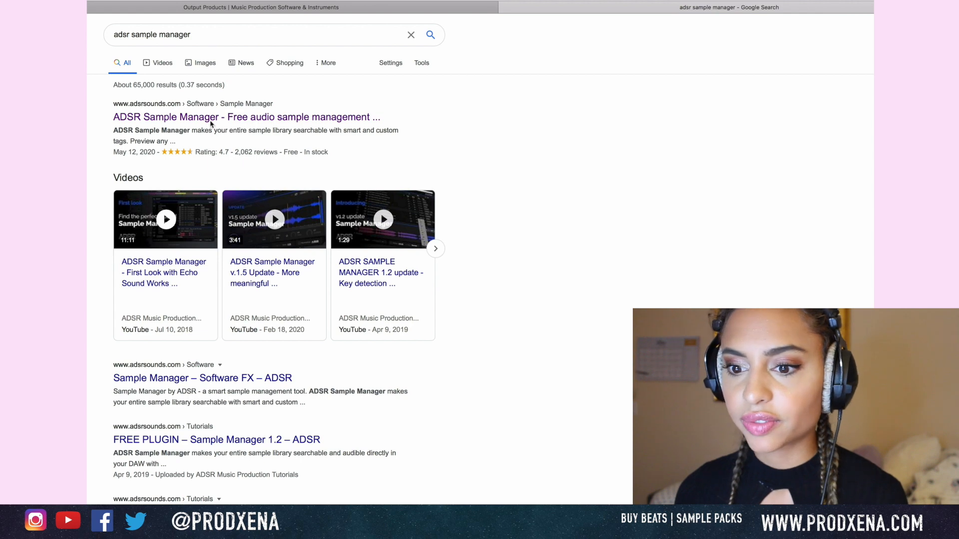
left_click(209, 119)
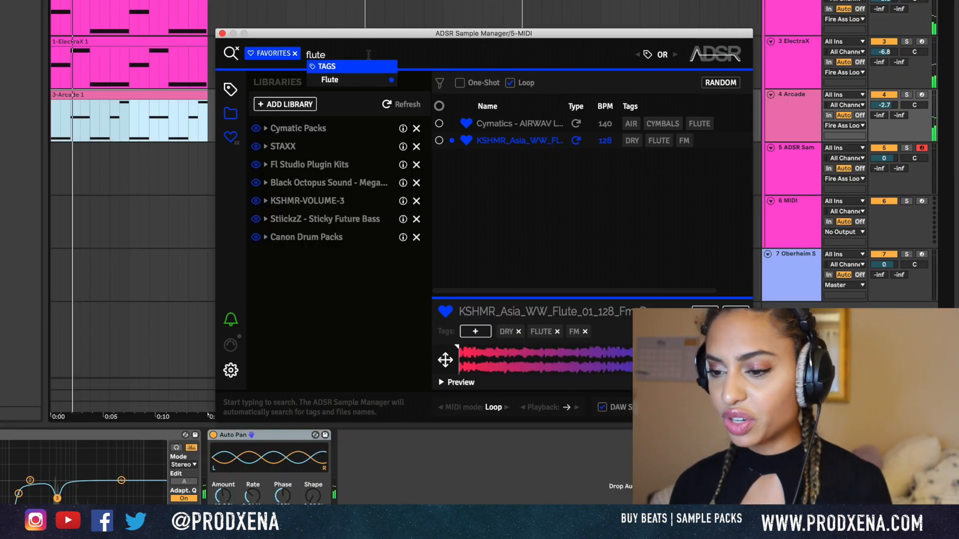
Filter the loops by the Flute tag, remove the Favorites filter, and preview Flutey Flute.wav and another flute loop
key("Return")
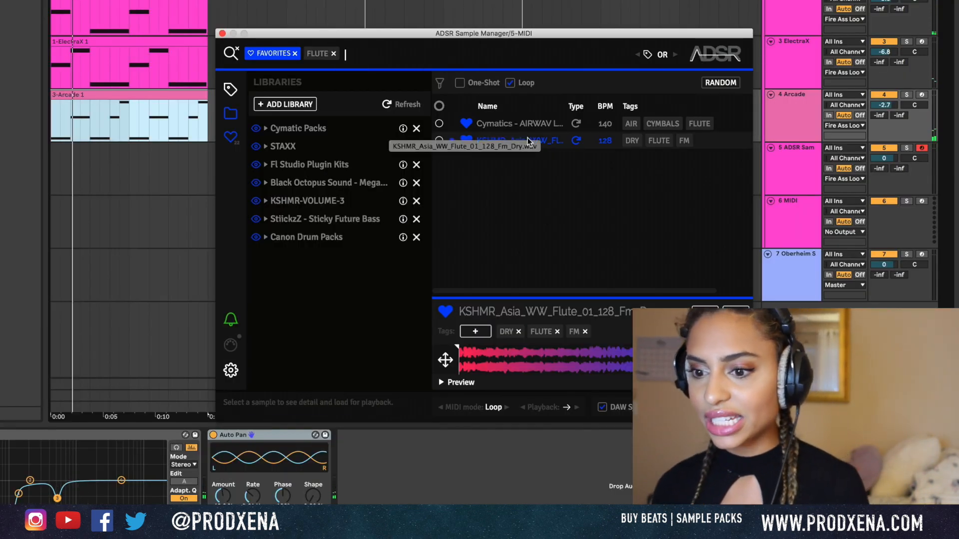
left_click(295, 53)
left_click(505, 158)
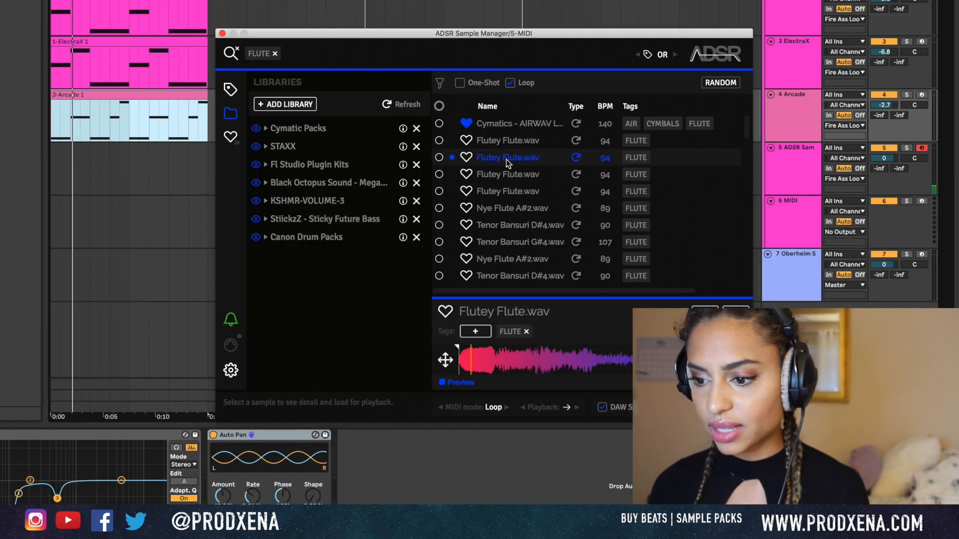
left_click(506, 206)
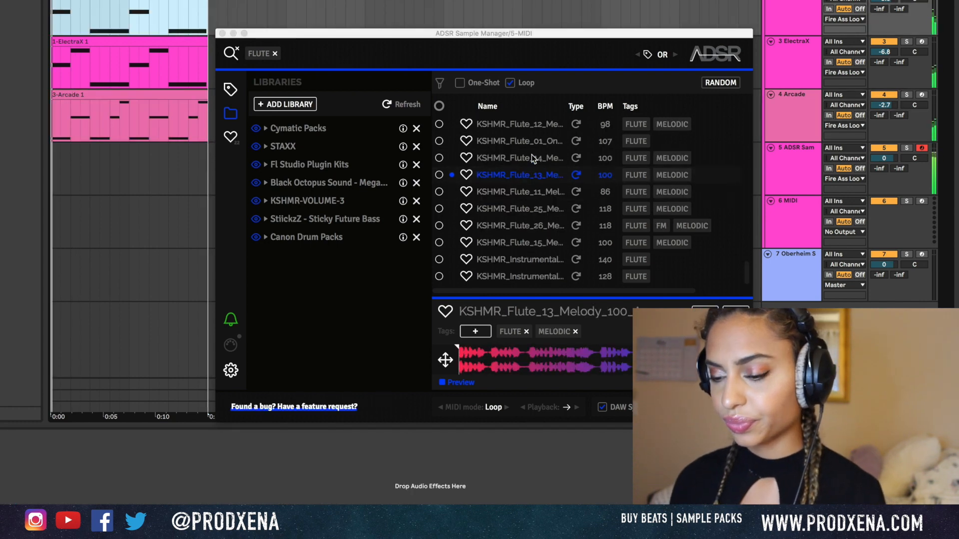
Audition the KSHMR flute samples against the loop, ending with KSHMR_Flute_10_One_Shot_G#m.wav
left_click(532, 157)
scroll(532, 154, "up", 2)
left_click(528, 167)
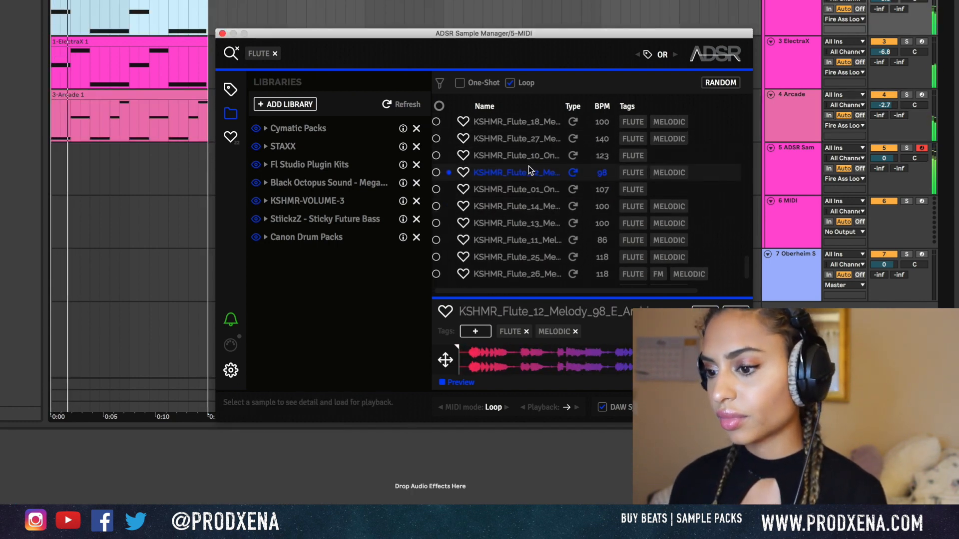
scroll(528, 170, "up", 1)
left_click(529, 183)
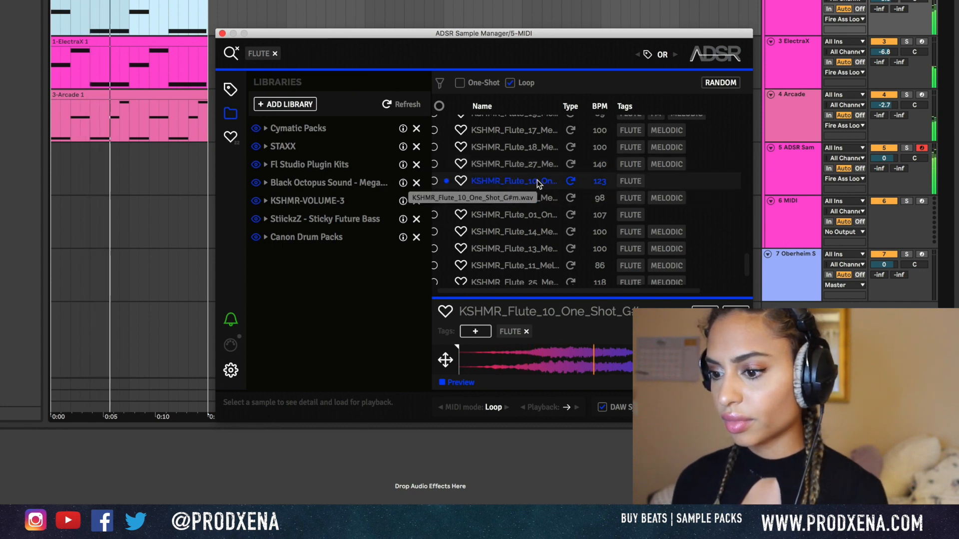
Place the KSHMR_Flute_10 one-shot at the start of a new audio track below Arcade, and close the sample manager
left_click(790, 112)
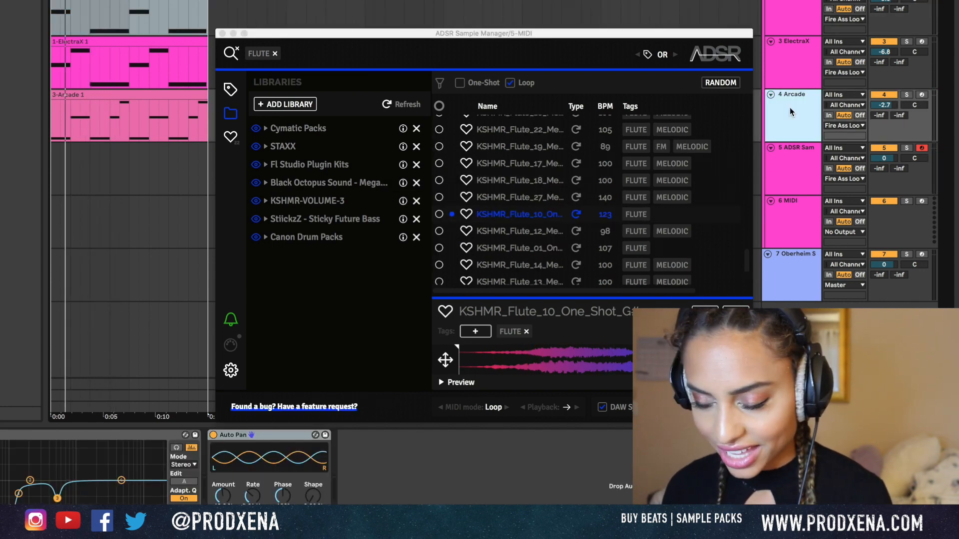
key("super+t")
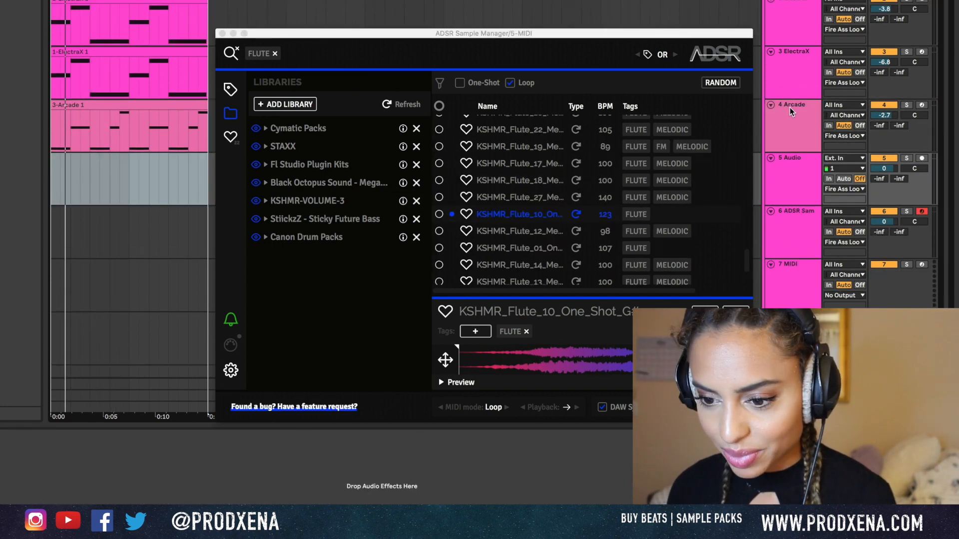
left_click_drag(511, 214, 52, 171)
left_click(89, 174)
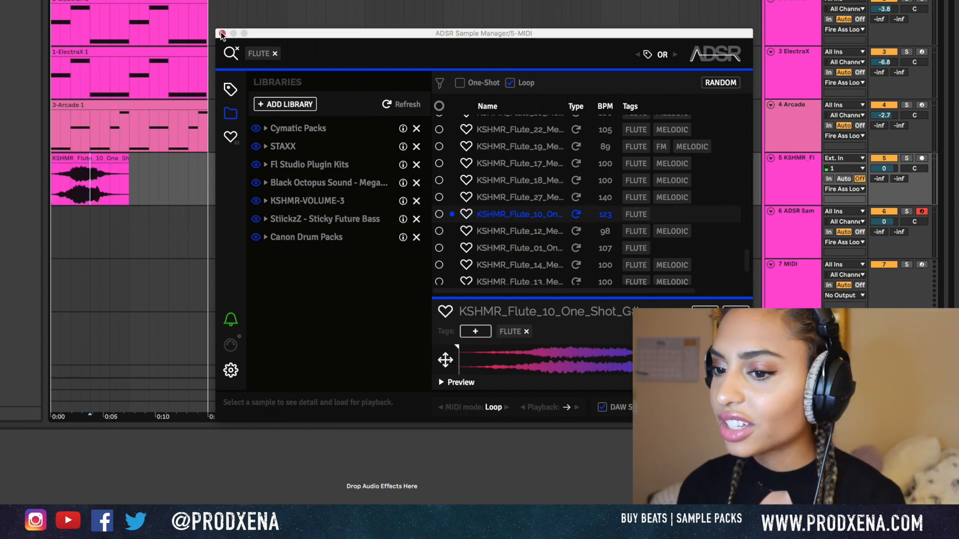
left_click(221, 34)
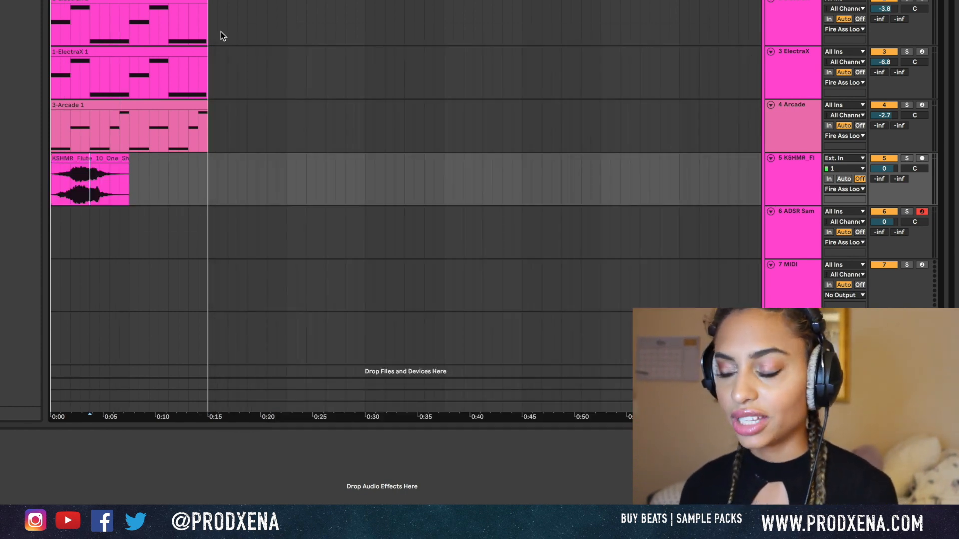
Lower the flute clip's gain and make its fade-out start earlier while listening to the loop
double_click(112, 157)
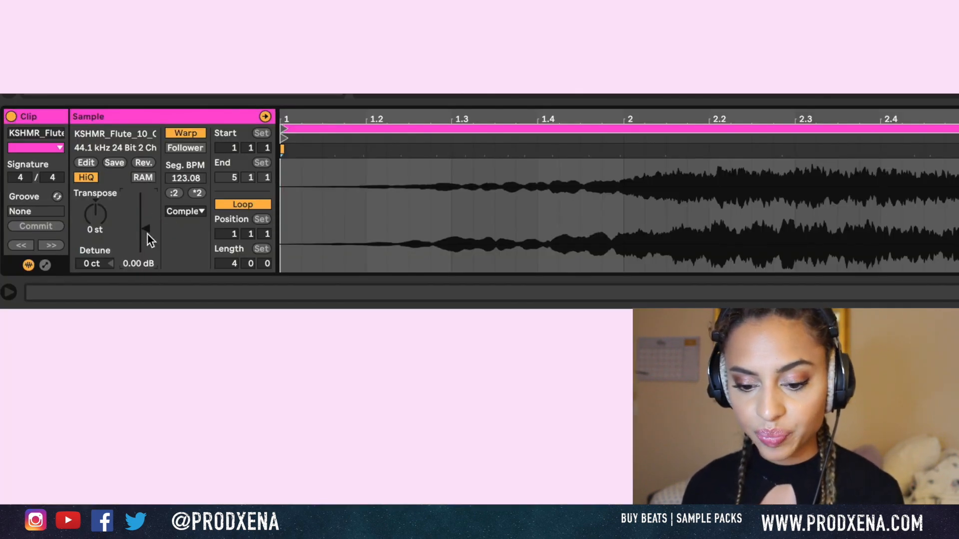
left_click_drag(147, 233, 146, 246)
key("space")
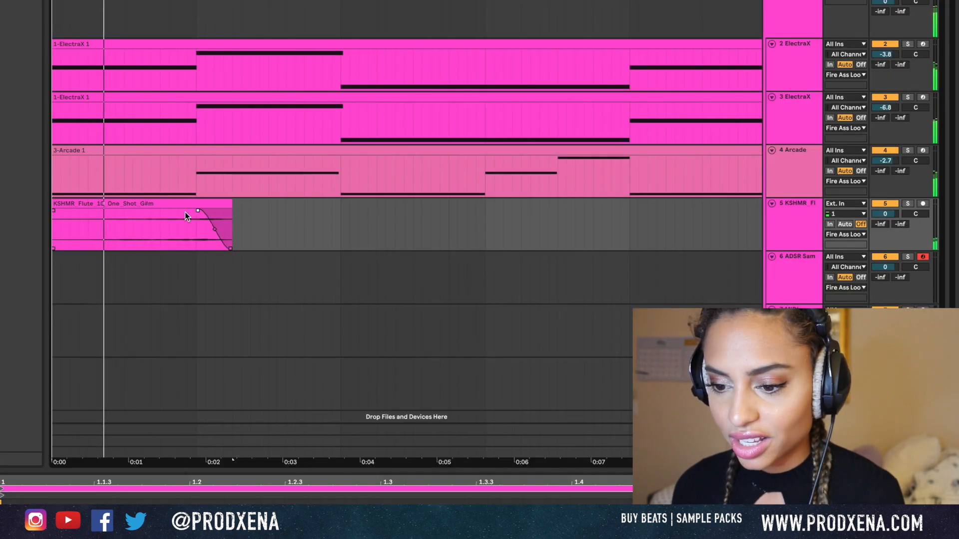
left_click_drag(185, 212, 137, 211)
Duplicate the flute clip with its trailing gap three times to fill the 15-second loop, and play the result
left_click(227, 204)
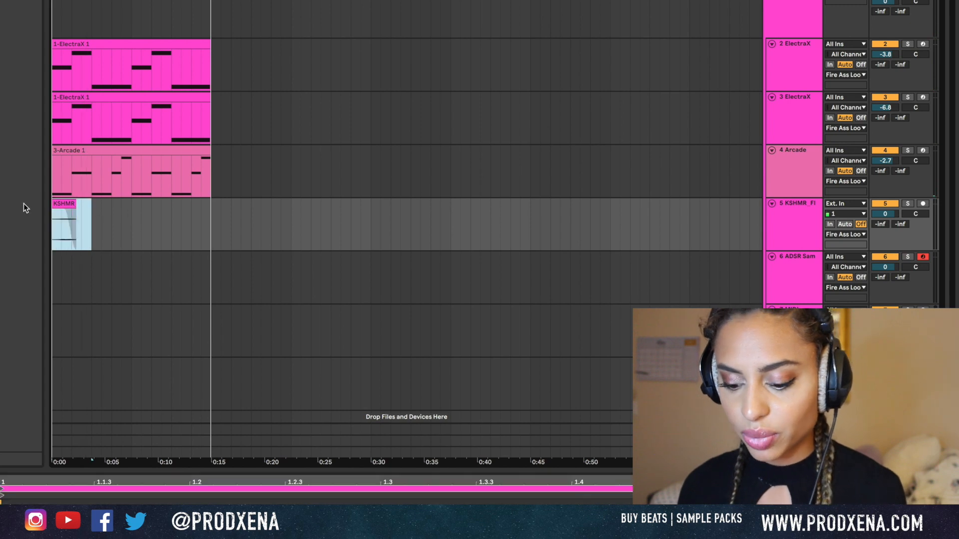
key("ctrl+d")
key("ctrl+d")
key("ctrl+d")
left_click(808, 216)
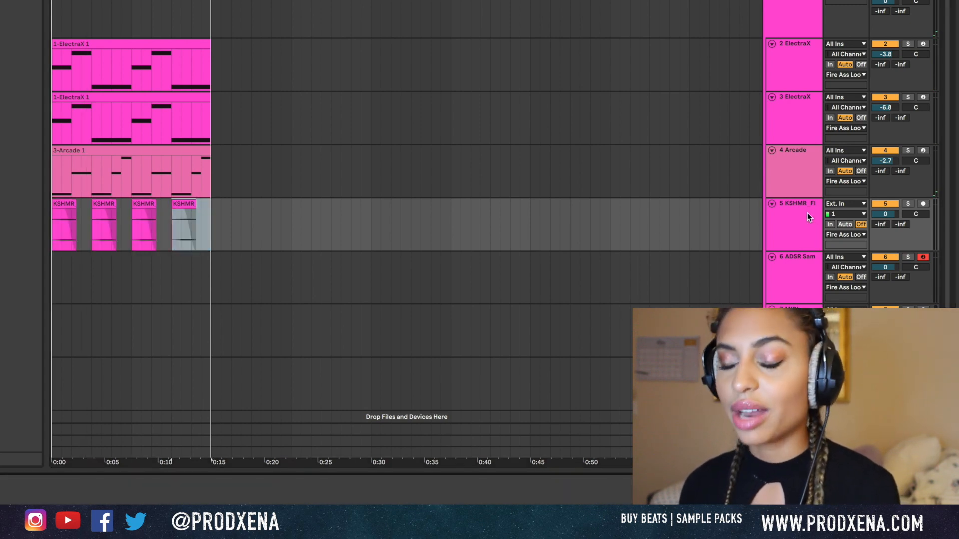
key("space")
Audition the one-shot effects FX-ANALPROBE, FX-VELOCITY and FX-URDAD in ADSR Sample Manager against the loop
left_click(519, 237)
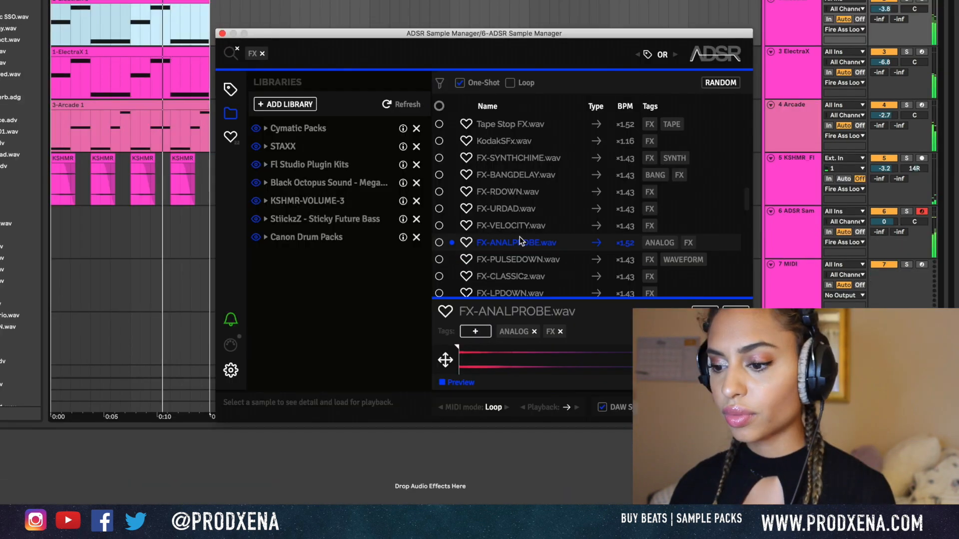
left_click(515, 223)
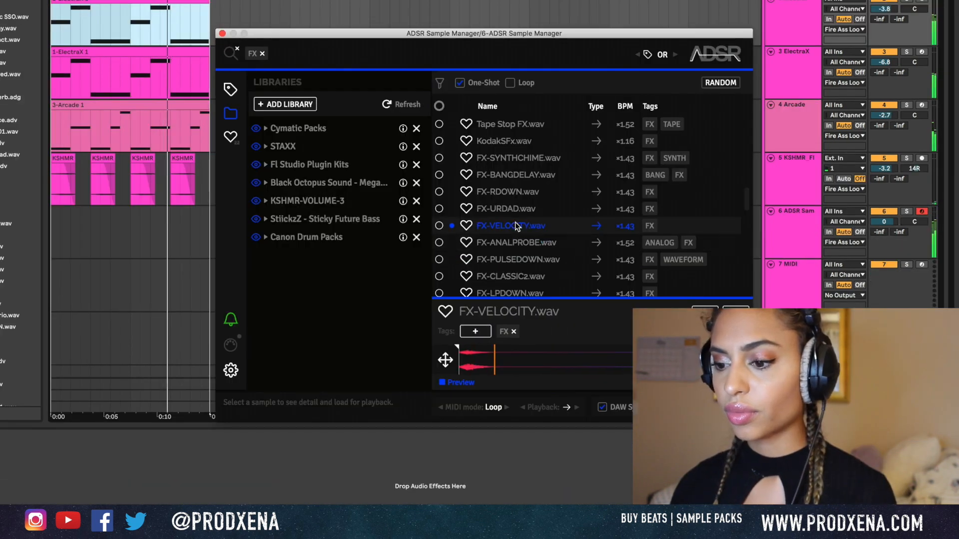
left_click(513, 209)
left_click(503, 243)
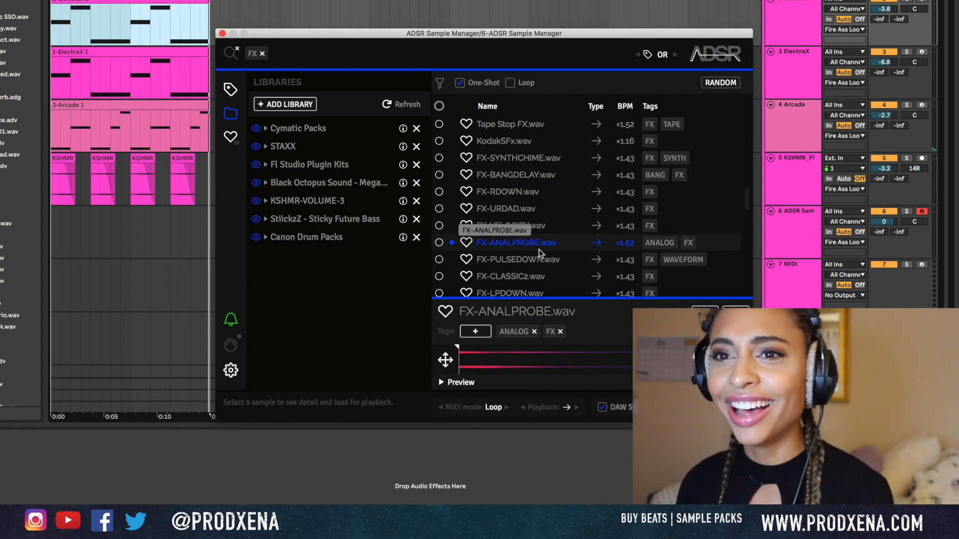
Place FX-ANALPROBE.wav on its own audio track below the flute, starting at about 0:03, and play it with the loop
left_click_drag(539, 253, 129, 214)
key("Delete")
key("space")
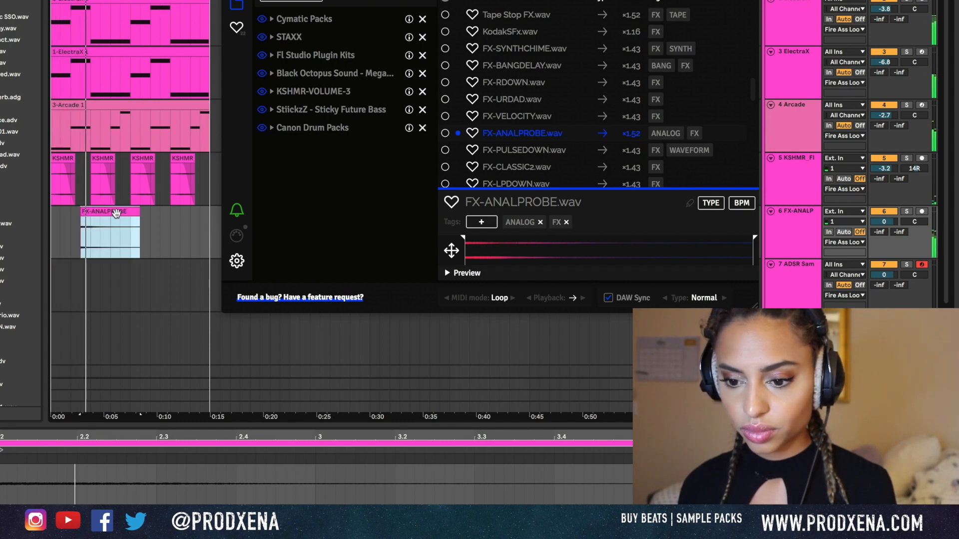
left_click_drag(140, 217, 49, 224)
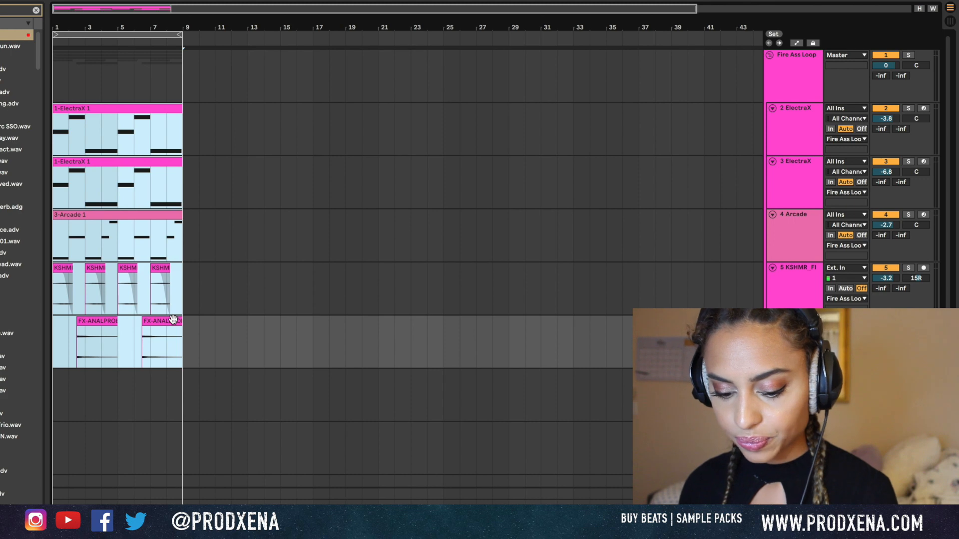
Select the clips from the first ElectraX track through the FX track and freeze all of these tracks
left_click(87, 109)
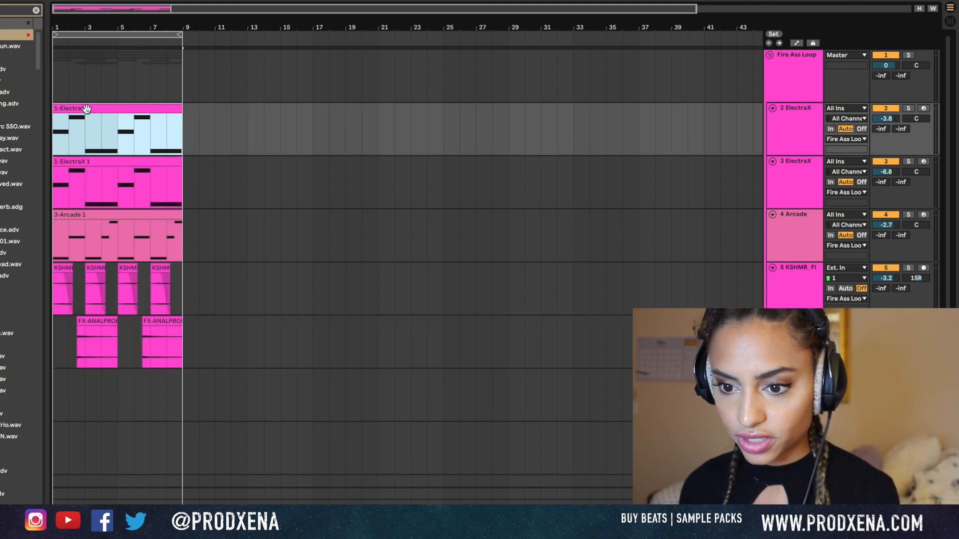
left_click(166, 323, "shift")
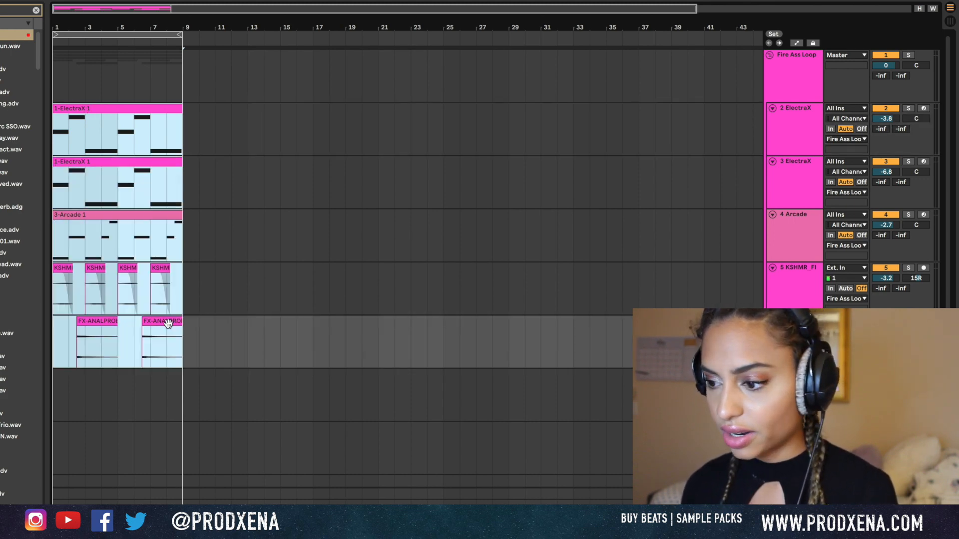
right_click(794, 128)
left_click(724, 195)
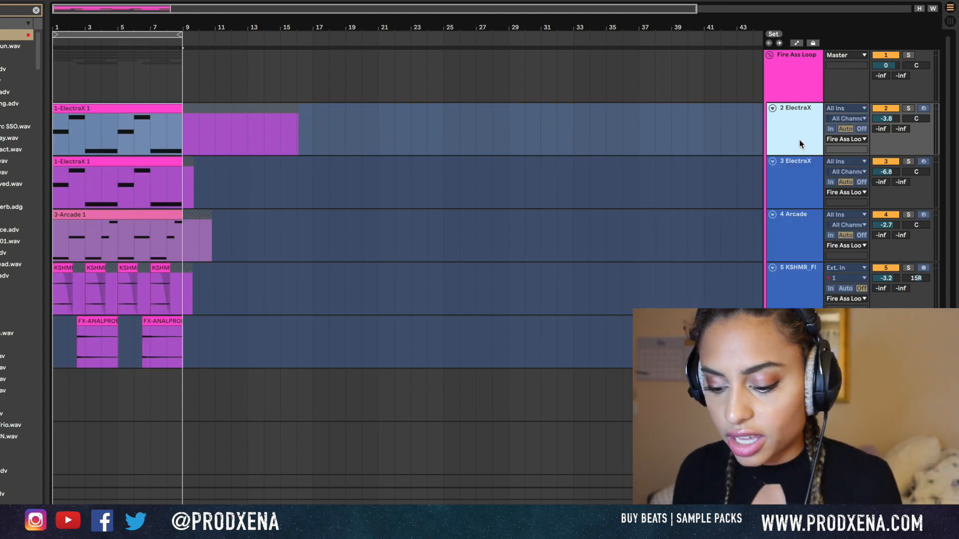
Add an audio track below track 2 ElectraX, move the frozen ElectraX clip onto it, and undo that move
key("super+t")
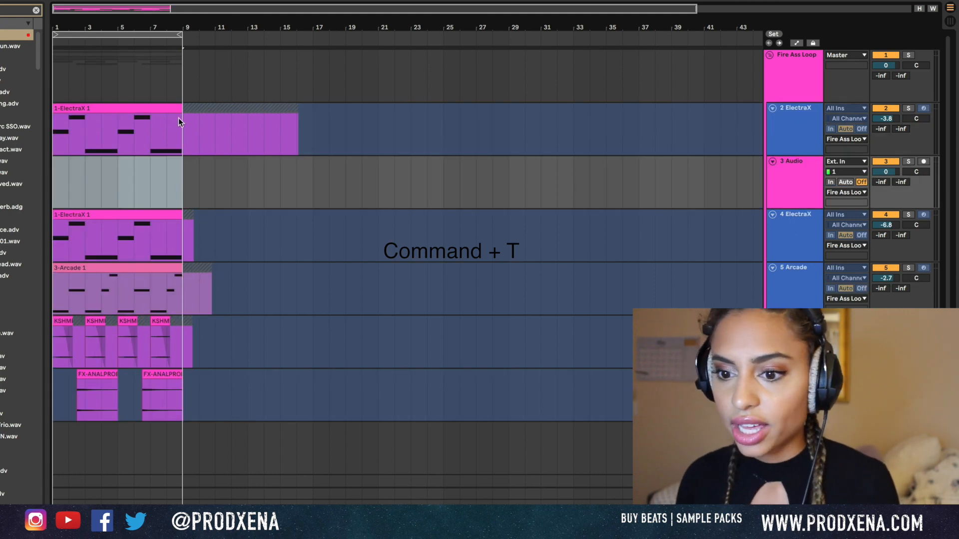
left_click_drag(178, 119, 100, 178)
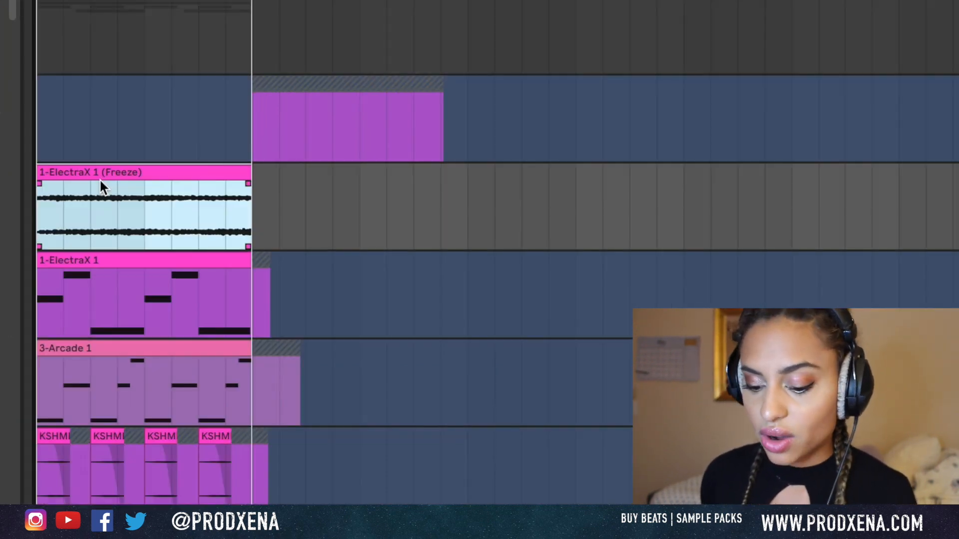
key("super+z")
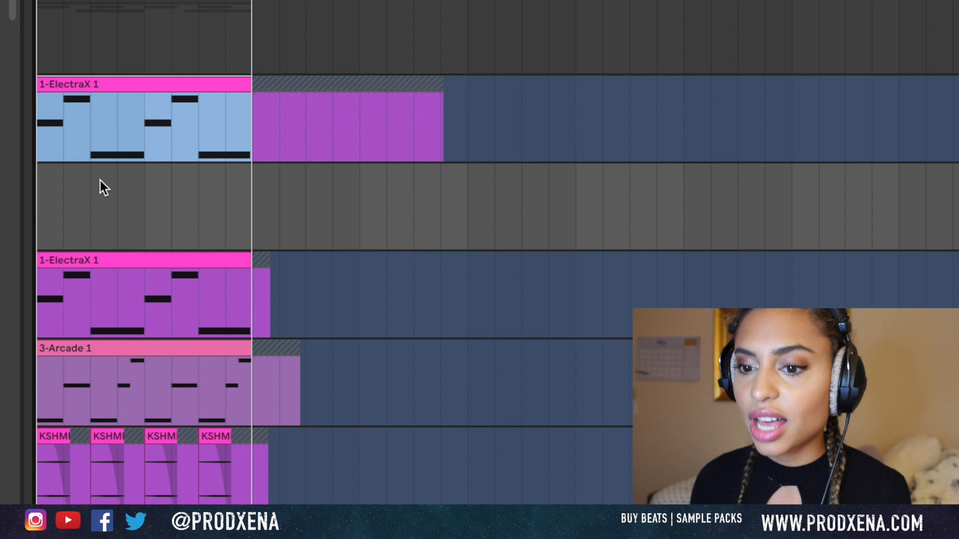
Copy the frozen clip of track 2 ElectraX and paste it at the start of the empty audio track below
left_click(109, 81)
key("super+c")
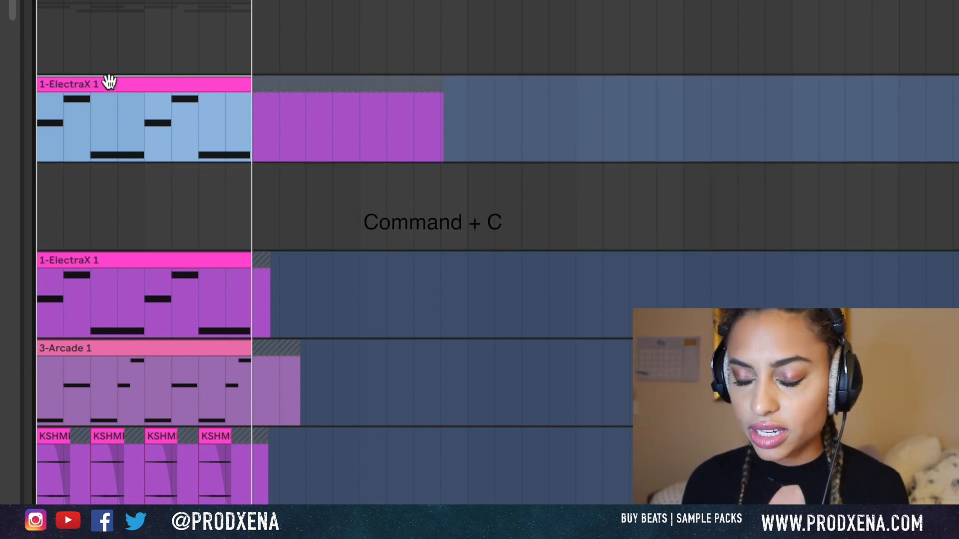
left_click(38, 178)
key("super+v")
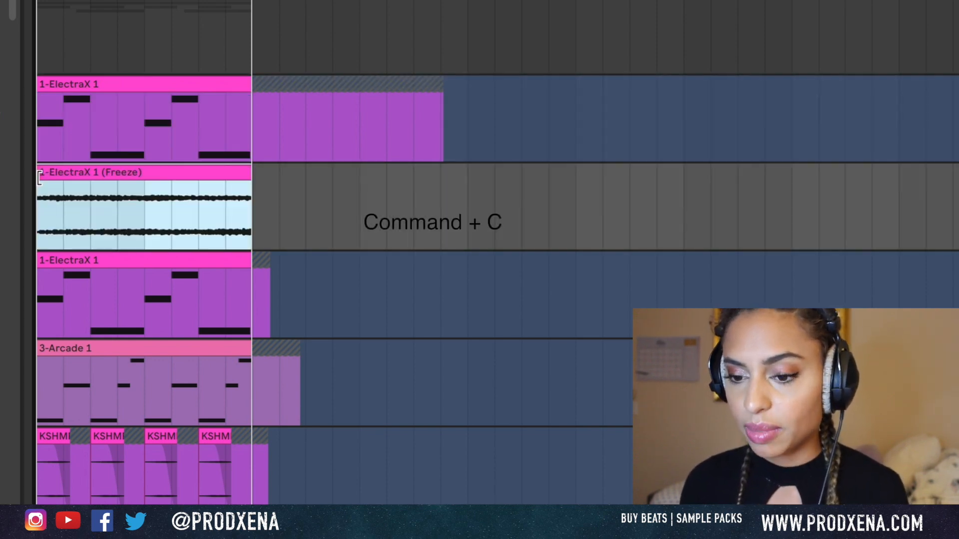
Add an audio track below the second ElectraX track and paste a copy of its frozen clip at the start
scroll(232, 229, "down", 3)
left_click(227, 200)
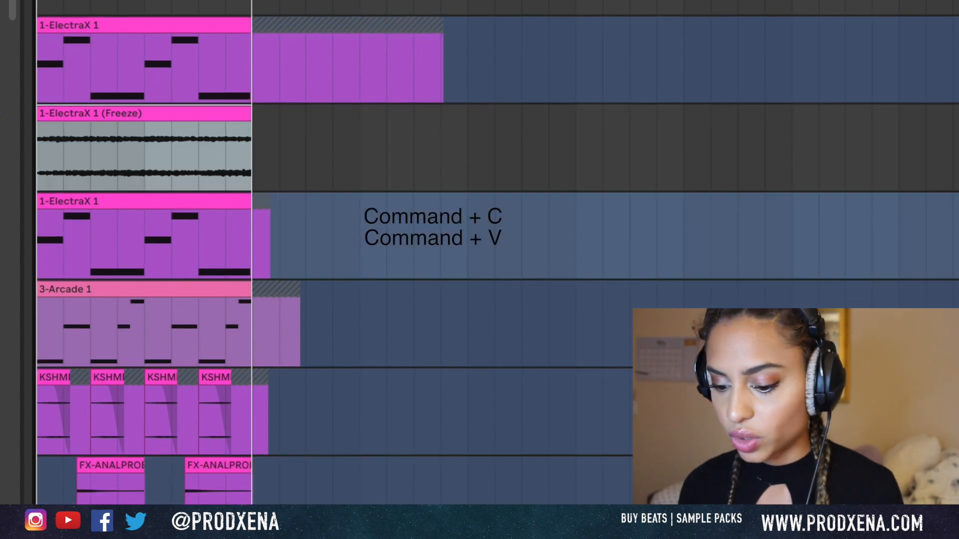
key("super+t")
left_click(109, 256)
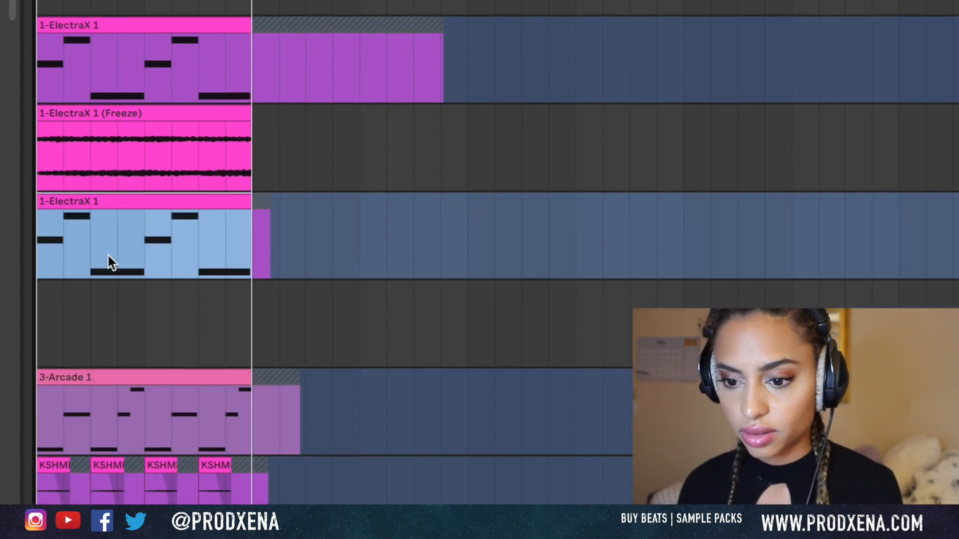
left_click(36, 326)
key("super+v")
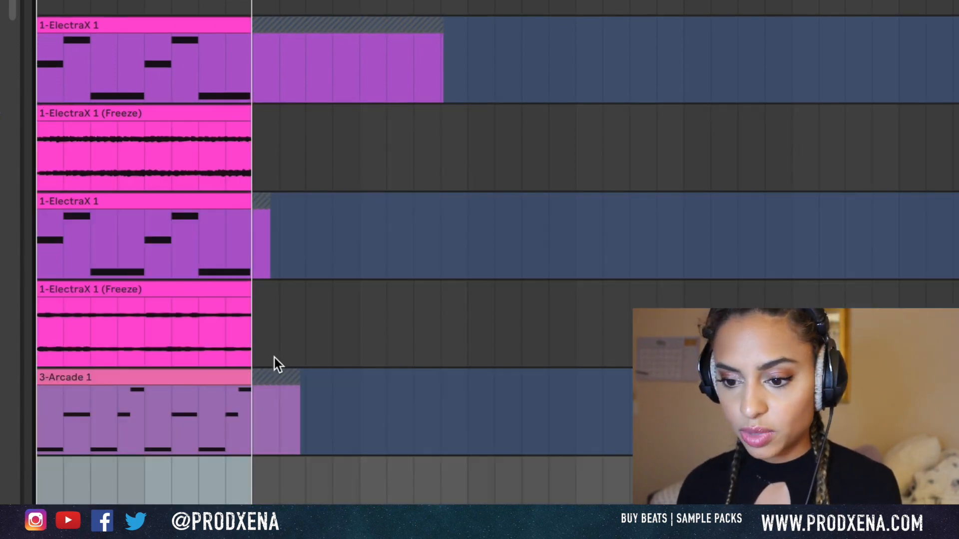
Paste copies of the frozen Arcade clip and the frozen KSHMR flute clips onto new audio tracks below their originals
left_click(224, 381)
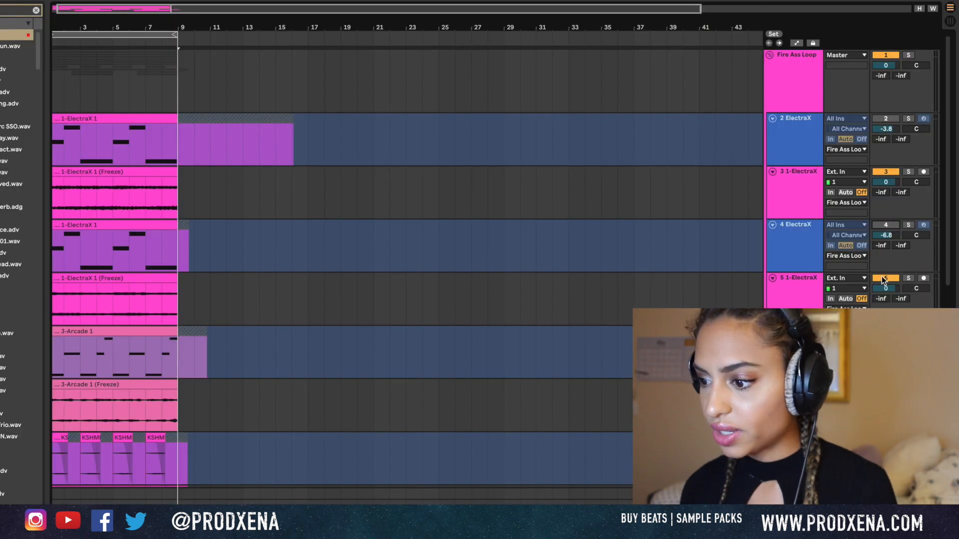
scroll(882, 278, "down", 2)
scroll(883, 286, "down", 1)
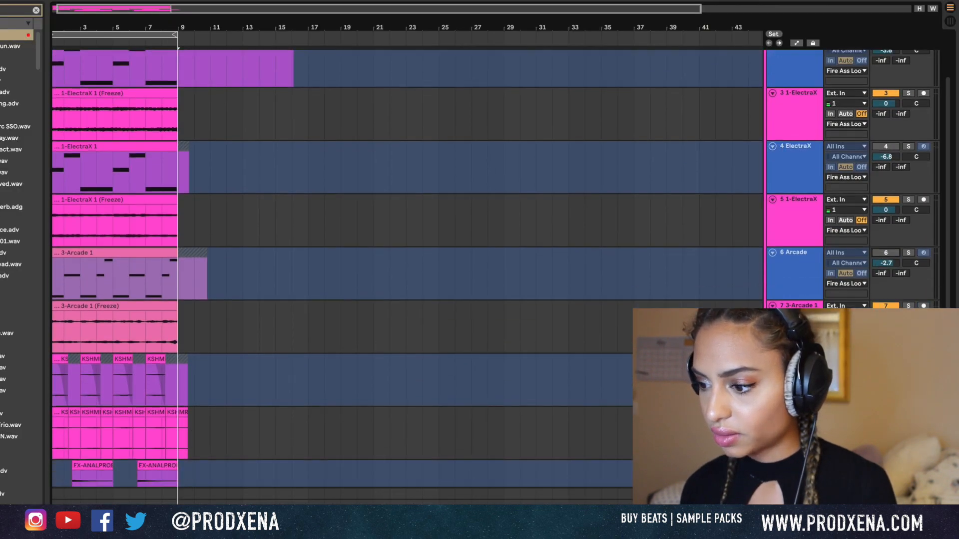
scroll(407, 268, "down", 5)
scroll(781, 95, "up", 5)
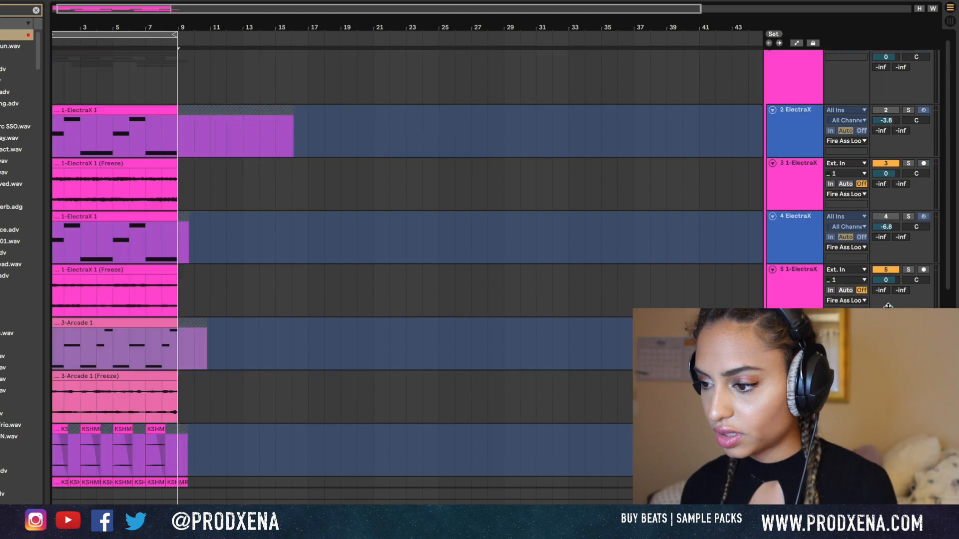
Fold the frozen originals, from 2 ElectraX through 4 ElectraX, 6 Arcade and 8 KSHMR to the FX track, leaving the audio copies unfolded
left_click(772, 119)
left_click(772, 183)
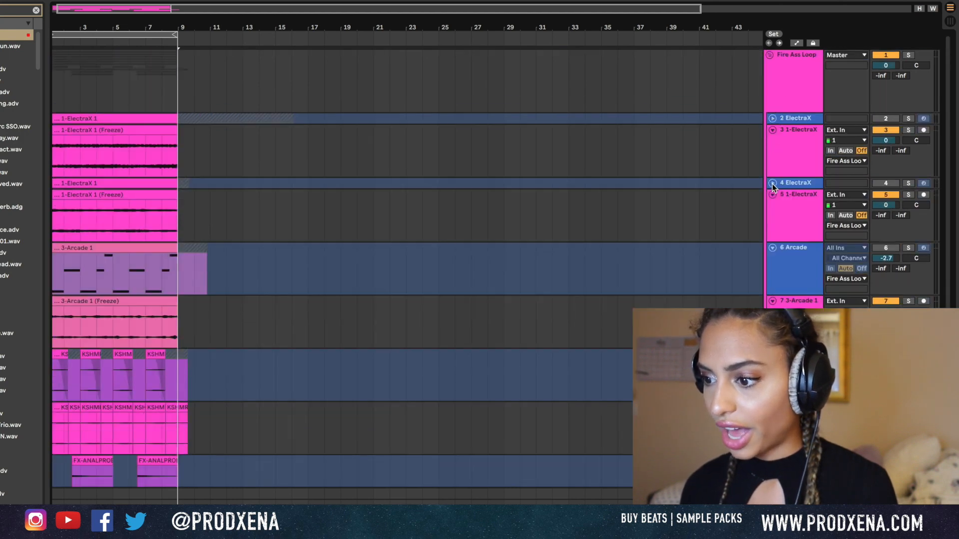
left_click(772, 248)
left_click(772, 313)
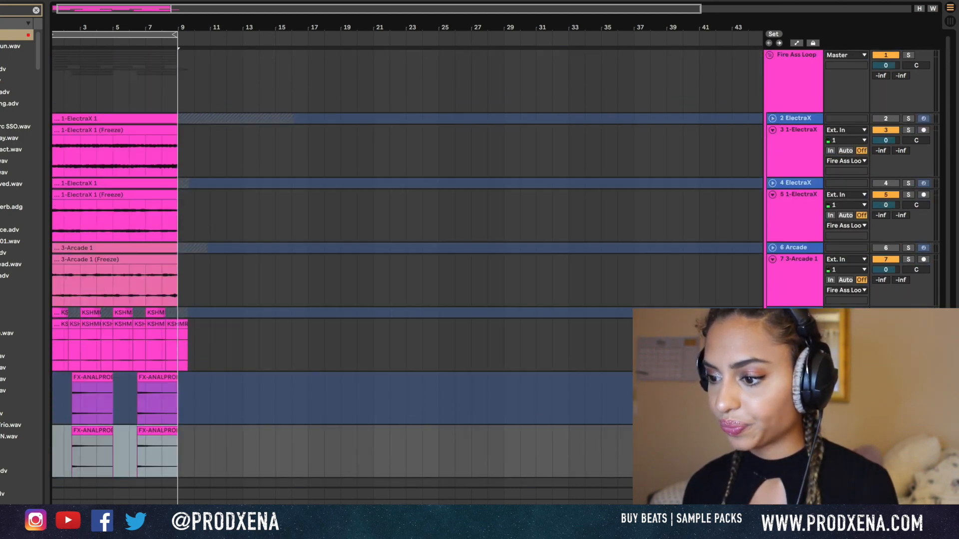
scroll(772, 317, "down", 2)
left_click(771, 325)
scroll(772, 325, "down", 2)
scroll(771, 286, "up", 1)
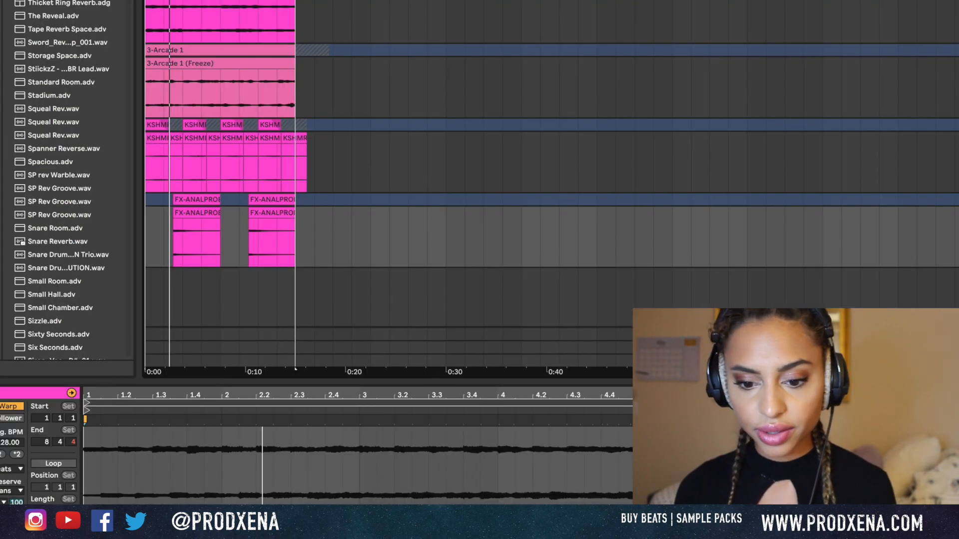
Create a new folder named Xena Loops on the Desktop in the folder chooser and close the chooser
scroll(65, 180, "down", 10)
type("erse")
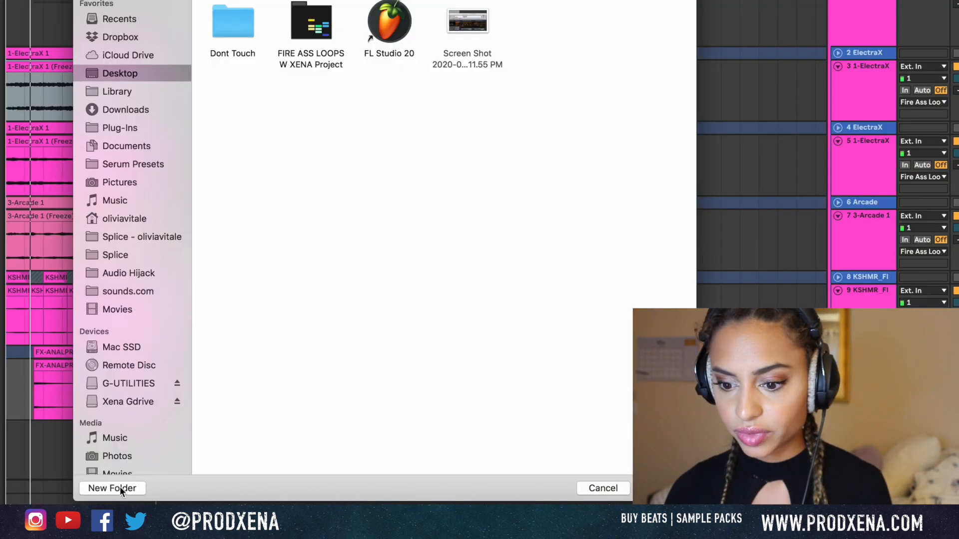
left_click(116, 487)
key("BackSpace")
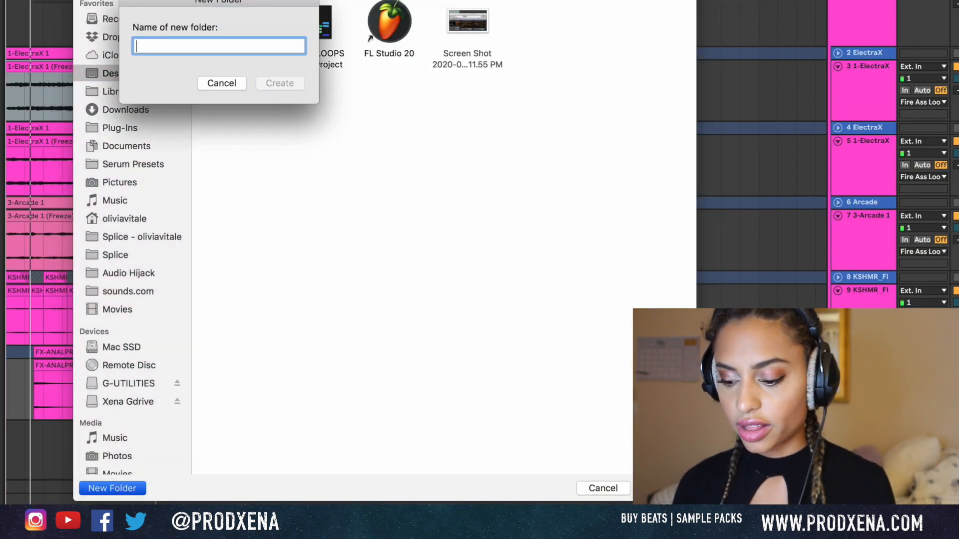
type("Xena Loops")
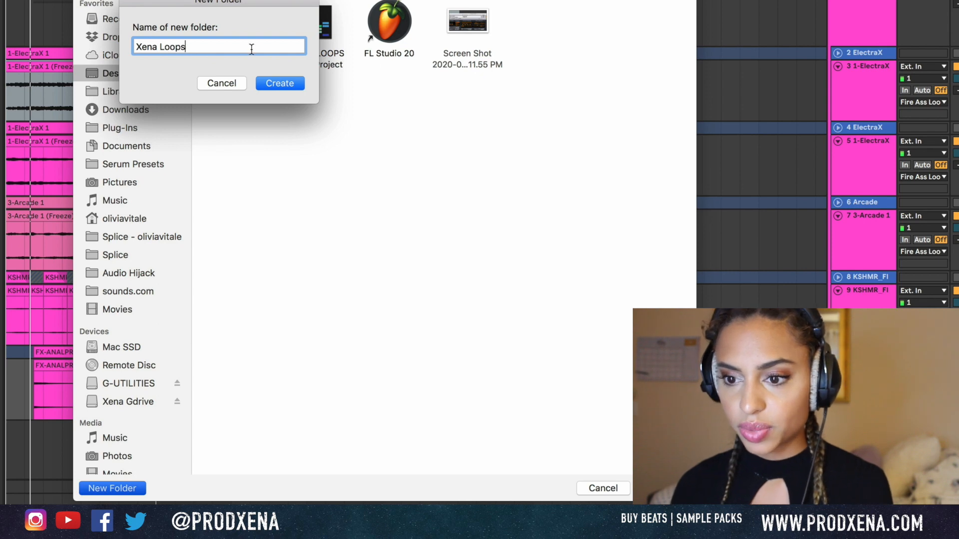
left_click(287, 82)
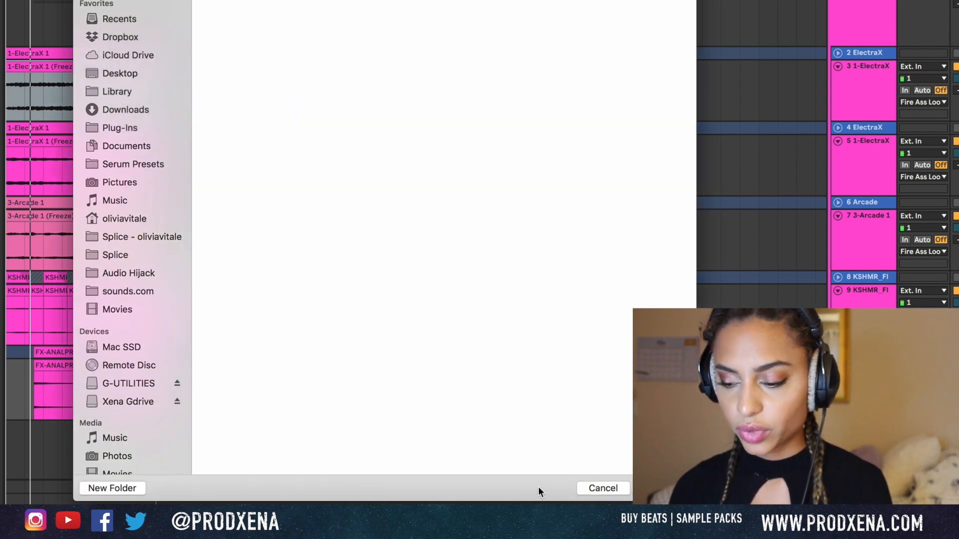
left_click(594, 488)
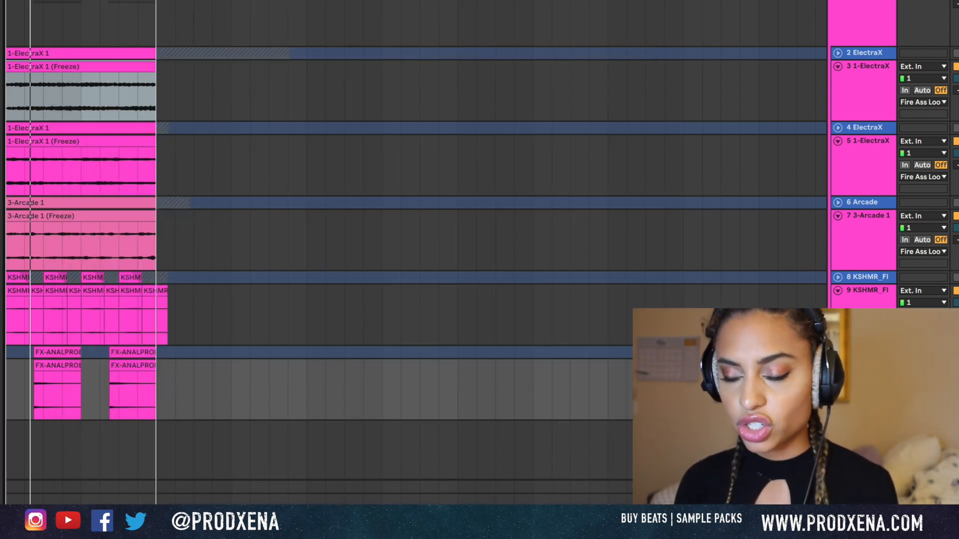
Export the Master as a 24-bit, 44100 Hz WAV named FIRE ASS LOOPS 1 into the Xena Loops folder and select it in the browser
key("super+shift+r")
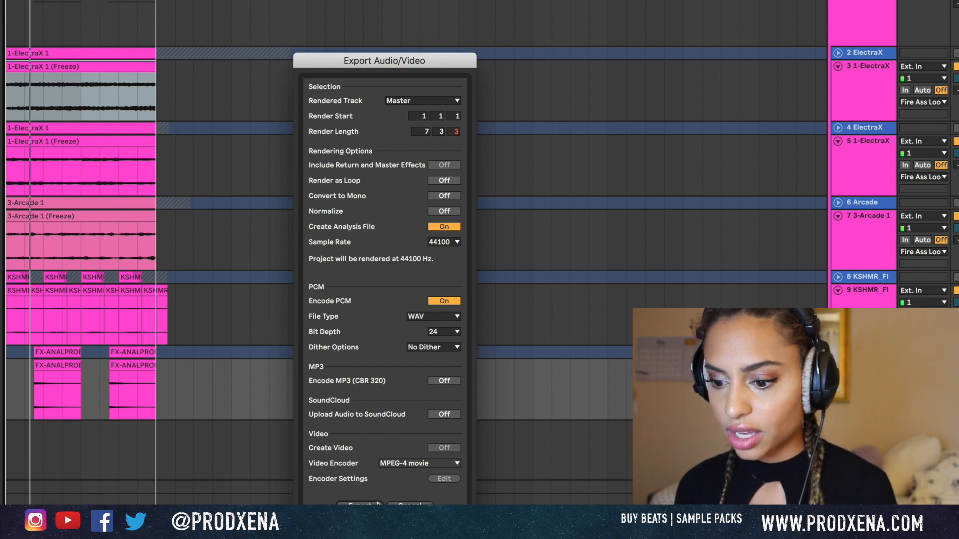
key("Return")
left_click(429, 24)
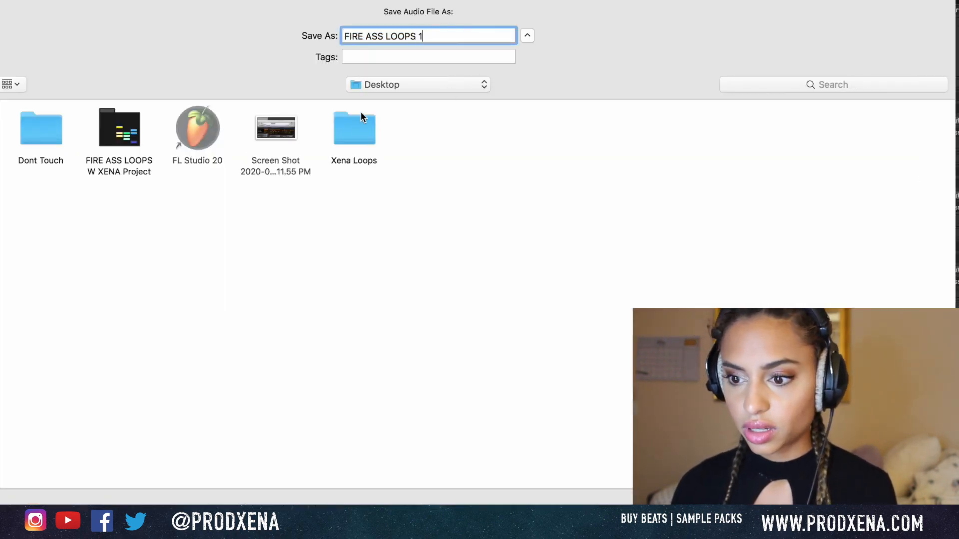
double_click(349, 142)
key("Return")
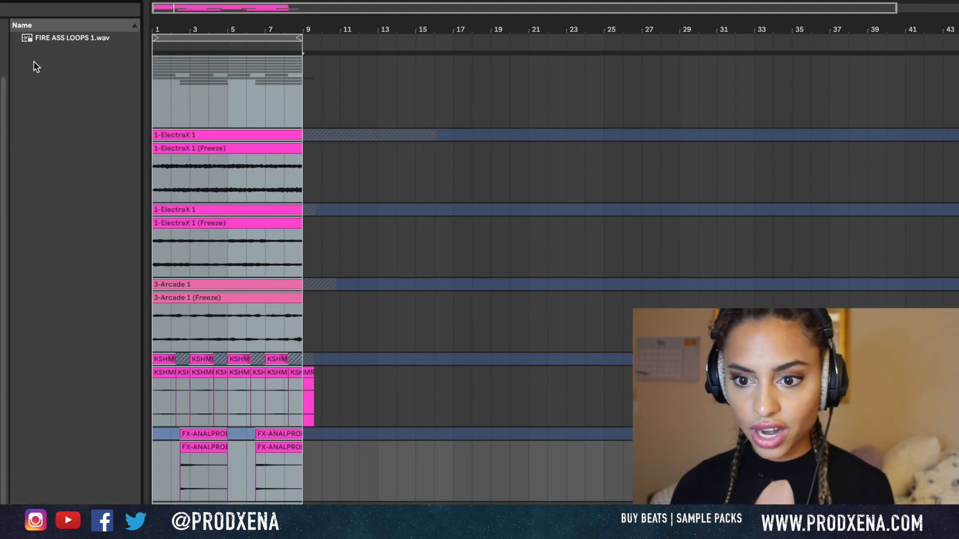
left_click(95, 33)
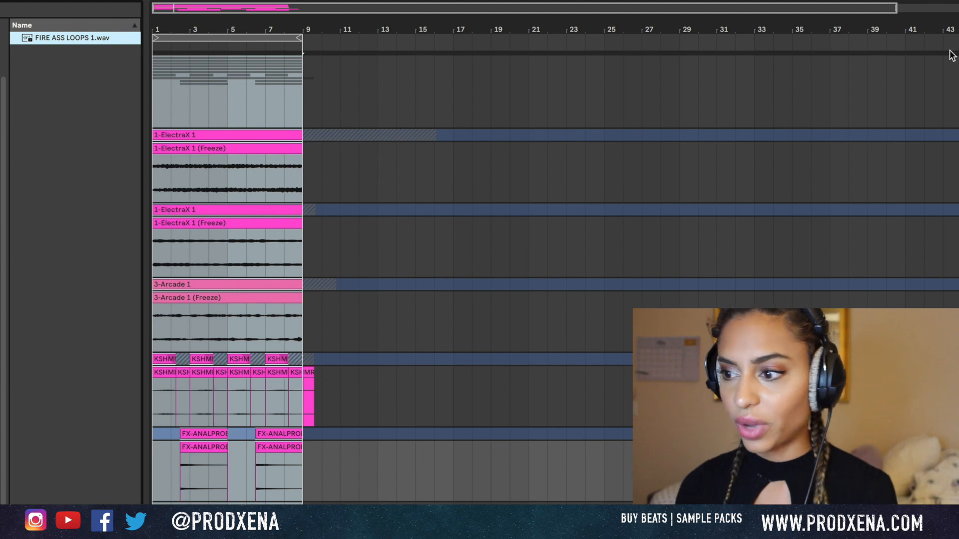
Fold the Fire Ass Loop group so that its tracks are hidden in the arrangement
scroll(555, 280, "down", 5)
scroll(554, 280, "up", 5)
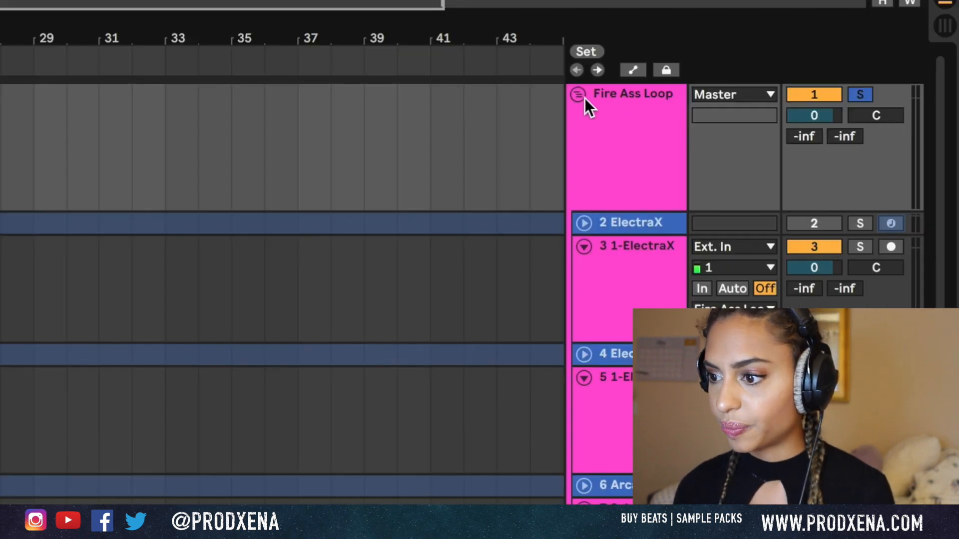
left_click(577, 97)
left_click(578, 124)
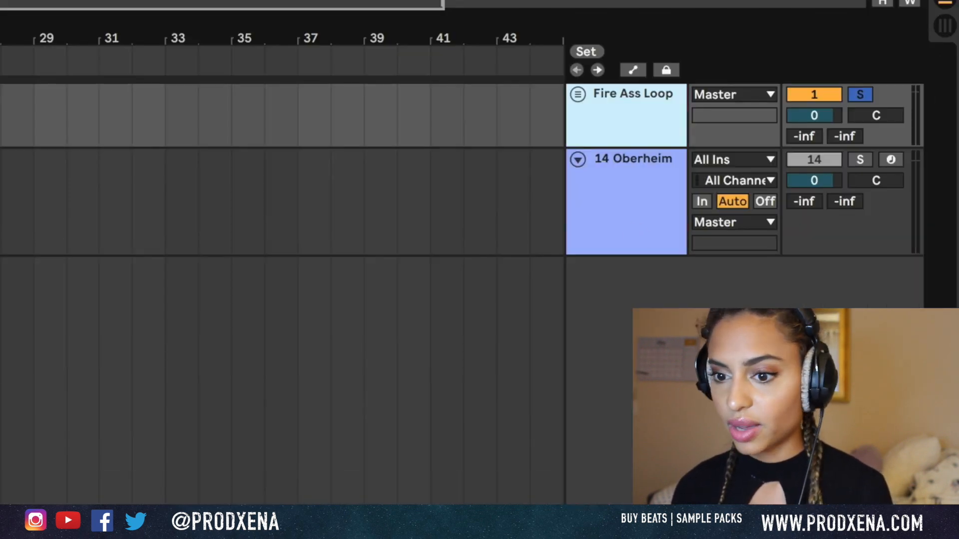
left_click(240, 127)
Add an audio track below the Fire Ass Loop group, place FIRE ASS LOOPS 1.wav at bar 1, and audition it soloed
left_click(817, 77)
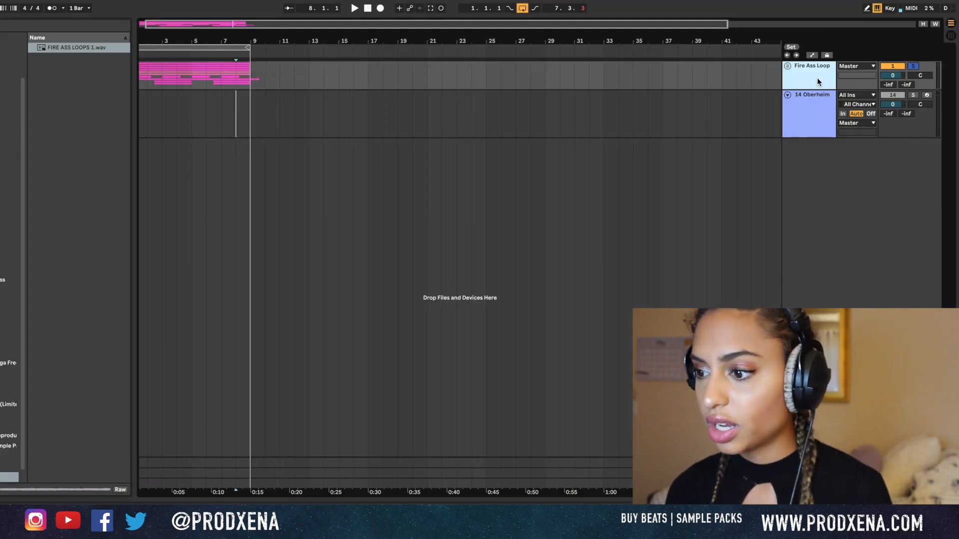
key("super+t")
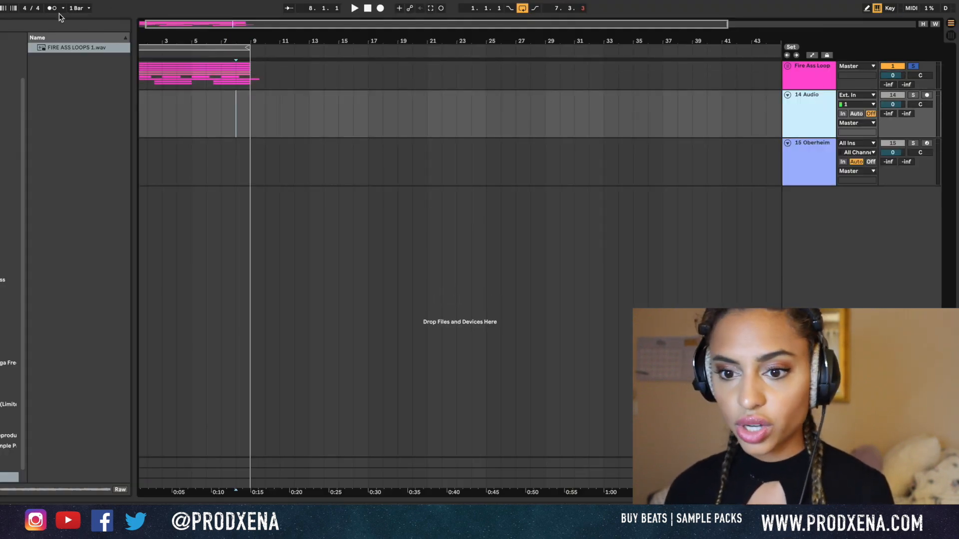
left_click_drag(70, 47, 130, 68)
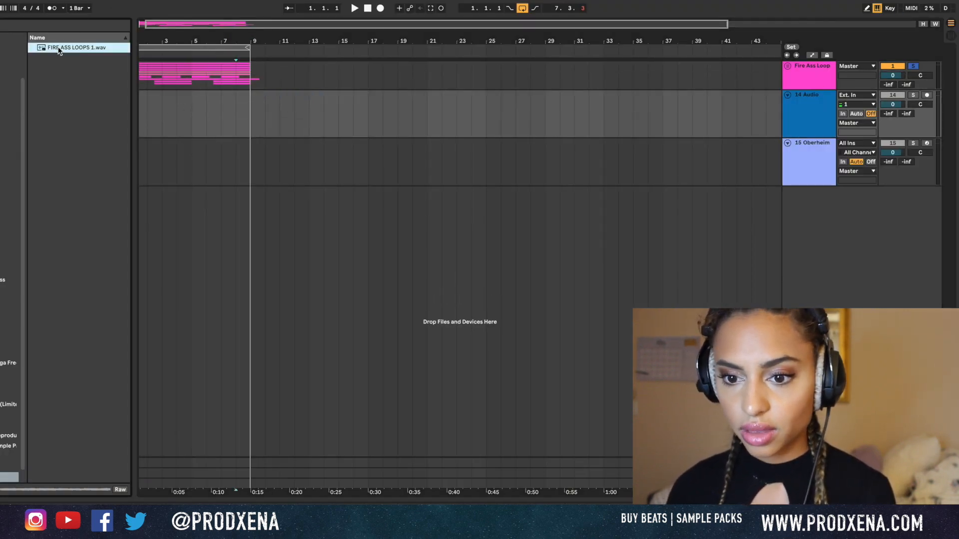
left_click_drag(59, 50, 144, 99)
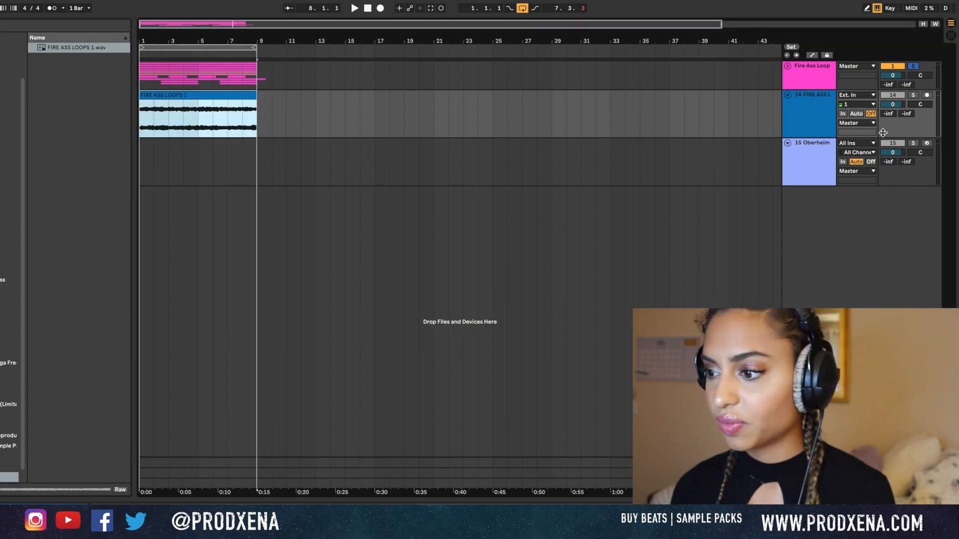
left_click(912, 95)
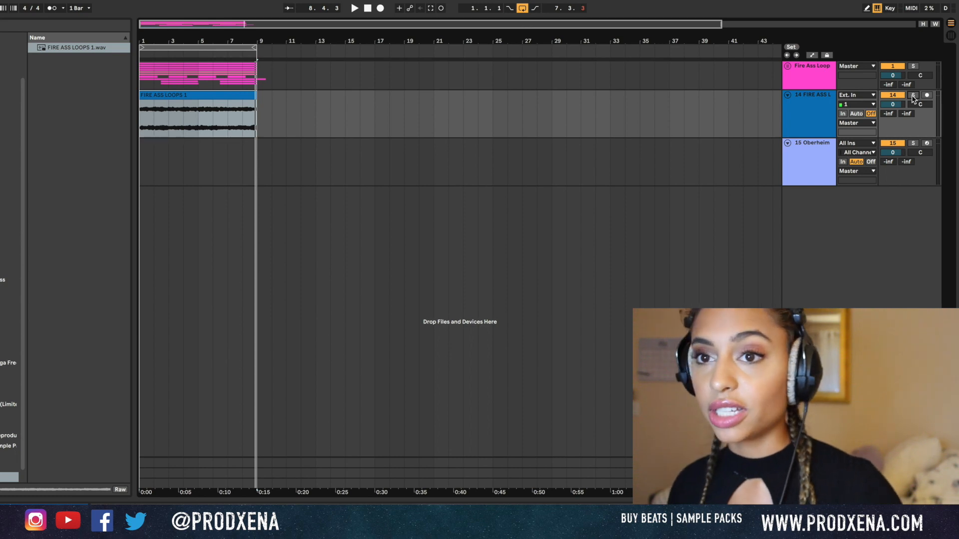
Arm the 15 Oberheim track, record a synth part over the eight-bar loop, and adjust the Oberheim's Chorus dry/wet
left_click(927, 143)
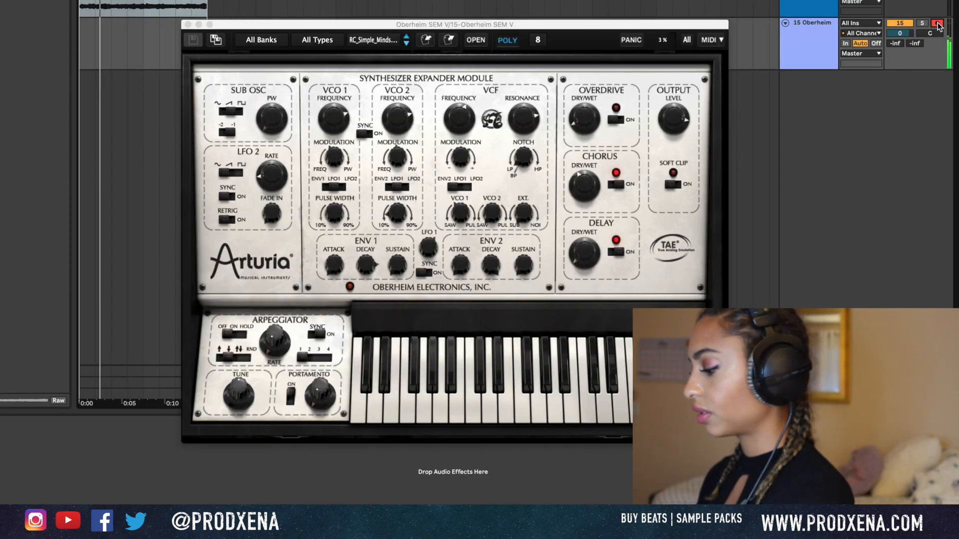
key("space")
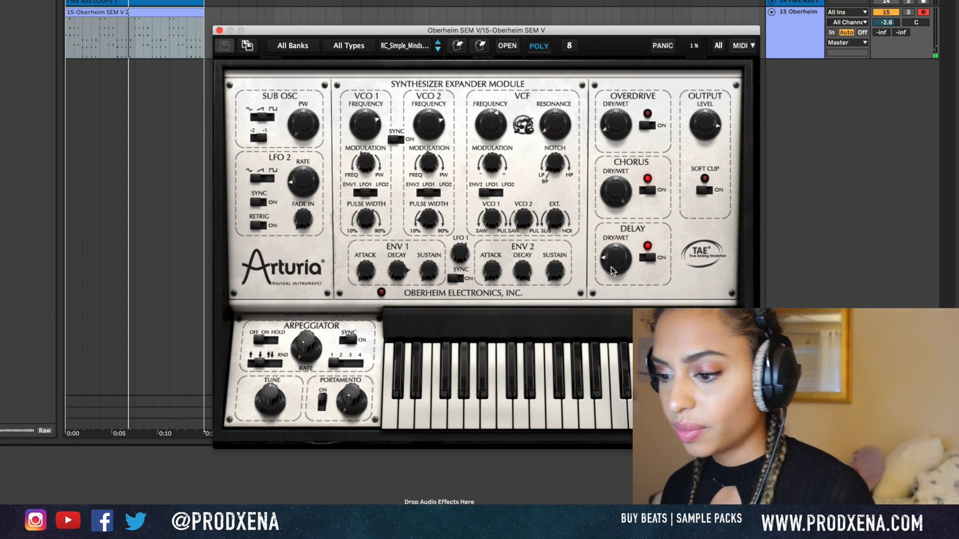
left_click_drag(617, 192, 618, 202)
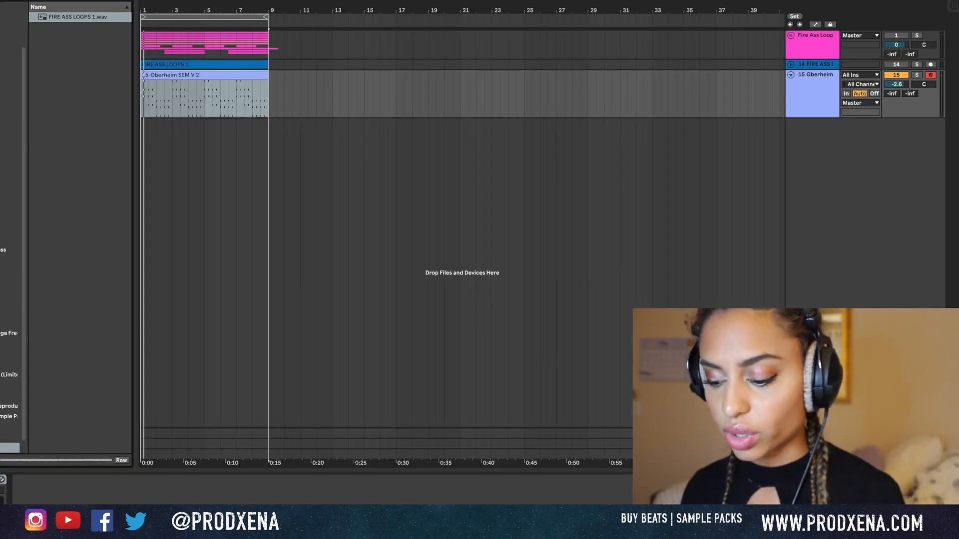
Add Gross Beat to the 15 Oberheim track and try the volume patterns Tremelo Fst and Trance Gt 3 during playback
key("super+f")
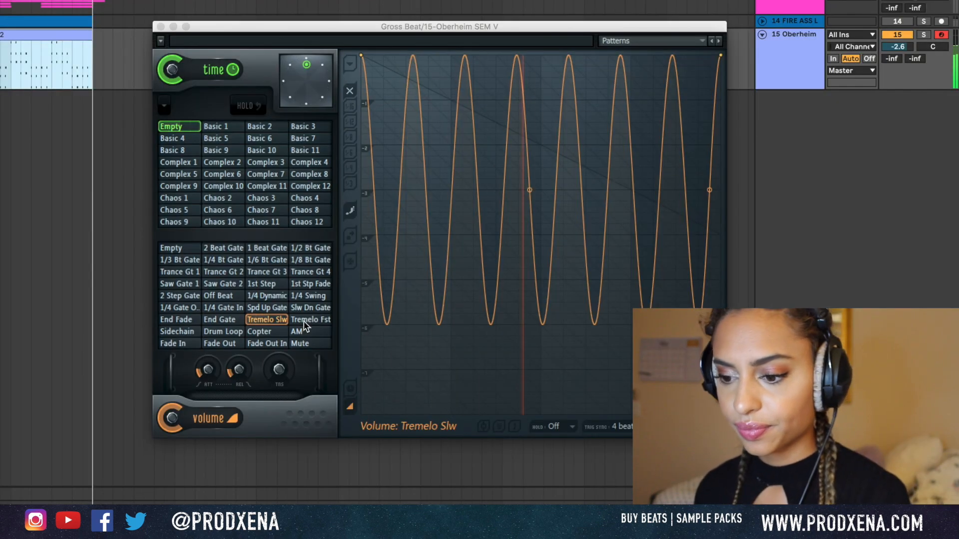
left_click(303, 322)
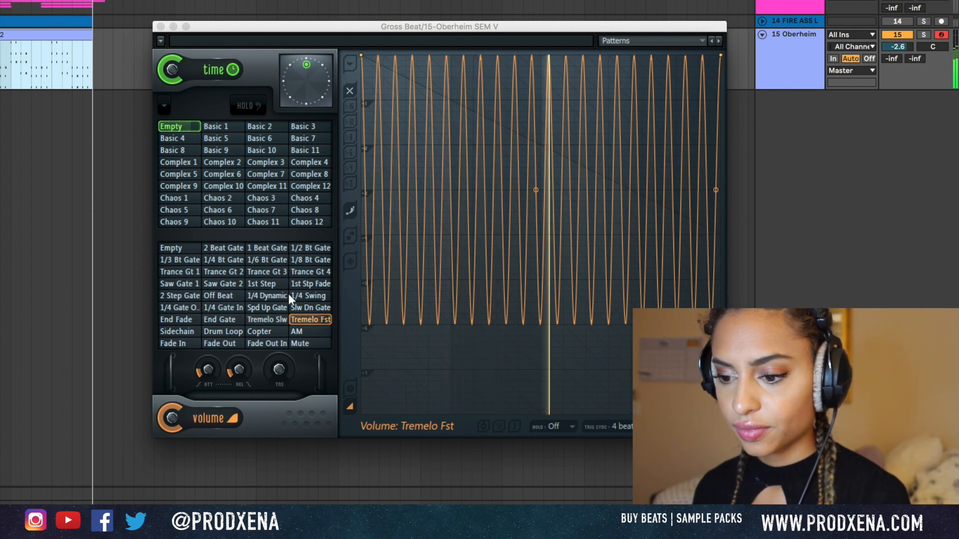
left_click(277, 273)
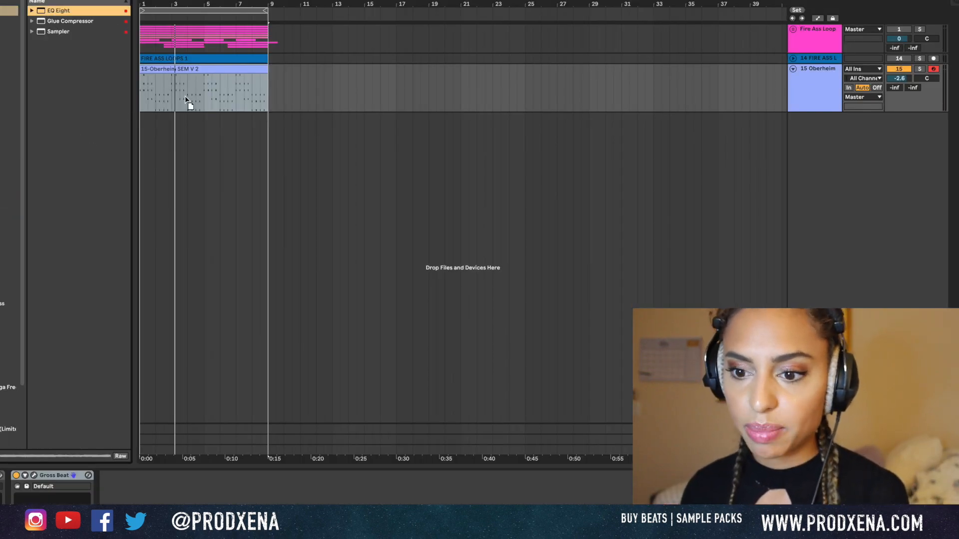
Add EQ Eight to the 15 Oberheim track, cut the lows with band 1, and dip band 3 to -6.57 dB at 1.14 kHz
left_click_drag(186, 100, 184, 98)
left_click(141, 537)
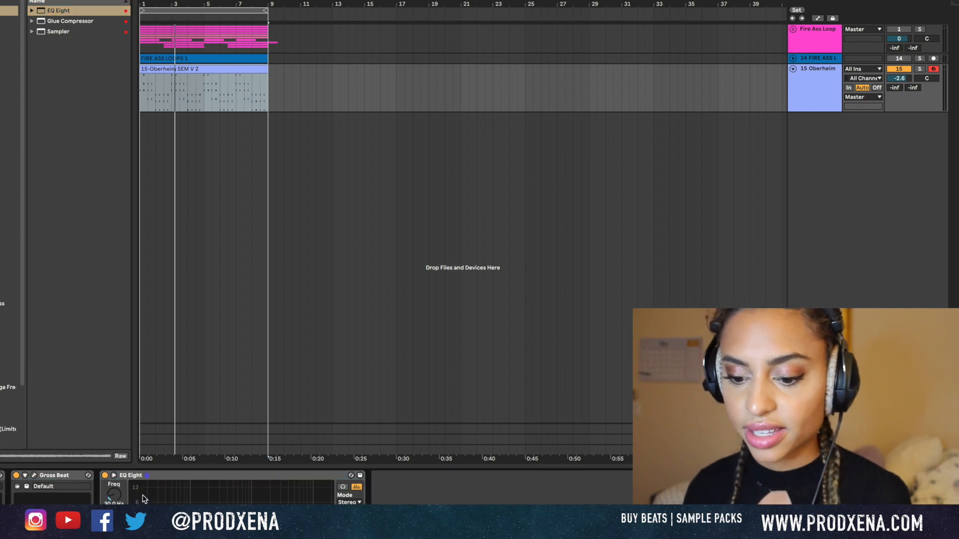
left_click_drag(224, 293, 386, 303)
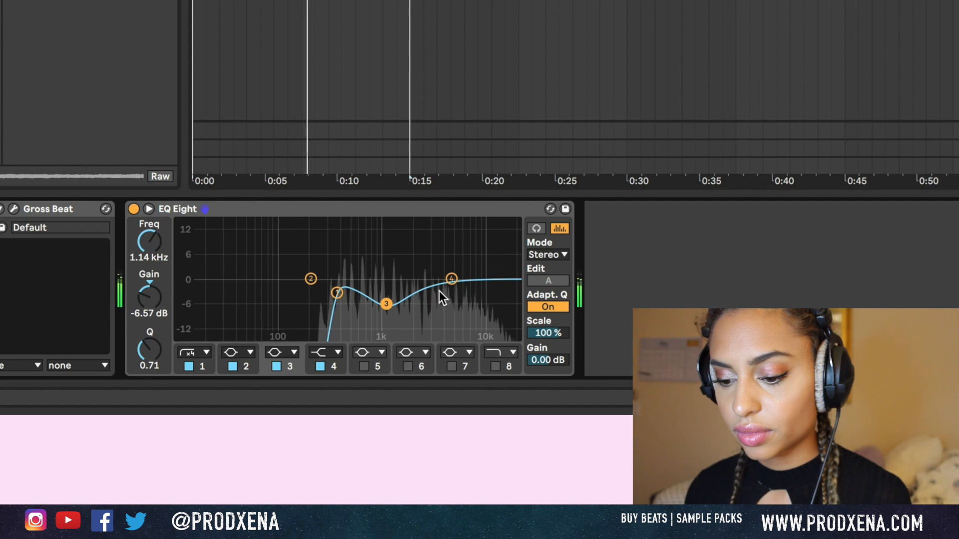
Lower band 4 of the Oberheim track's EQ Eight and insert a new MIDI track below 15 Oberheim
left_click_drag(451, 278, 448, 301)
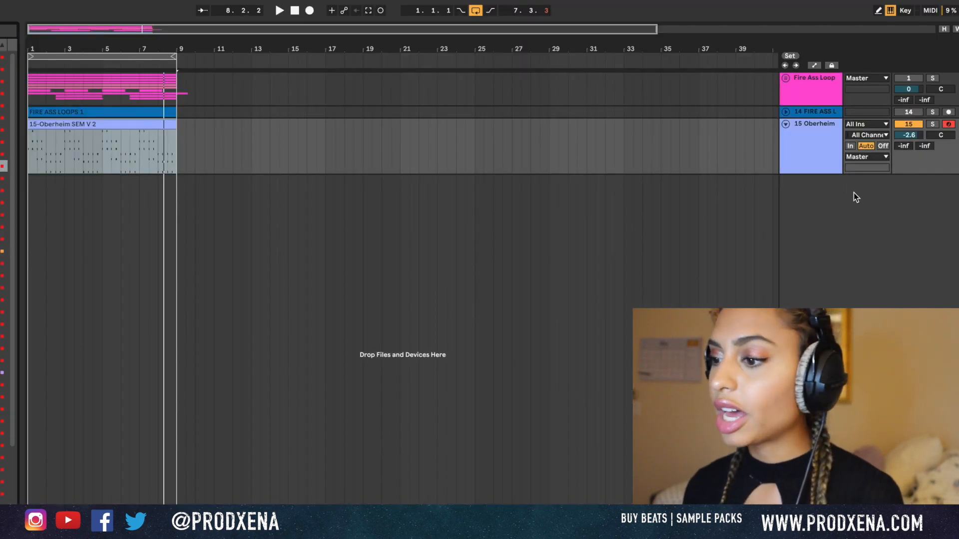
left_click(826, 156)
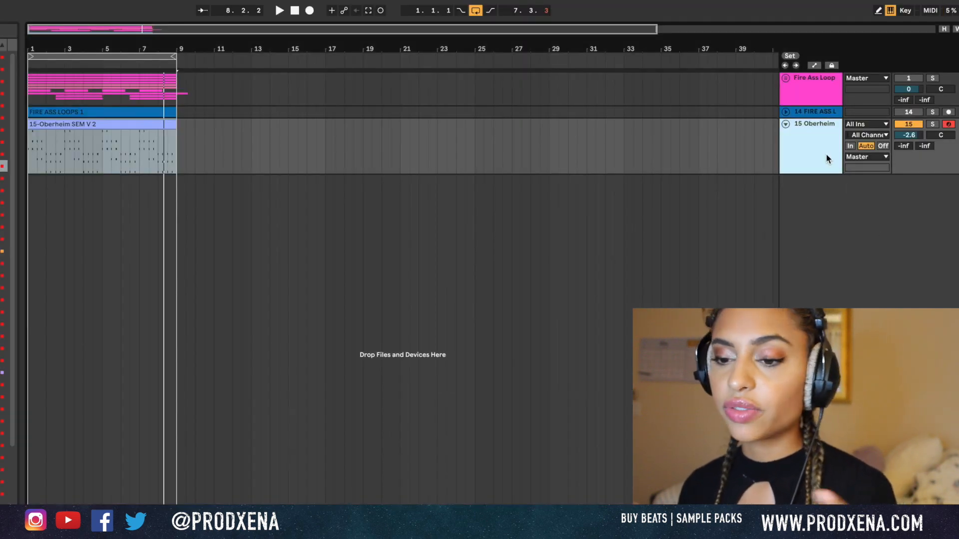
right_click(832, 258)
left_click(849, 274)
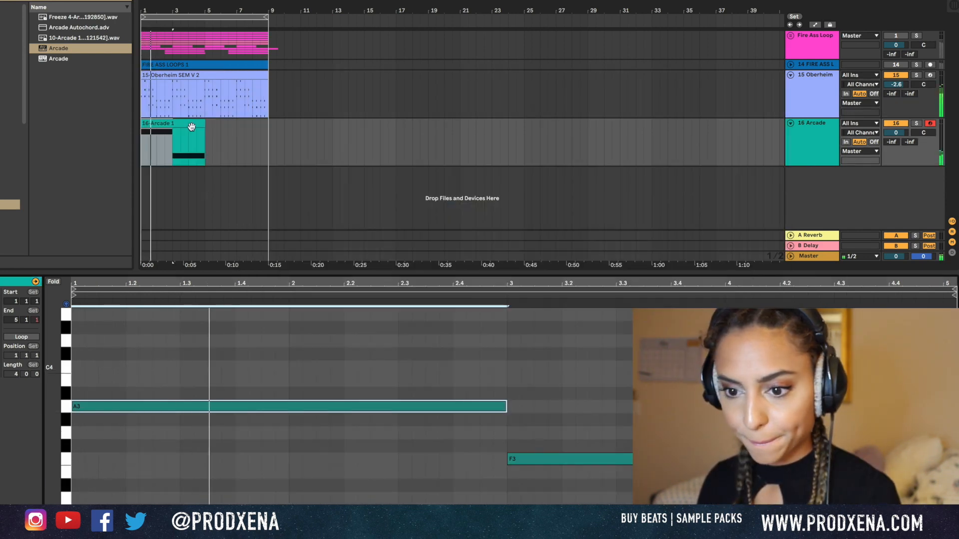
left_click(181, 124)
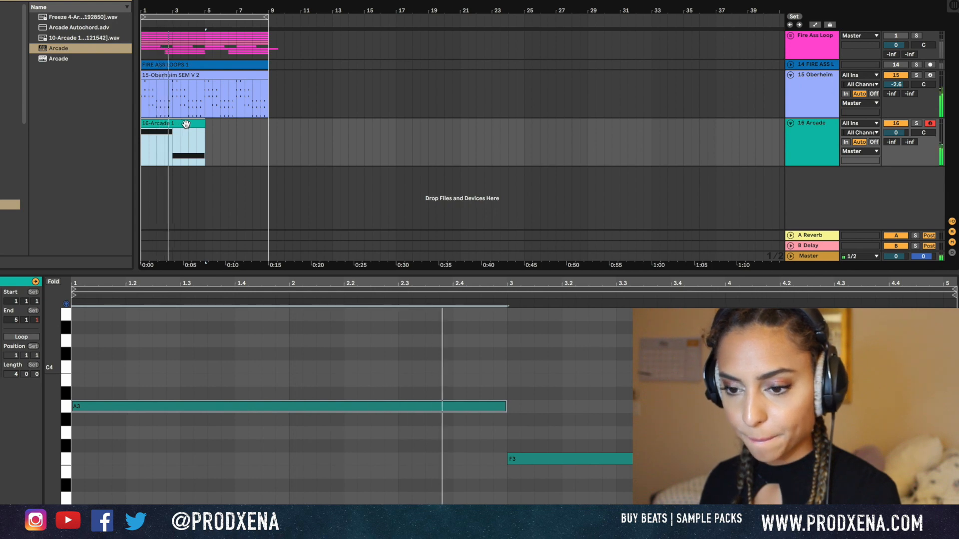
key("ctrl+d")
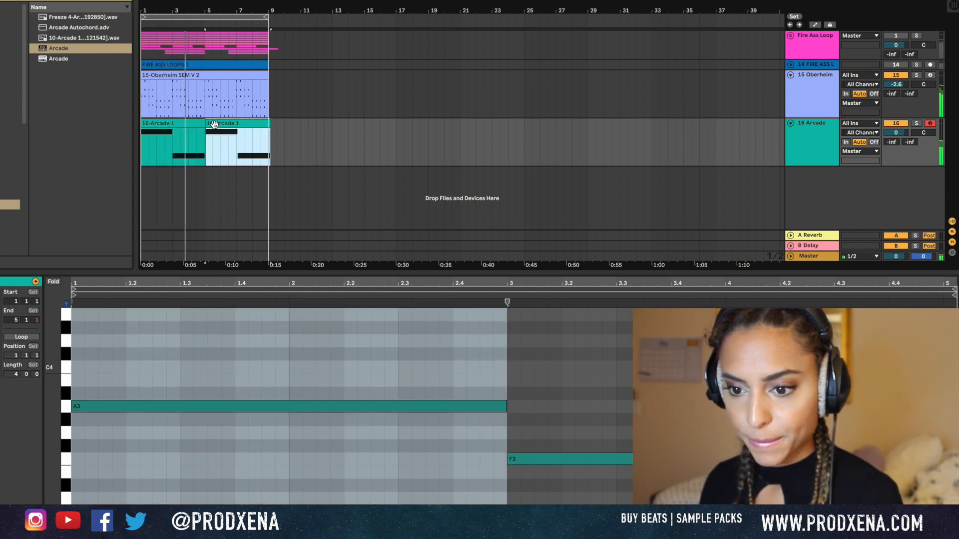
key("Delete")
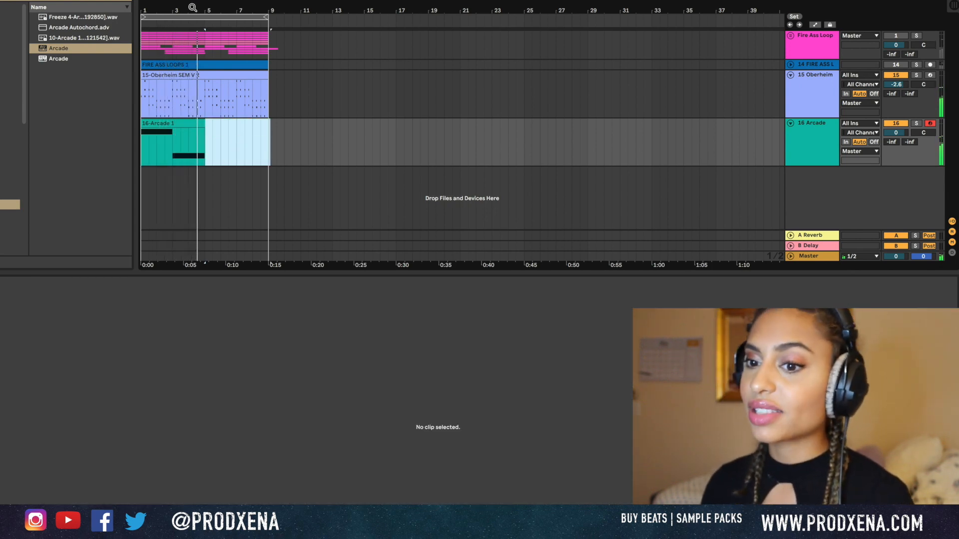
Trim the 16-Arcade 1 clip and its F3 note to end at bar 5, and duplicate the clip up to bar 9
left_click_drag(193, 7, 193, 8)
left_click(294, 124)
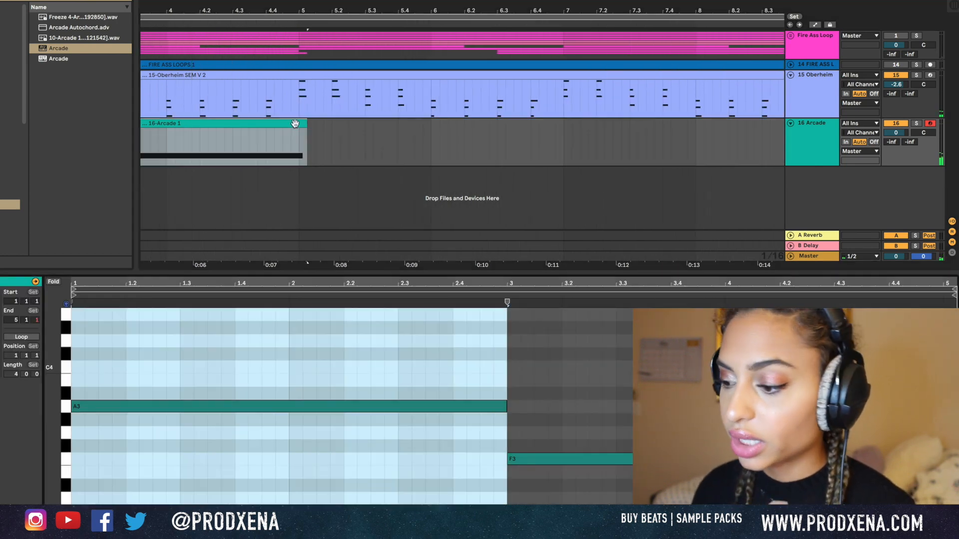
left_click_drag(951, 459, 945, 459)
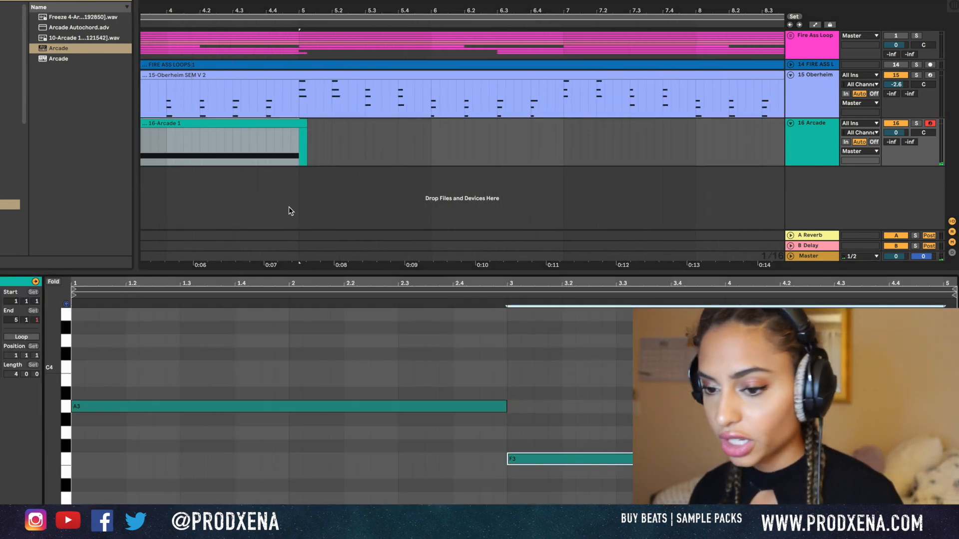
left_click(274, 127)
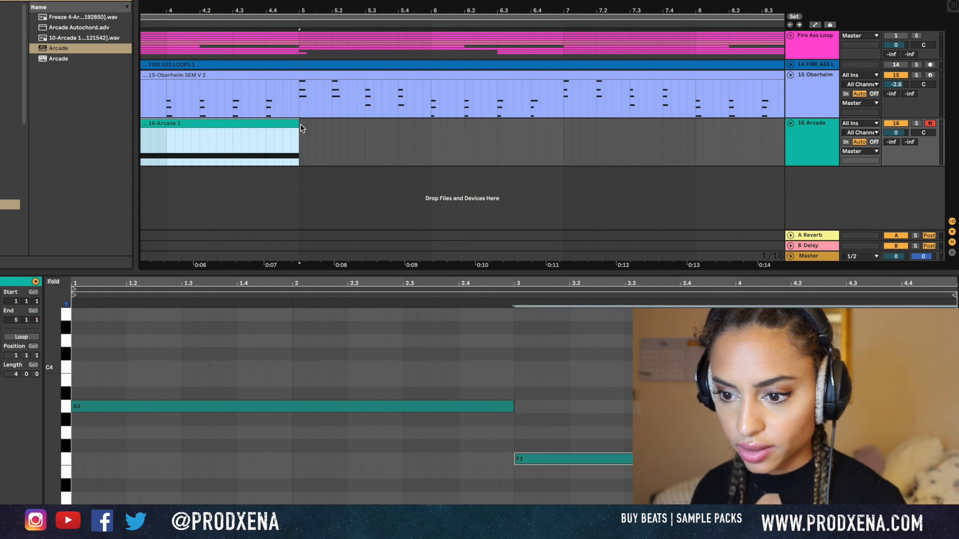
key("ctrl+d")
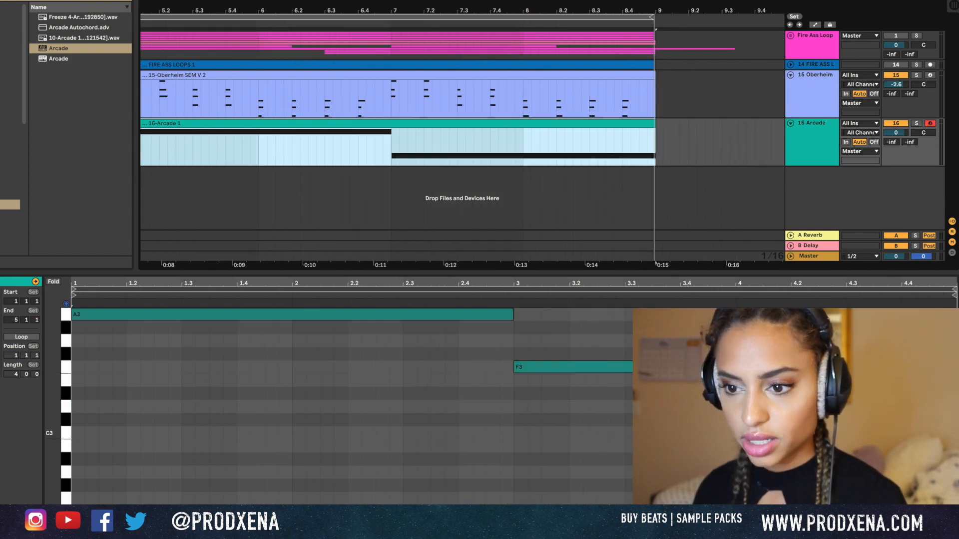
scroll(769, 235, "down", 10)
key("ctrl+alt+l")
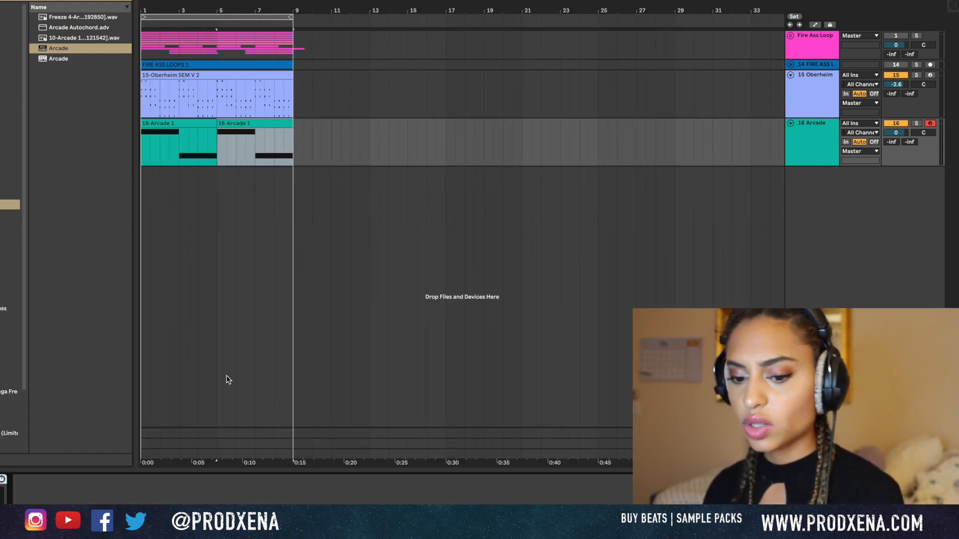
Open the Arcade instrument's 2051 AD kit controls and raise the Unending and Wormhole sliders
key("super+alt+p")
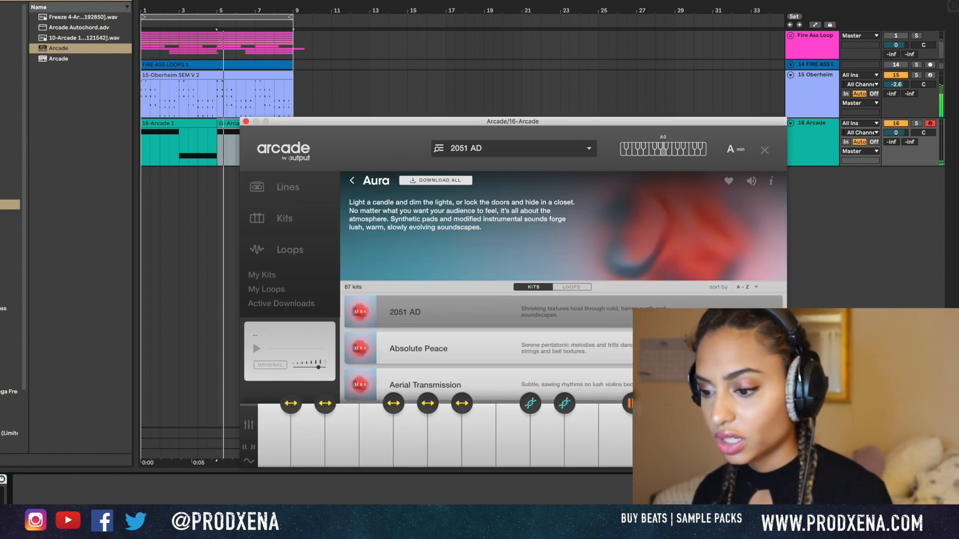
left_click(765, 150)
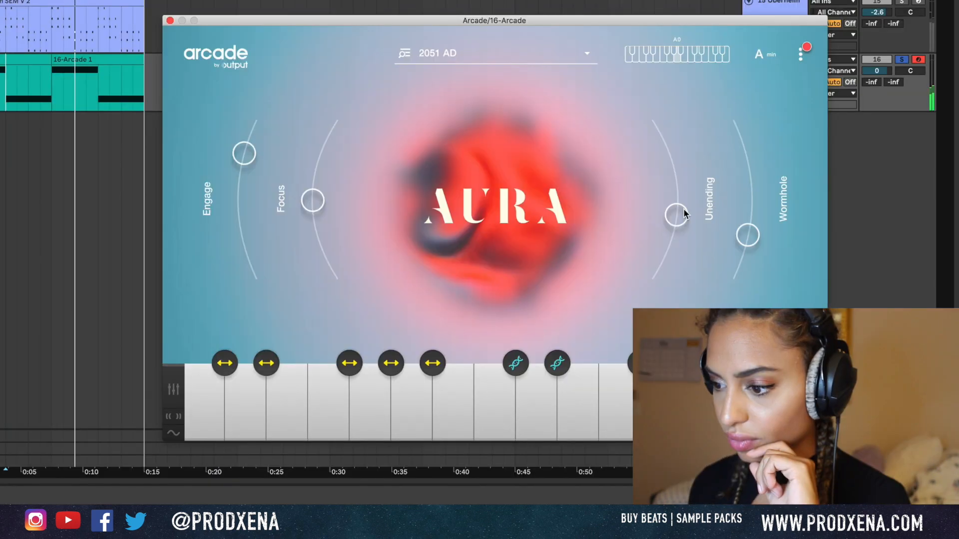
left_click_drag(683, 210, 677, 104)
left_click_drag(749, 233, 729, 195)
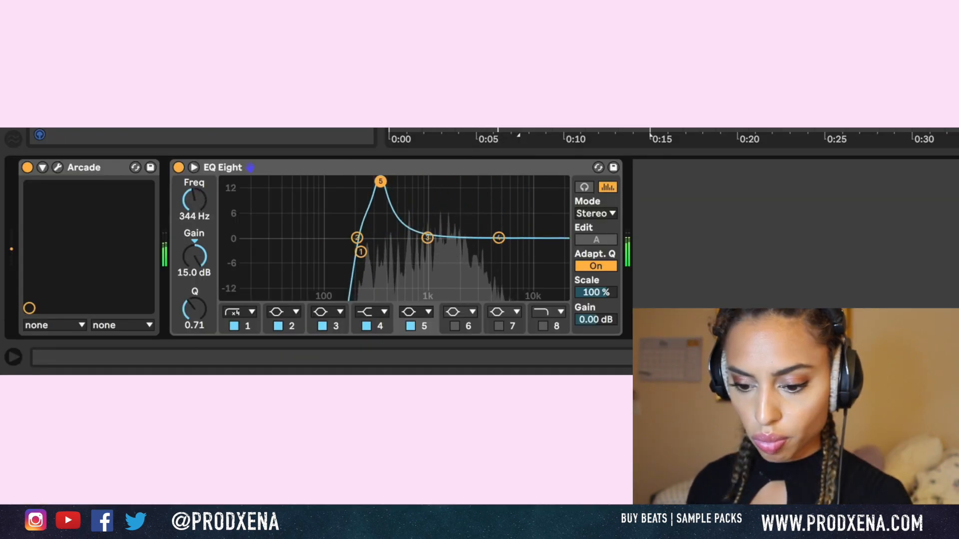
Narrow band 5 of the Arcade track's EQ Eight to a Q of 2.39 and sweep its 15 dB boost across the mids
left_click_drag(381, 181, 446, 183)
left_click_drag(190, 313, 278, 274)
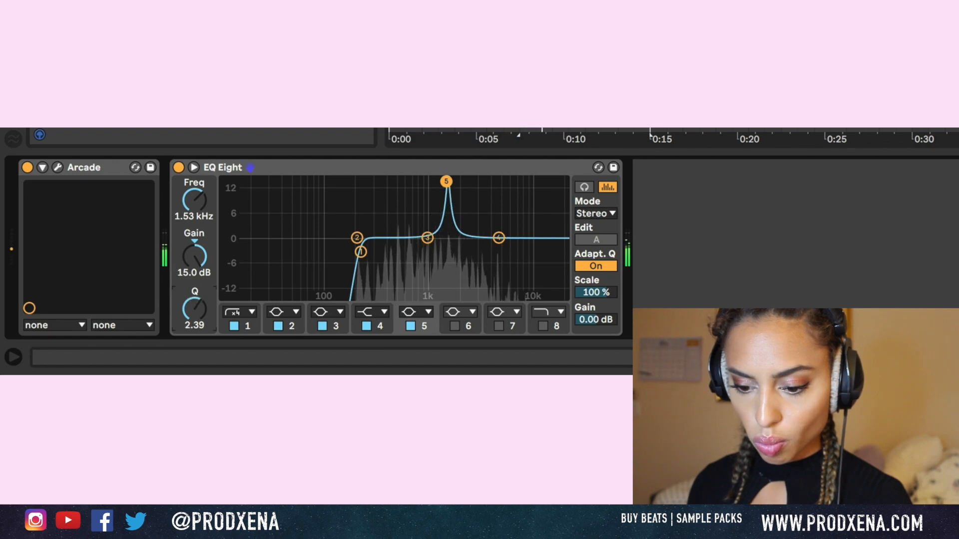
left_click_drag(447, 181, 411, 182)
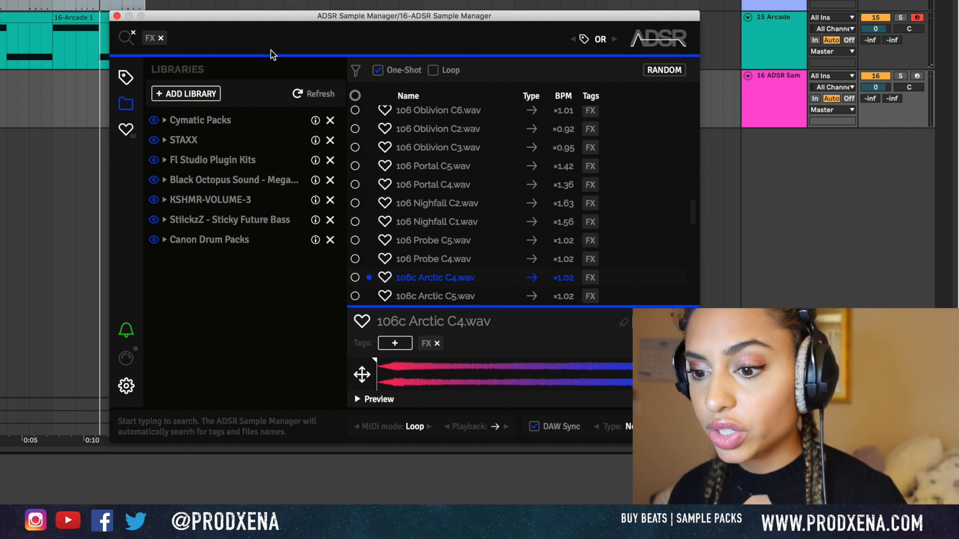
Audition FX-tagged one-shots such as FX_Scratch.wav and LexLugerFX.wav in the ADSR Sample Manager, and pick FX_Wind Chimes.wav
scroll(474, 199, "down", 5)
scroll(475, 199, "down", 10)
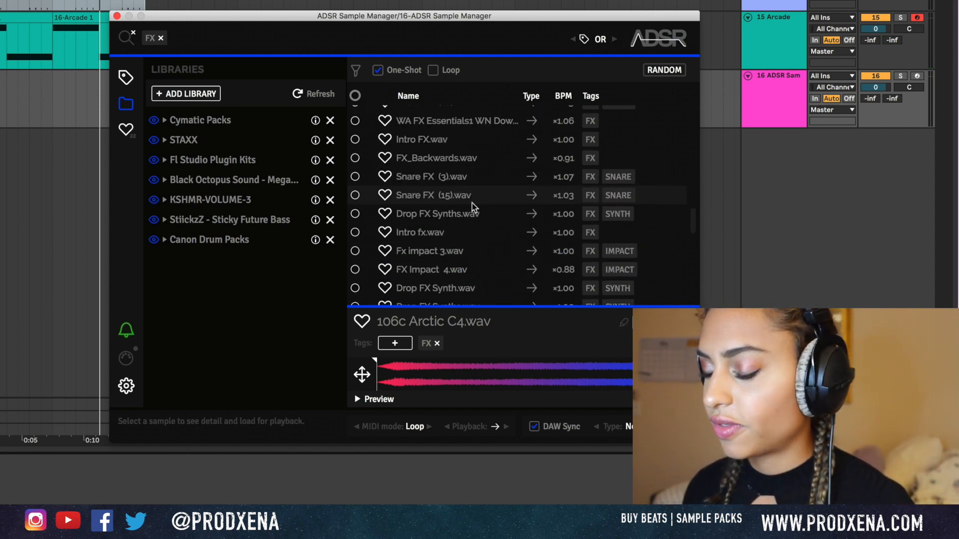
left_click(472, 199)
left_click(460, 220)
scroll(459, 222, "down", 6)
left_click(460, 221)
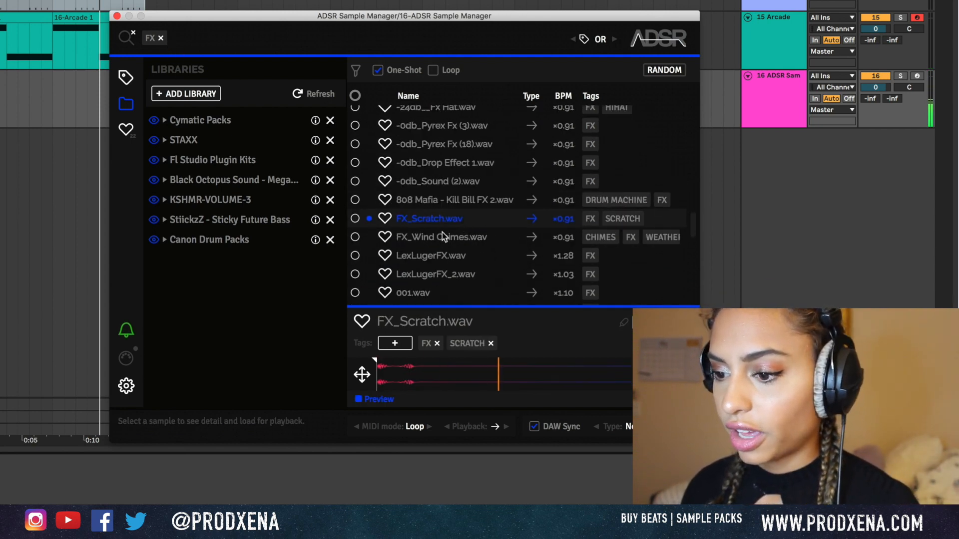
left_click(442, 236)
left_click(435, 255)
scroll(434, 255, "down", 5)
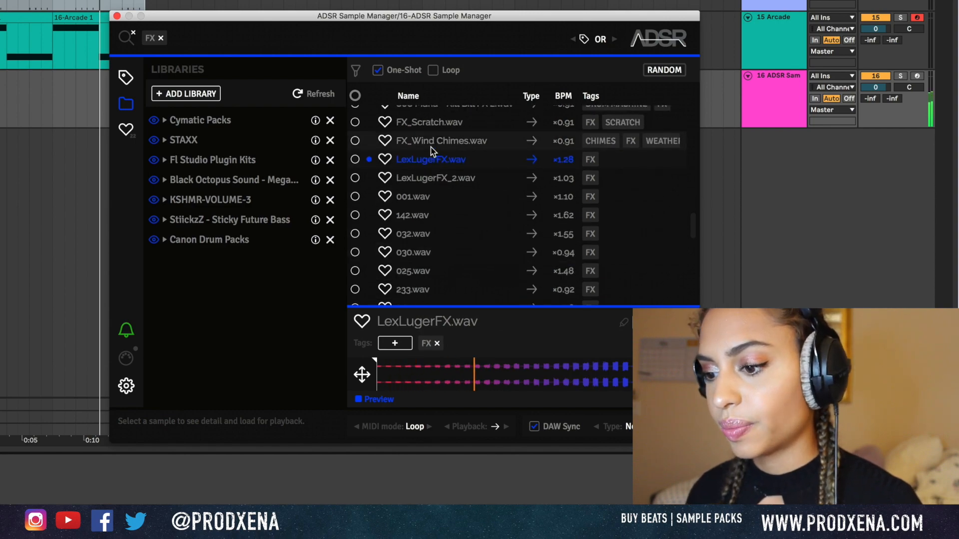
left_click(431, 145)
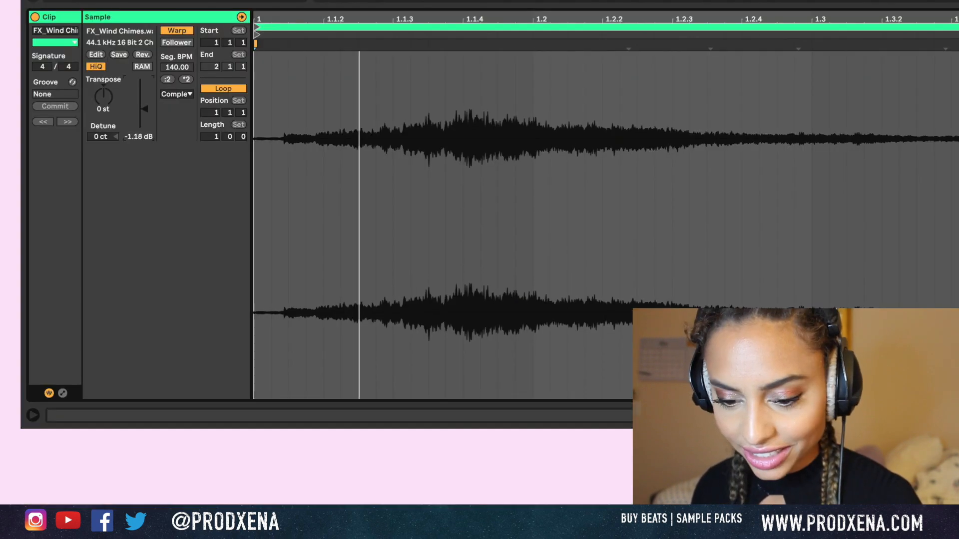
Lower the FX_Wind Chimes clip's gain, and add and adjust an audio effect on its track
left_click_drag(142, 85, 145, 119)
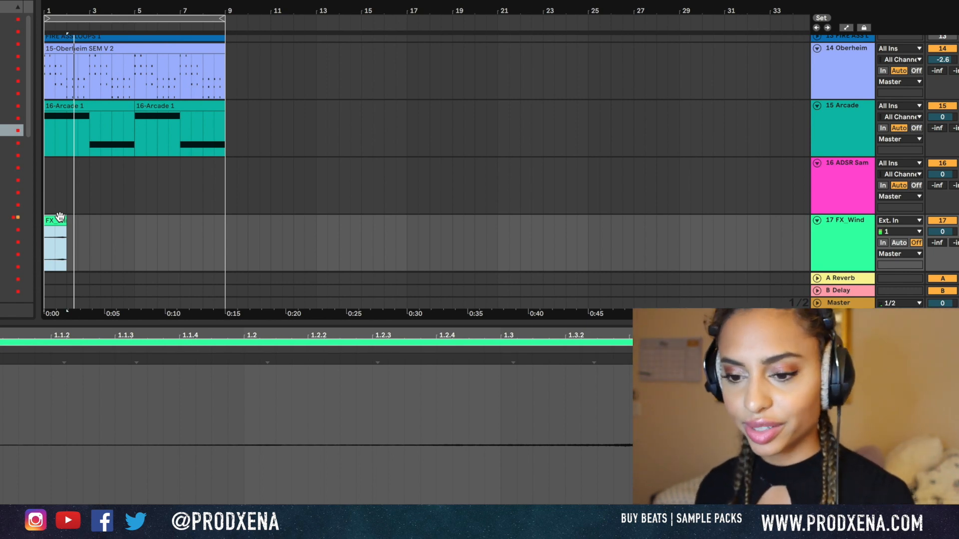
left_click(842, 211)
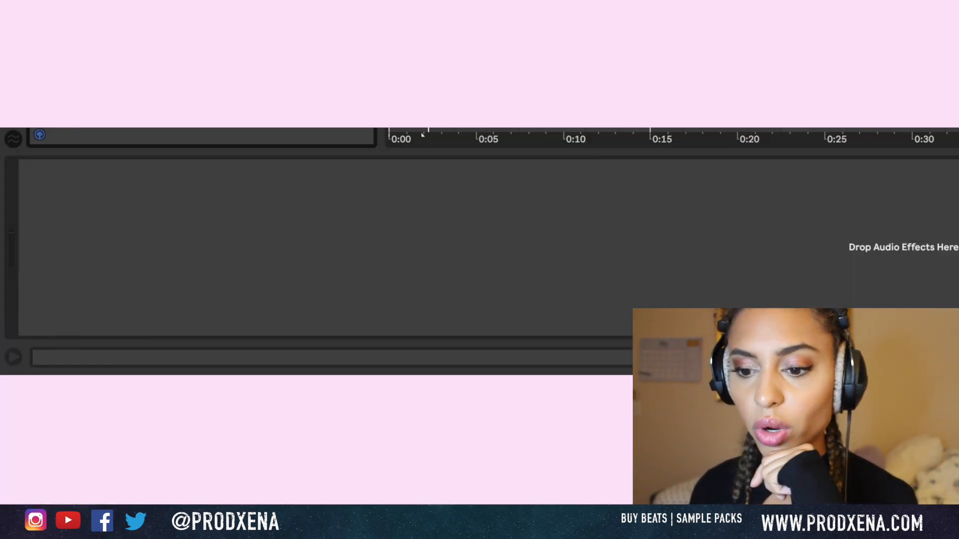
key("Return")
left_click_drag(289, 308, 289, 259)
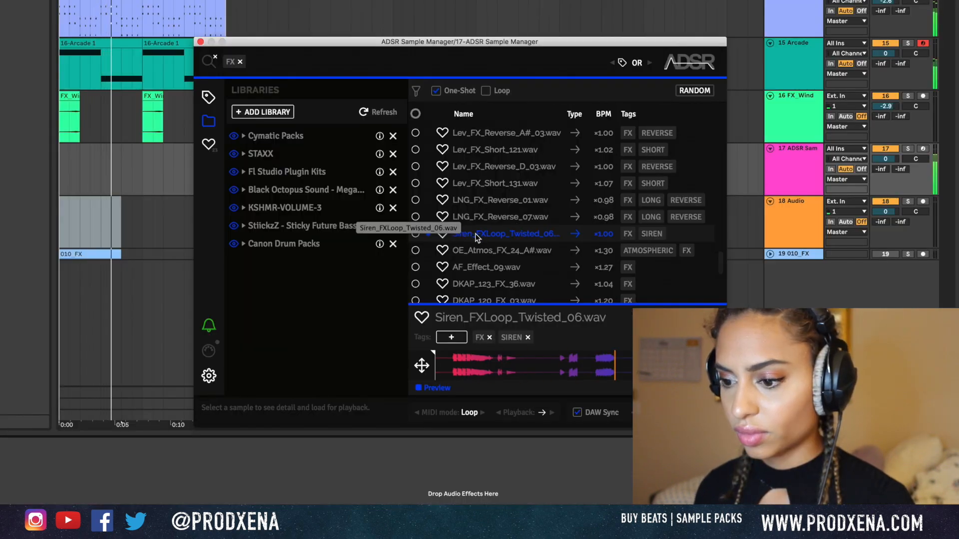
Audition LNG_FX_Reverse_01.wav and Siren_FXLoop_Twisted_06.wav, and place the siren loop on a new track at bar 1
left_click(474, 218)
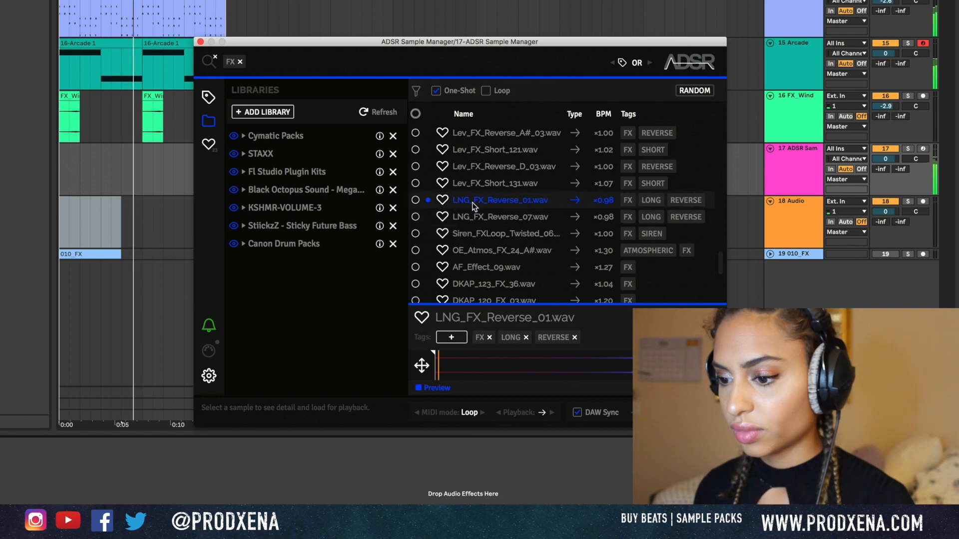
left_click(475, 239)
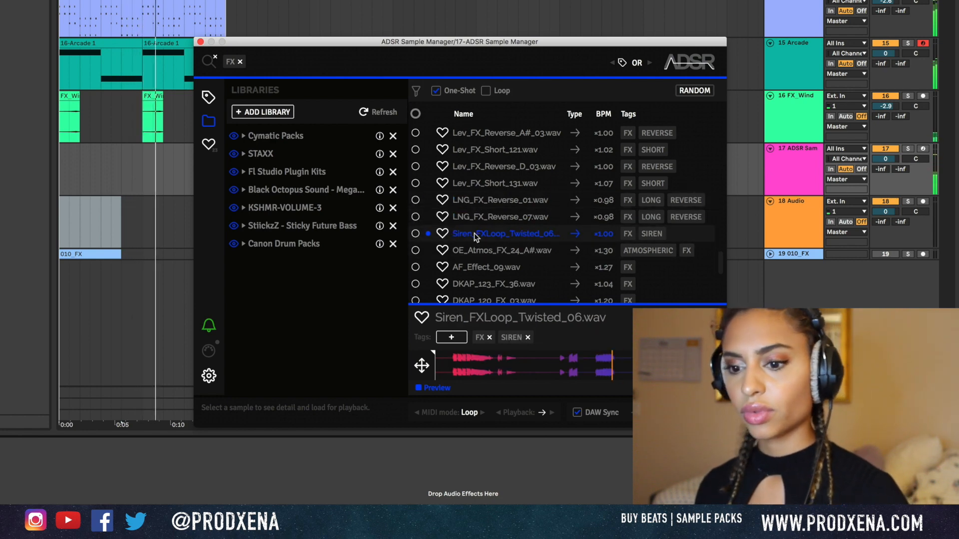
left_click_drag(476, 244, 62, 284)
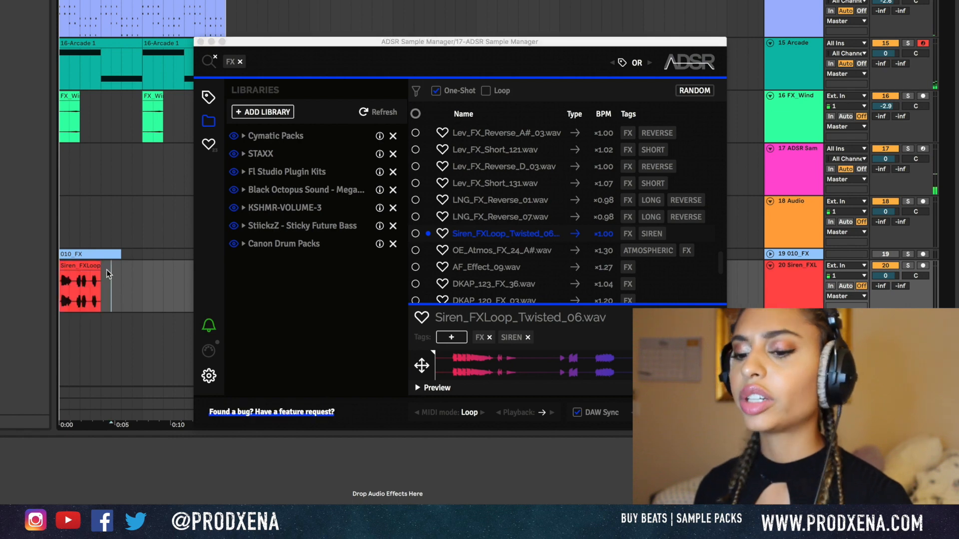
left_click(201, 41)
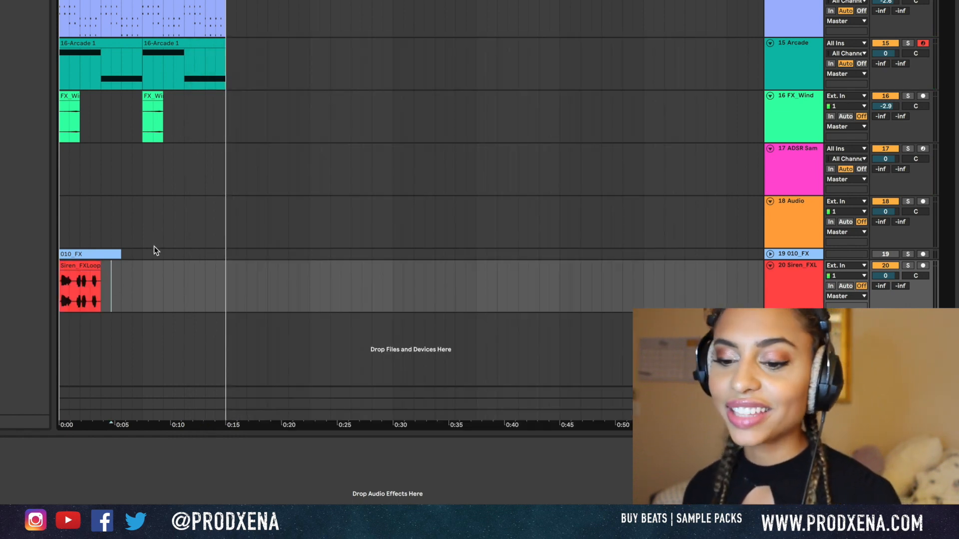
Play the siren clip with the beat and move its track directly below 16 FX_Wind
left_click(81, 264)
double_click(82, 265)
key("space")
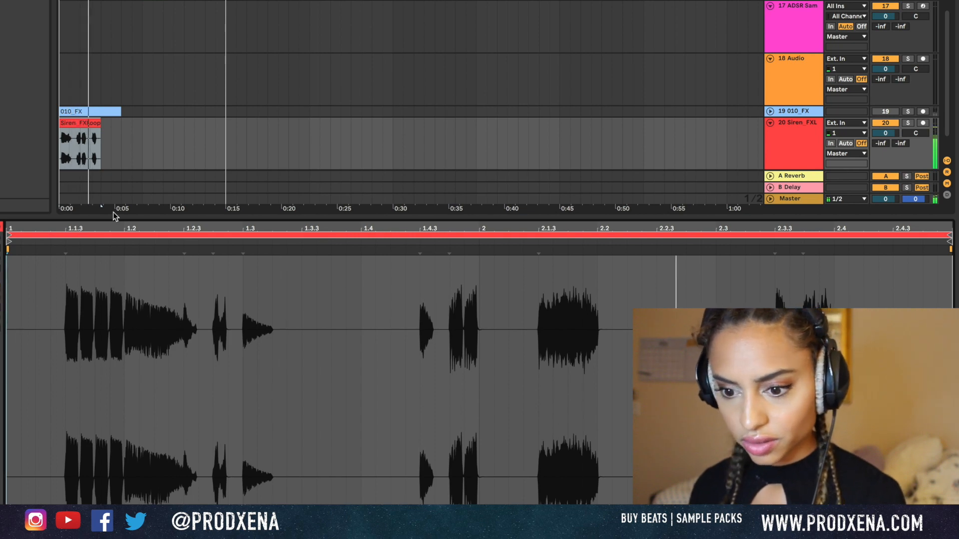
left_click_drag(114, 213, 113, 418)
left_click(786, 281)
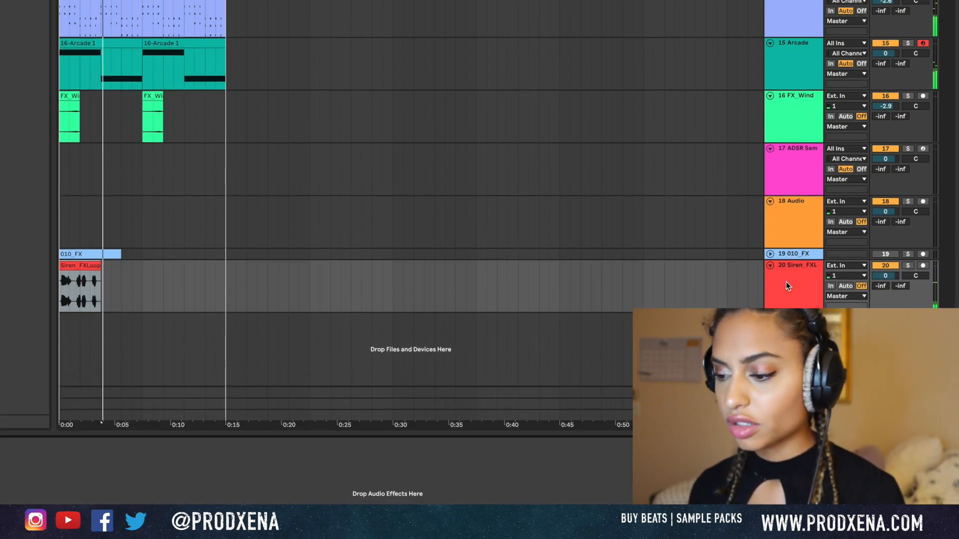
left_click_drag(815, 286, 802, 145)
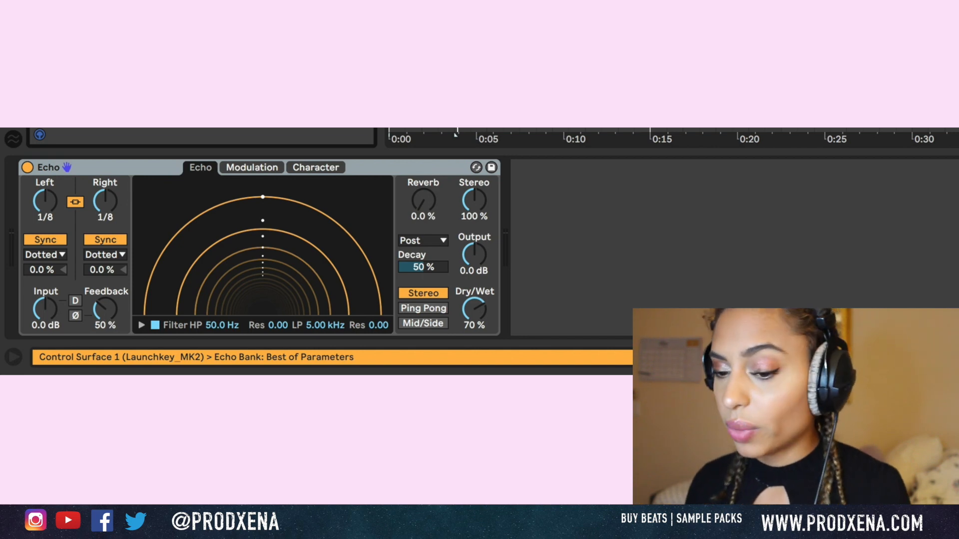
Set the siren track's Echo to Ping Pong with 49 % reverb, and reduce its Dry/Wet
left_click_drag(474, 309, 474, 314)
left_click(441, 309)
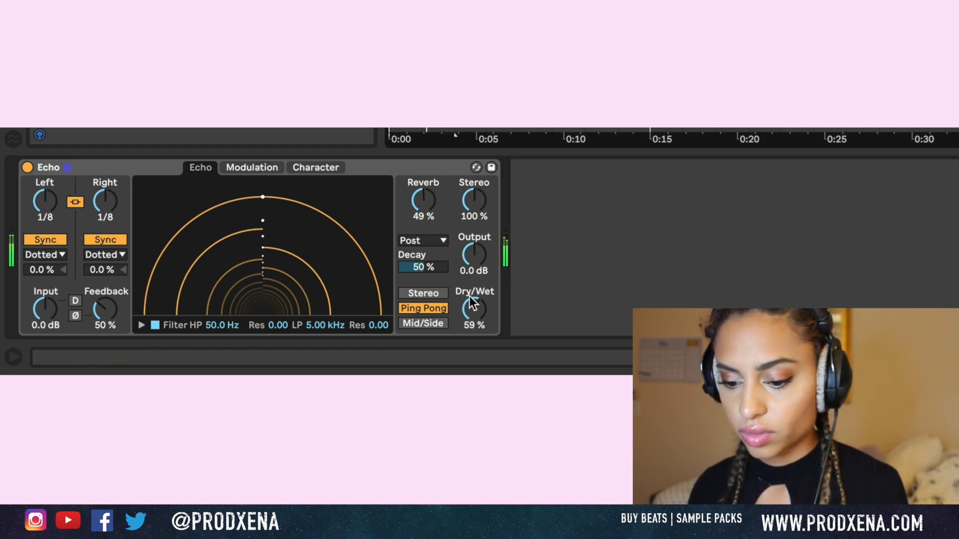
left_click_drag(473, 305, 473, 312)
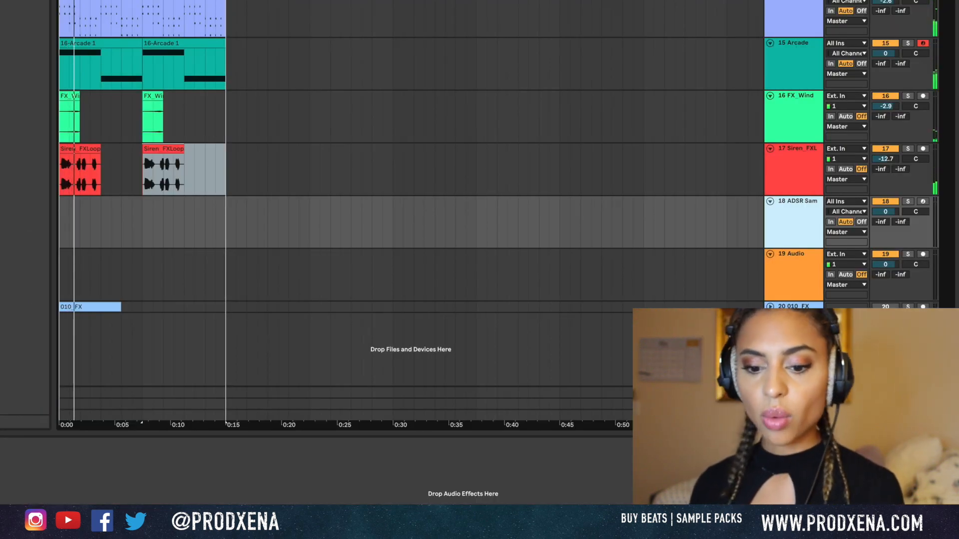
Add the Crunk bell clip on track 18 and repeat it every two bars across the loop
key("super+alt+p")
left_click(242, 61)
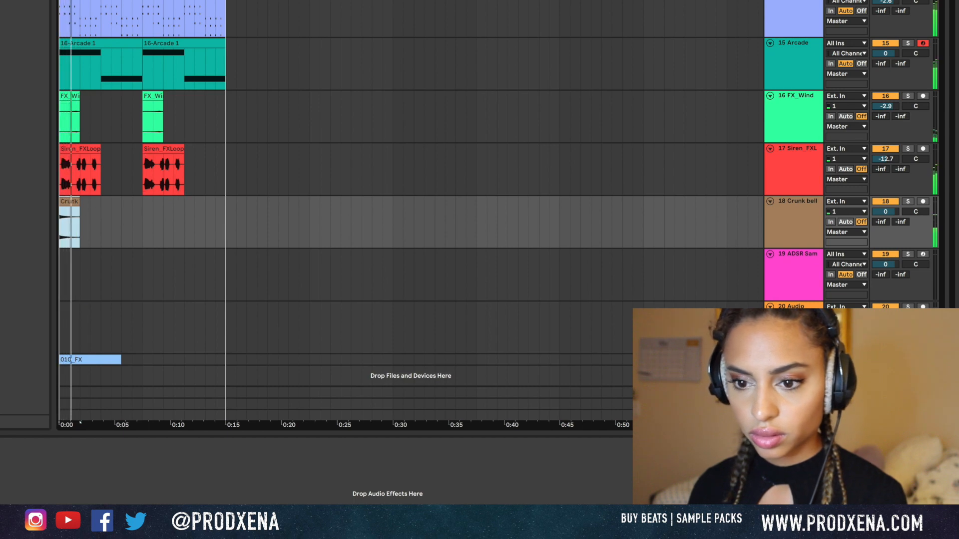
left_click_drag(101, 206, 27, 205)
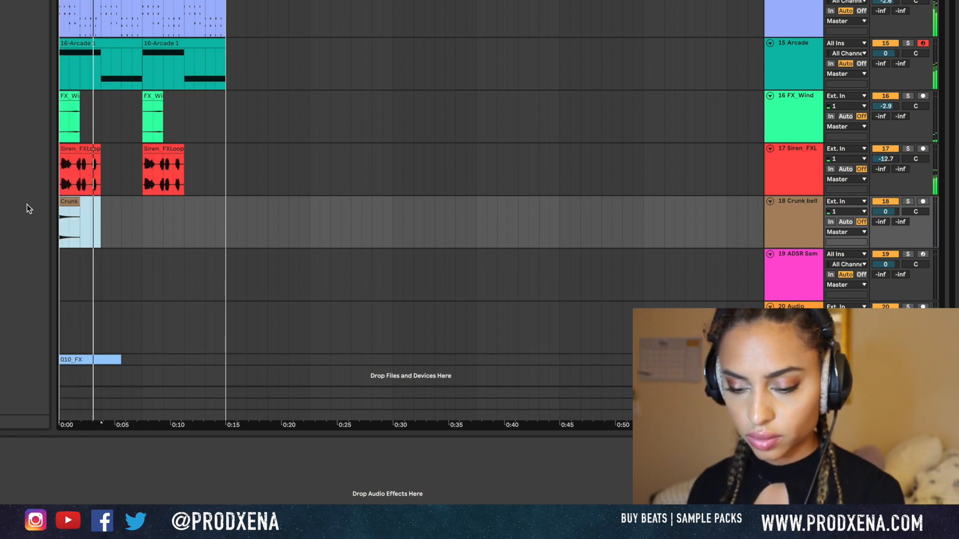
key("ctrl+d")
left_click(117, 200)
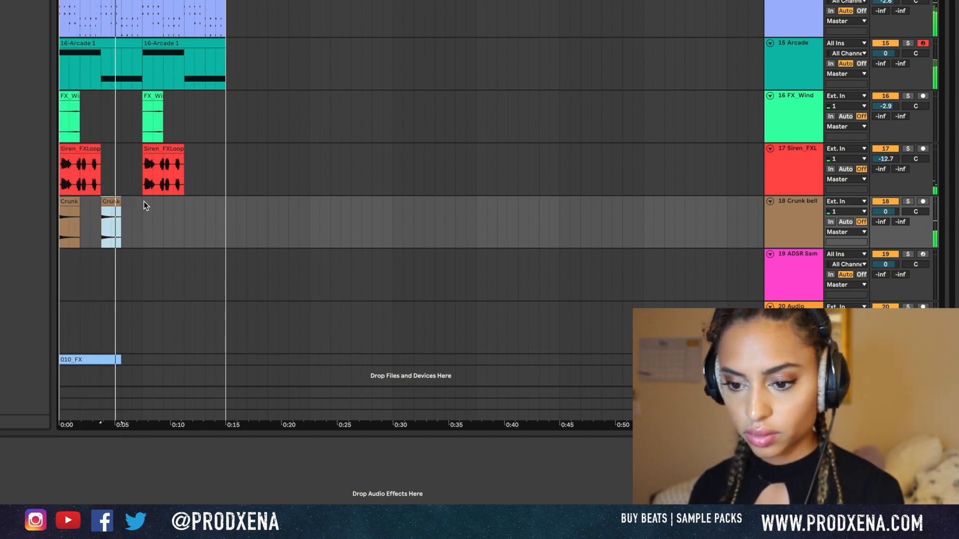
left_click_drag(143, 202, 40, 201)
key("ctrl+d")
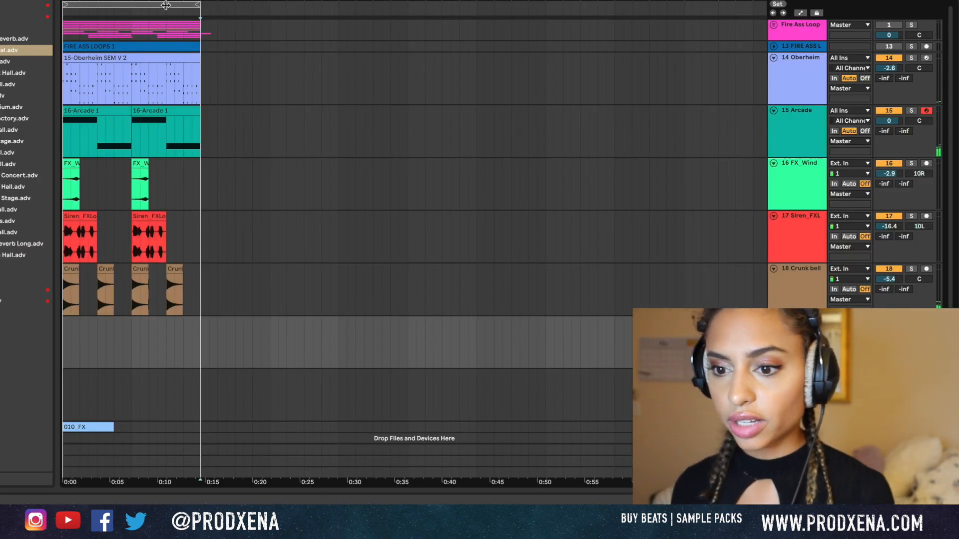
Export the looped section from the Master as a 24-bit, 44100 Hz WAV into the Xena Loops folder
left_click(166, 5)
key("super+shift+r")
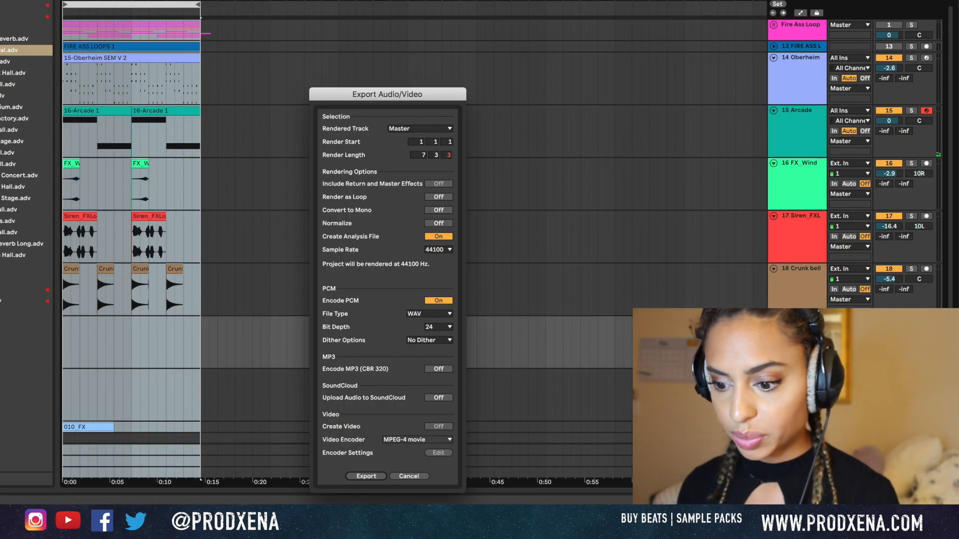
left_click(376, 475)
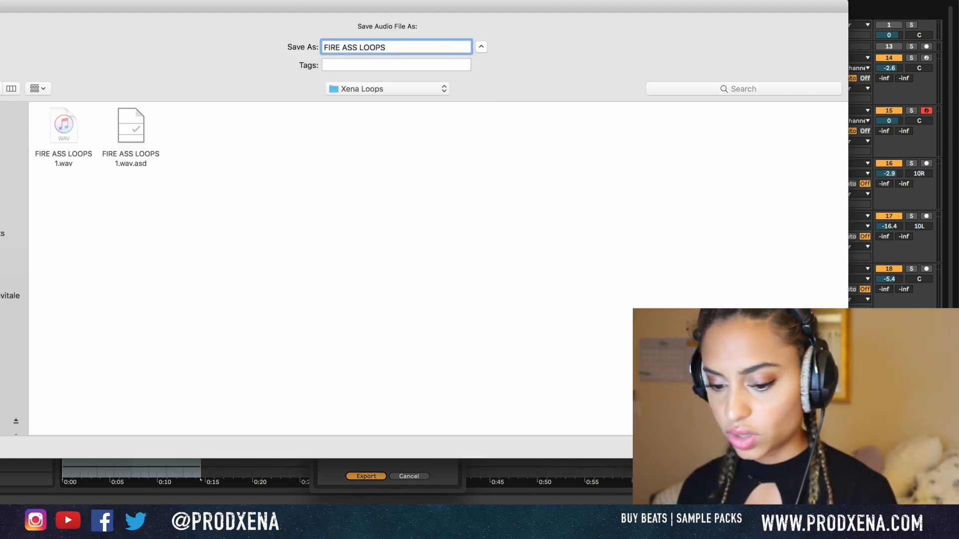
key("Return")
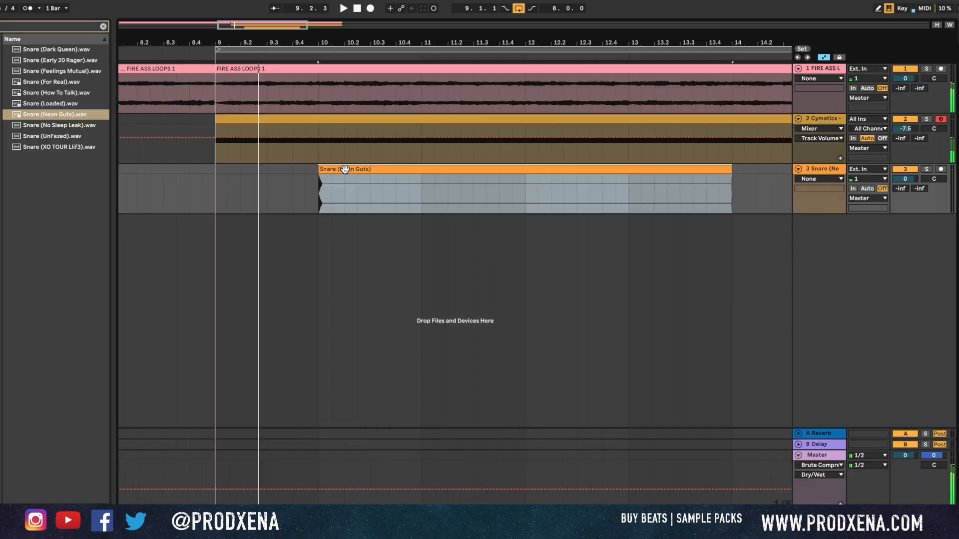
Move the Snare (Neon Guts) clip to 9.3 and repeat its one-bar pattern through to bar 17
left_click_drag(360, 180, 209, 172)
left_click(215, 184)
key("space")
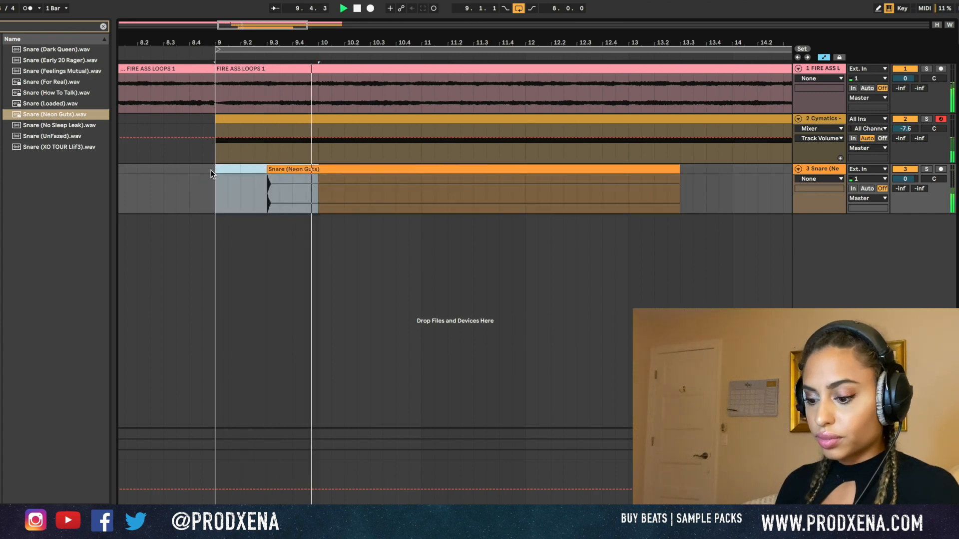
key("ctrl+d")
key("ctrl+d")
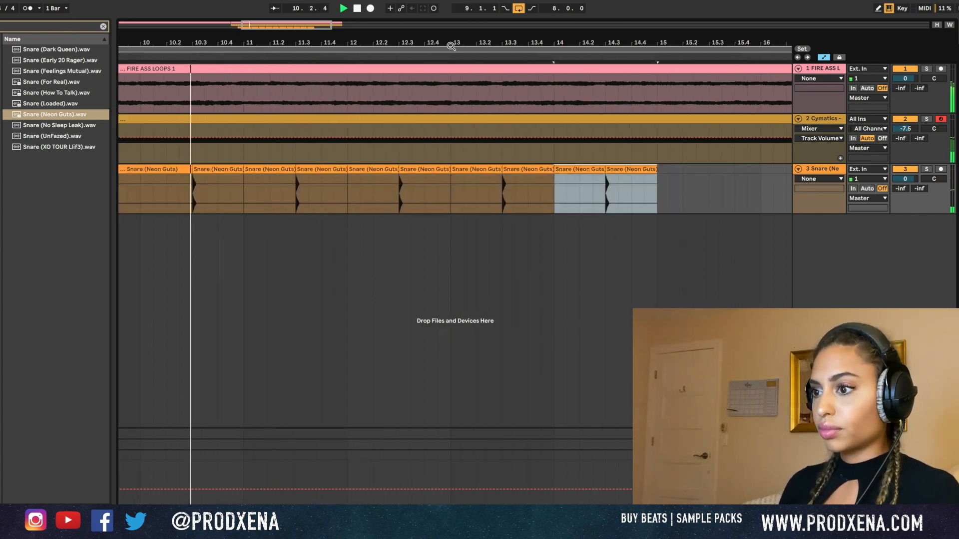
key("minus")
key("minus")
key("minus")
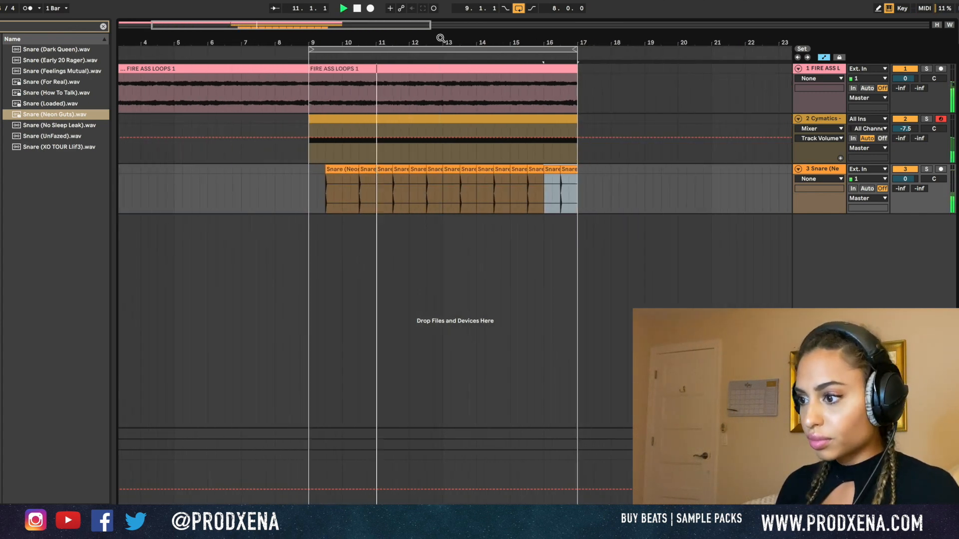
Place Snare (UnFazed).wav on the snare track at 9.3 and play the beat from bar 9
left_click_drag(50, 136, 324, 188)
left_click(304, 173)
key("space")
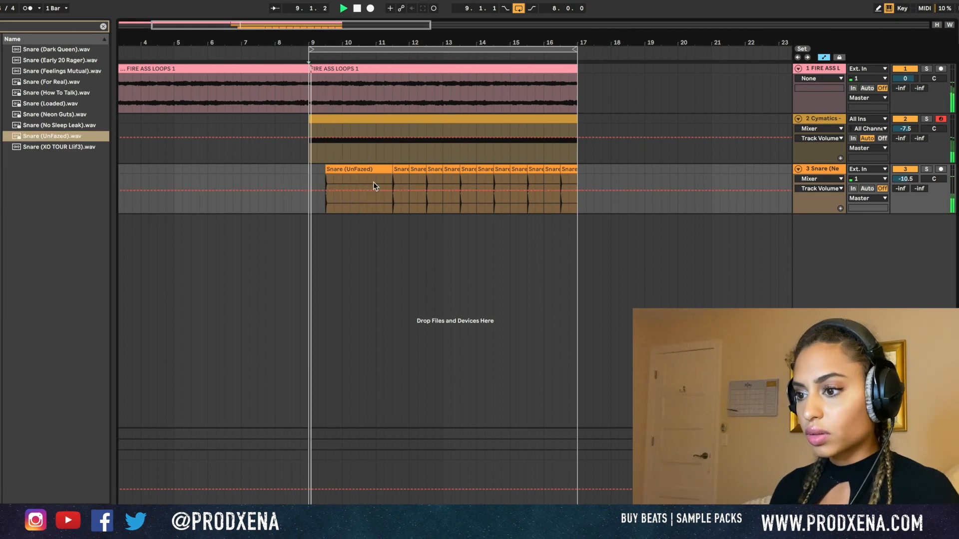
Repeat the one-bar Snare (UnFazed) pattern from bar 9 through to bar 17
left_click_drag(391, 173, 310, 170)
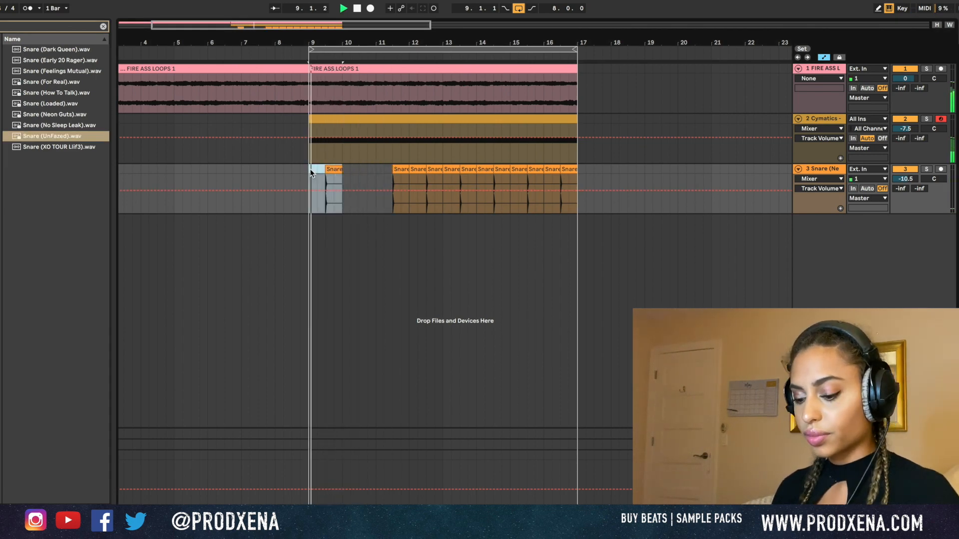
key("ctrl+d")
key("ctrl+d")
key("ctrl+d")
key("ctrl+d")
key("ctrl+d")
key("ctrl+d")
key("ctrl+d")
Place Snare (No Sleep Leak).wav on a new track below the snares and play the beat from bar 9
left_click_drag(56, 125, 364, 262)
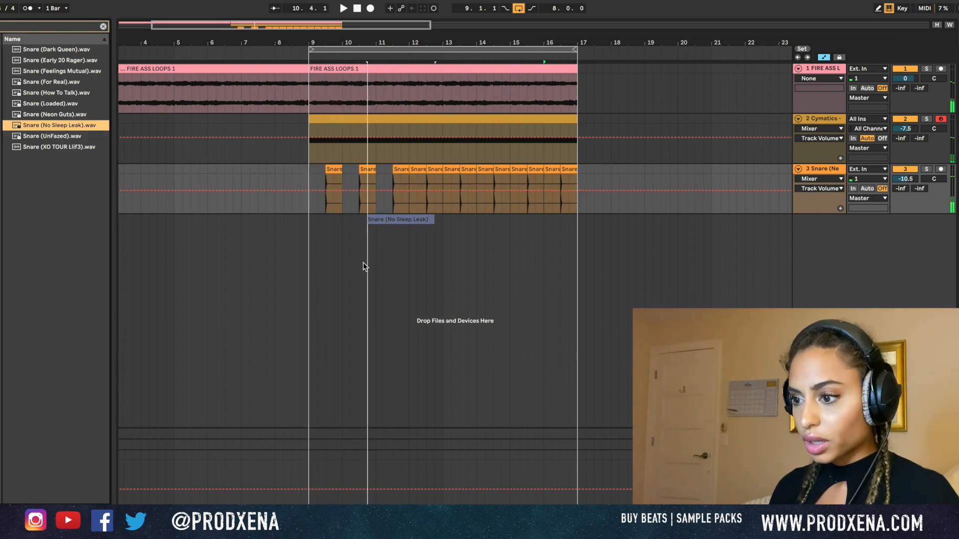
key("space")
left_click(309, 237)
key("space")
Shift the Snare (No Sleep Leak) clip so it hits just before the main snare at 12.3
left_click_drag(355, 42, 420, 101)
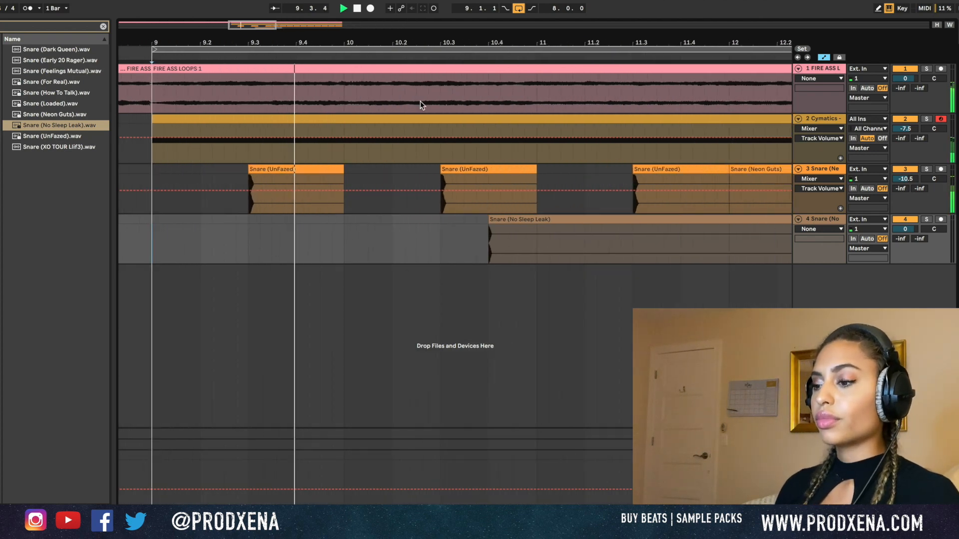
scroll(520, 221, "right", 2)
left_click_drag(527, 221, 693, 230)
scroll(694, 231, "right", 5)
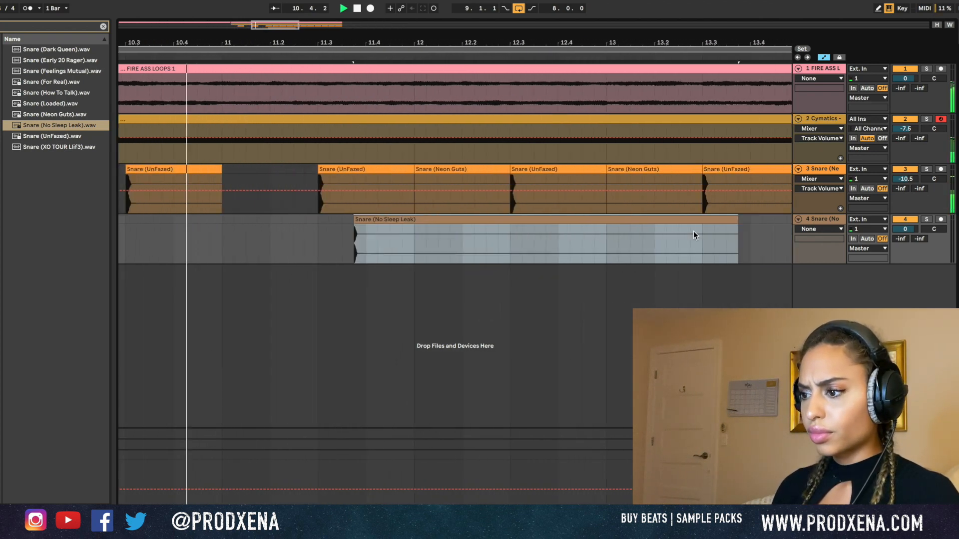
left_click_drag(473, 222, 609, 225)
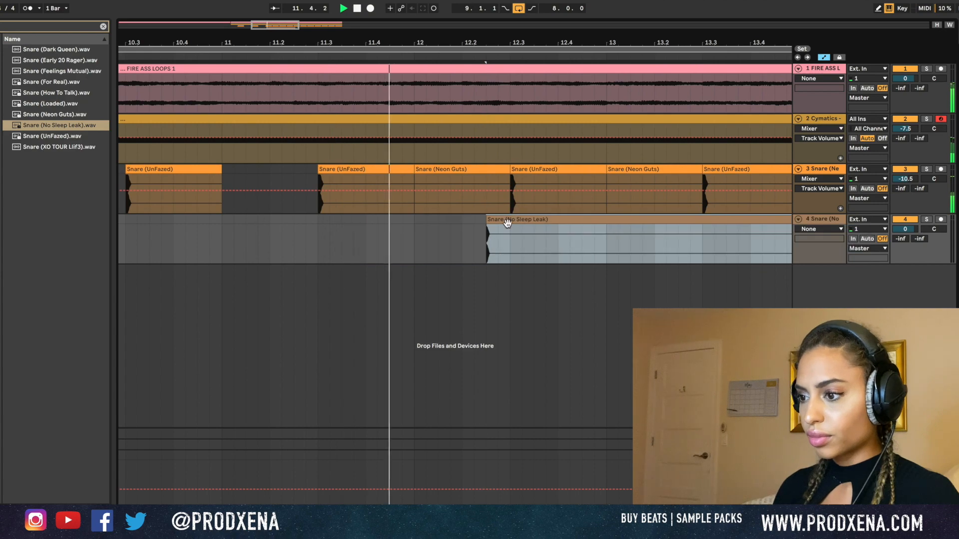
scroll(505, 222, "right", 2)
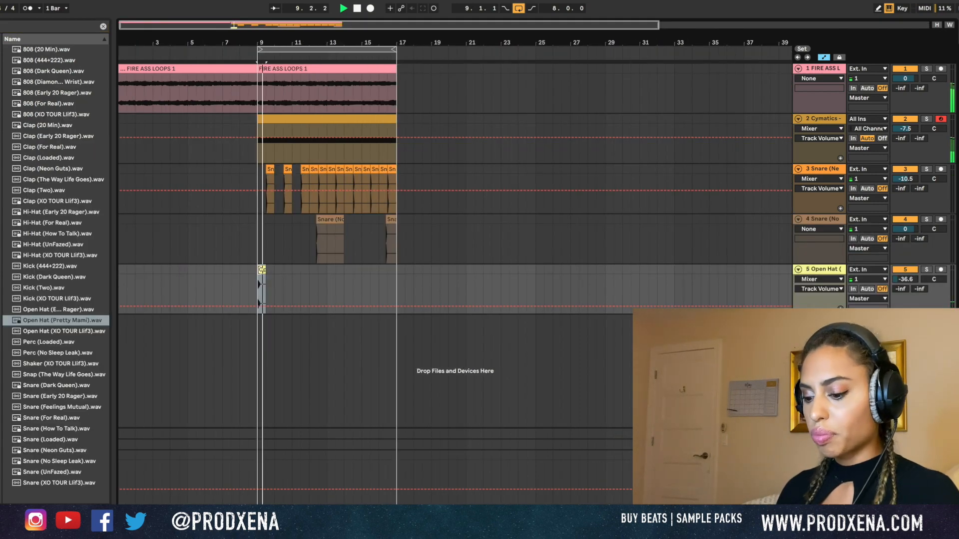
Repeat the Open Hat (Pretty Mami) clip every half bar from bar 9 to bar 17 and play it back
key("super+d")
key("super+d")
key("super+d")
left_click(260, 270)
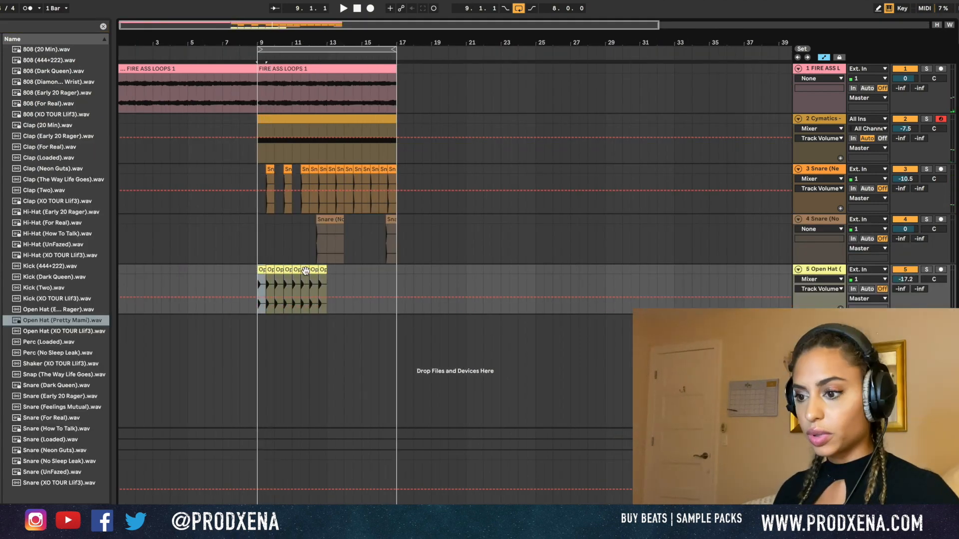
left_click(323, 269, "shift")
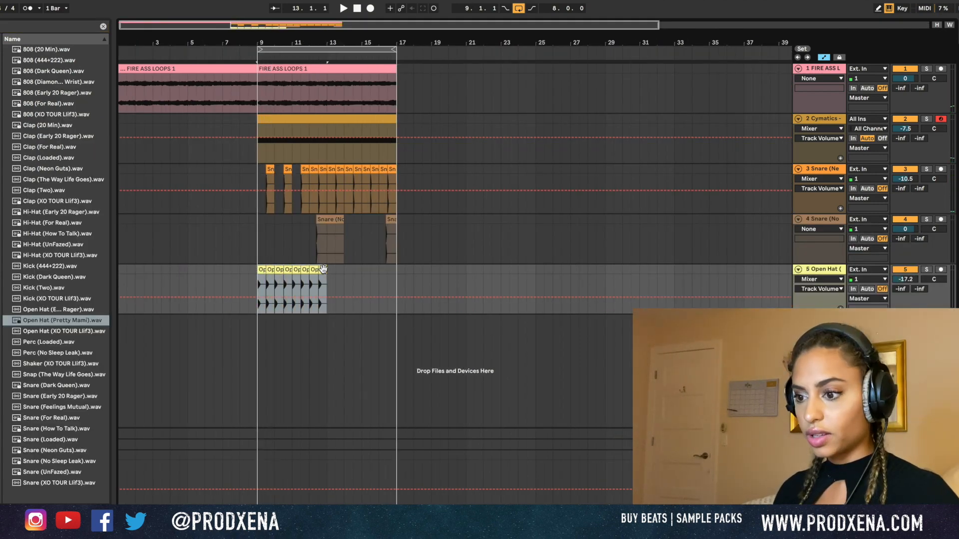
key("super+d")
key("space")
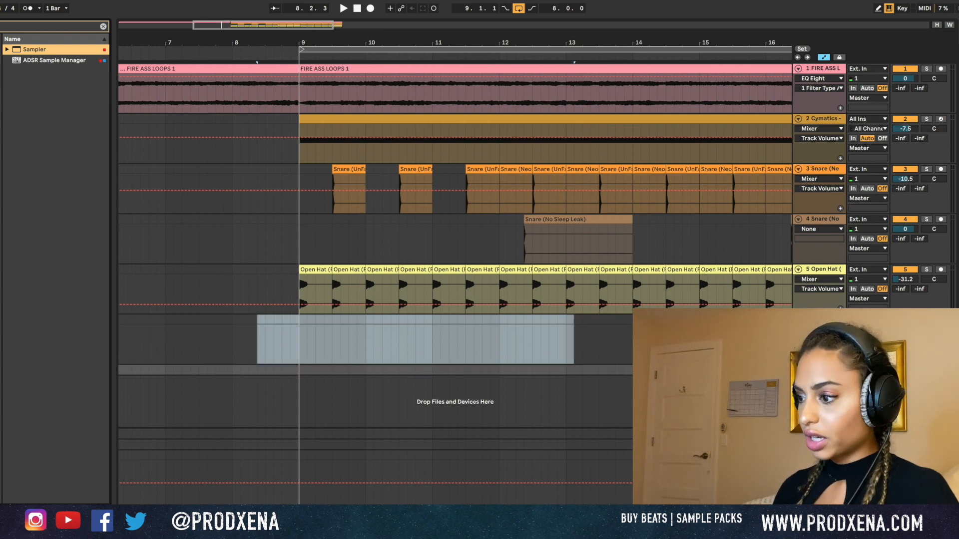
Audition 808 (Vintage Trap).wav and ATL808.wav, and load ATL808.wav into the Sampler on track 6
left_click(819, 319)
key("Delete")
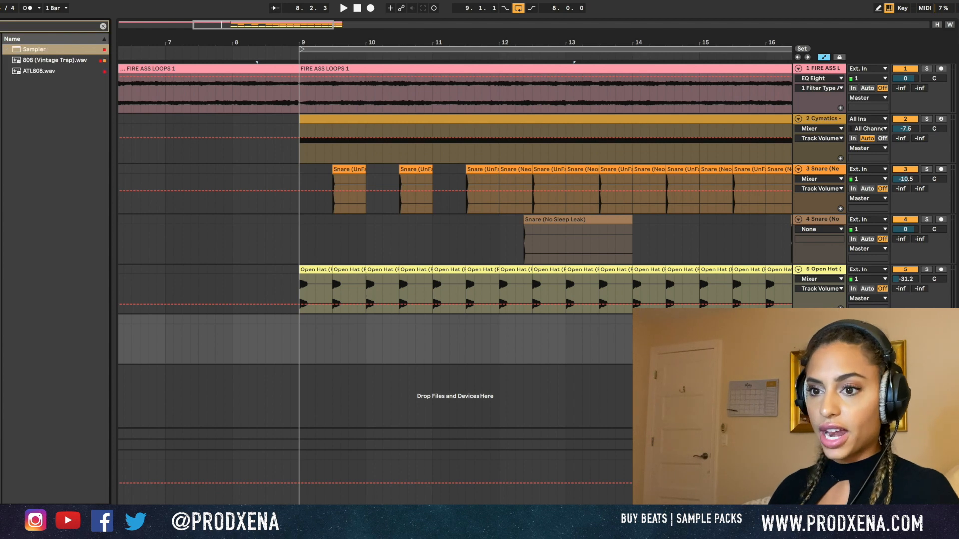
left_click(45, 60)
left_click(43, 73)
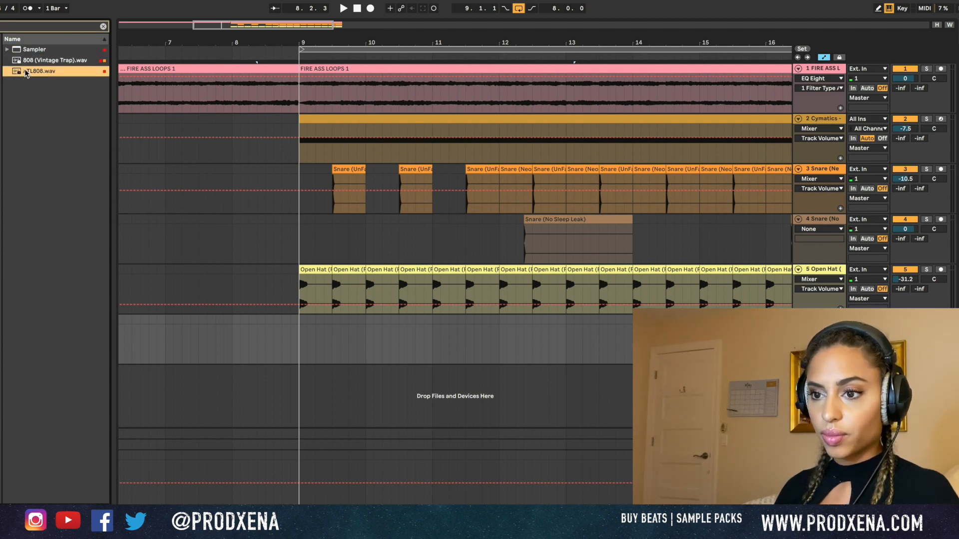
left_click_drag(26, 73, 331, 439)
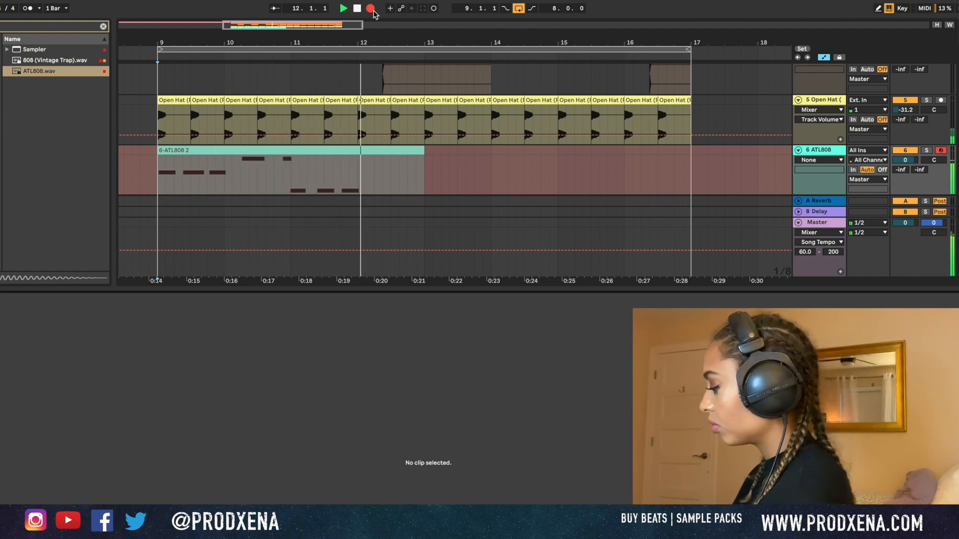
Quantize all the notes of the recorded ATL808 clip and duplicate the clip to bar 13
key("space")
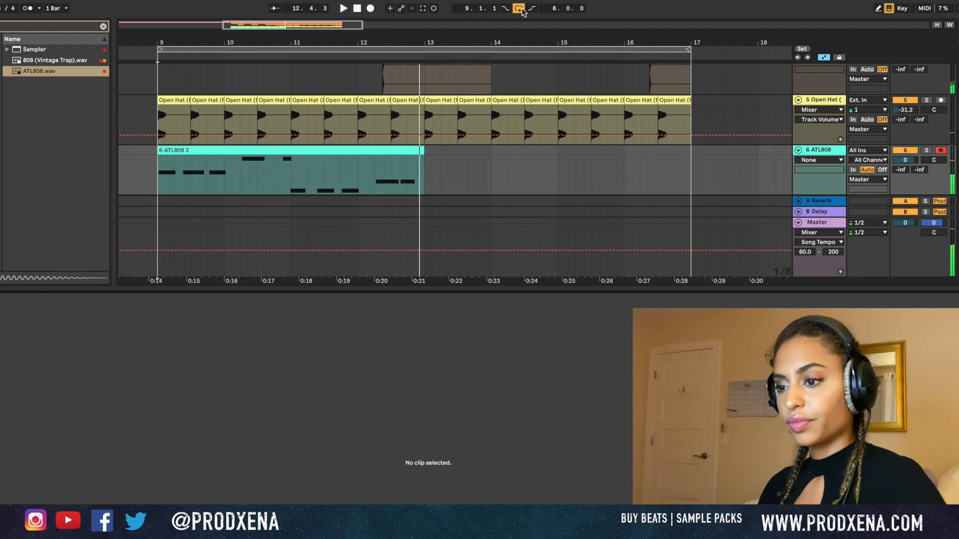
left_click(388, 147)
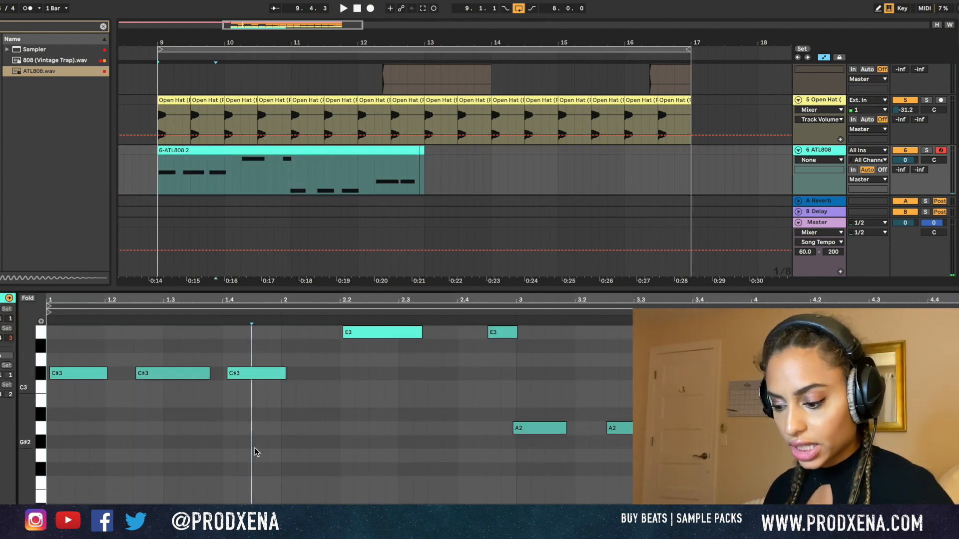
key("ctrl+a")
key("ctrl+u")
scroll(255, 452, "up", 3)
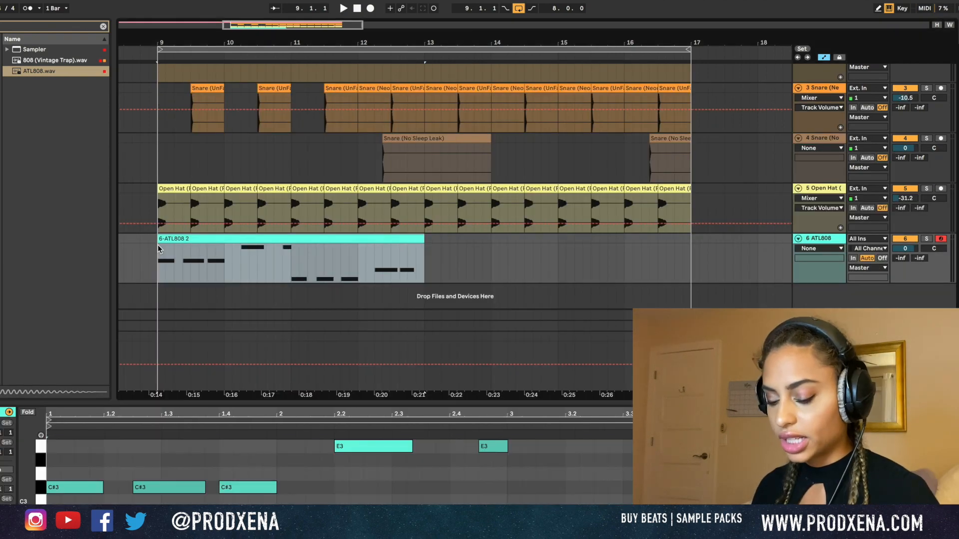
key("ctrl+d")
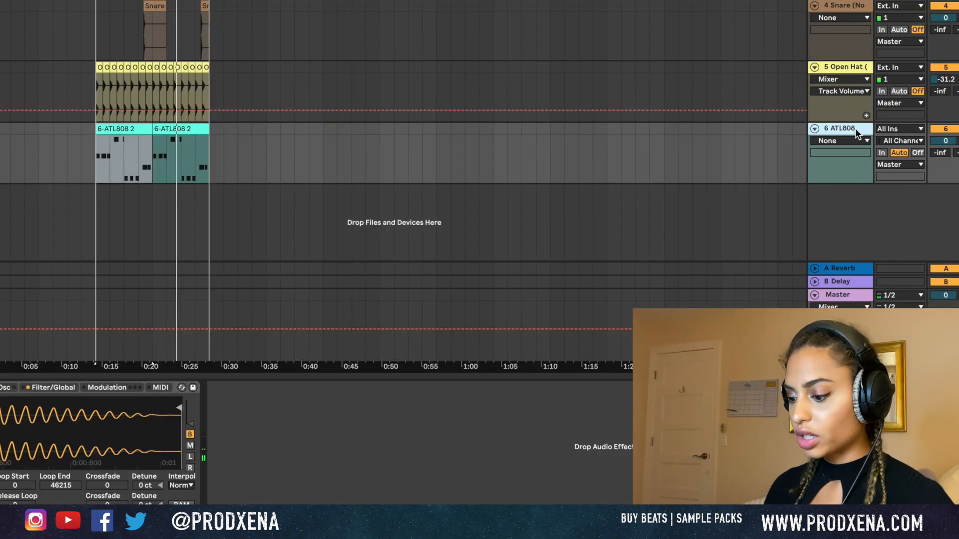
Freeze the 6 ATL808 track and copy both frozen clips onto a new audio track at bar 9
right_click(834, 238)
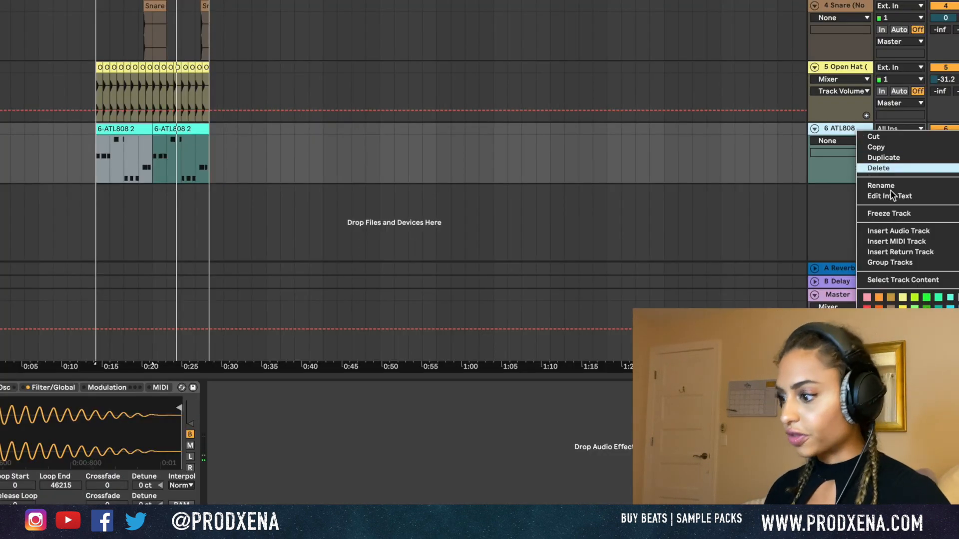
left_click(891, 214)
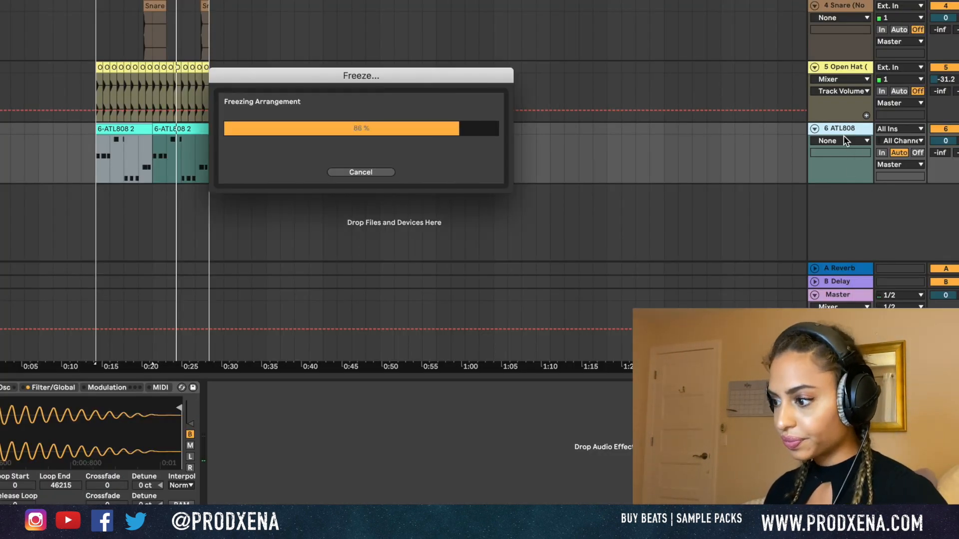
key("super+t")
left_click(128, 130)
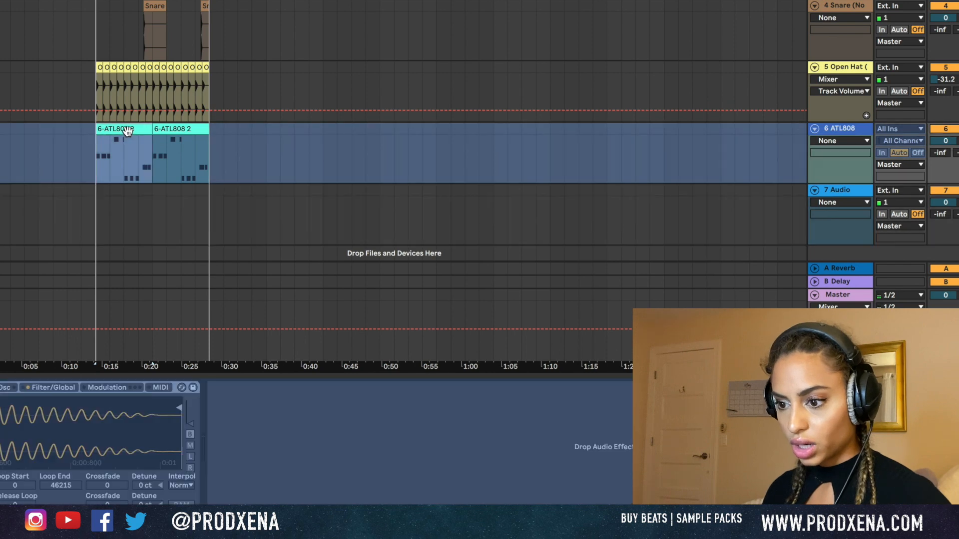
left_click(162, 131, "shift")
left_click_drag(116, 172, 95, 197)
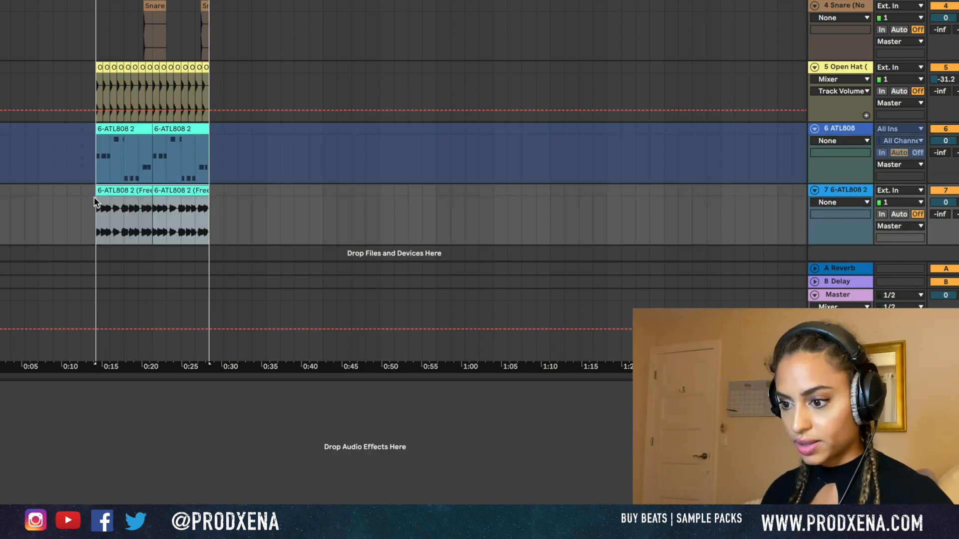
left_click(818, 129)
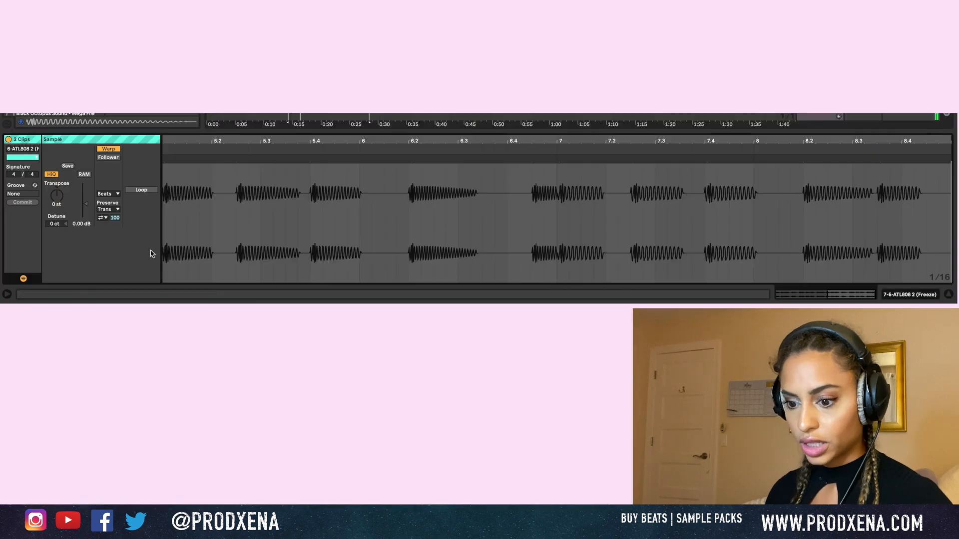
Raise the gain of the two frozen ATL808 audio clips to 9.50 dB, and ease it back slightly
left_click_drag(88, 212, 86, 194)
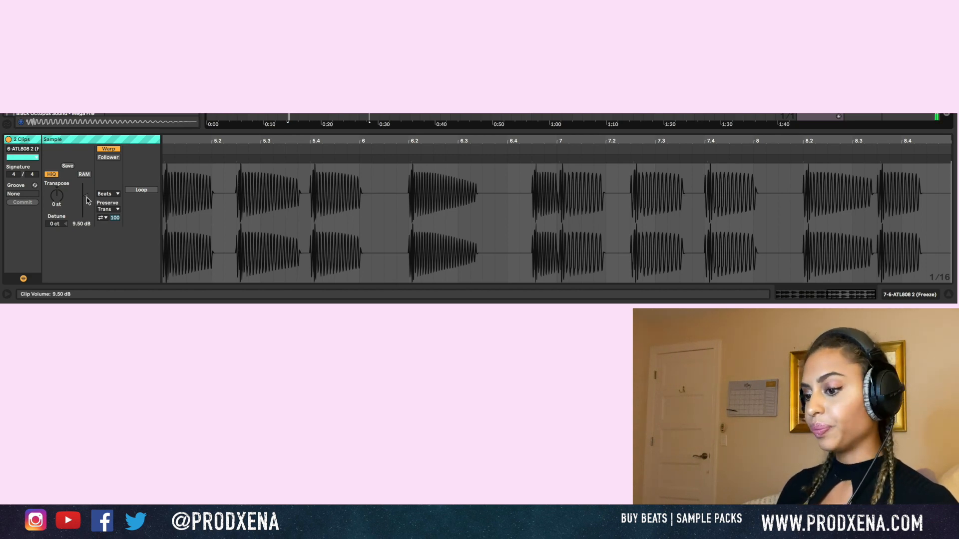
left_click_drag(88, 200, 88, 207)
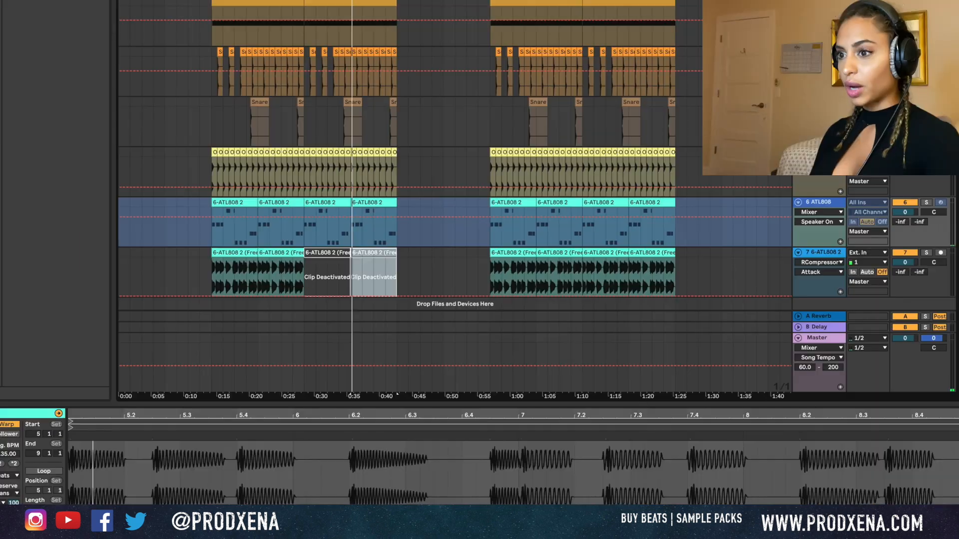
scroll(328, 270, "up", 3)
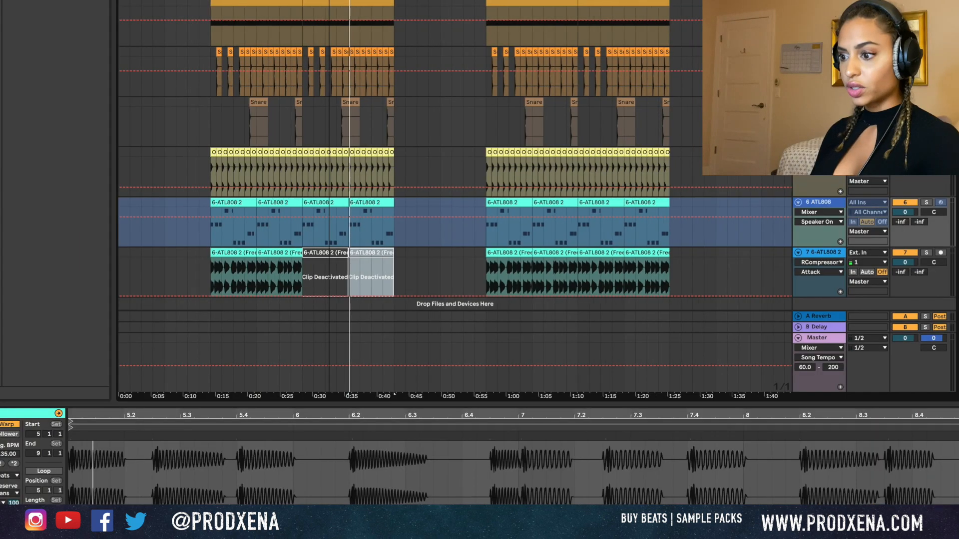
Unfreeze the 6 ATL808 track, open its third MIDI clip in an enlarged note editor and play it
left_click(816, 205)
right_click(817, 206)
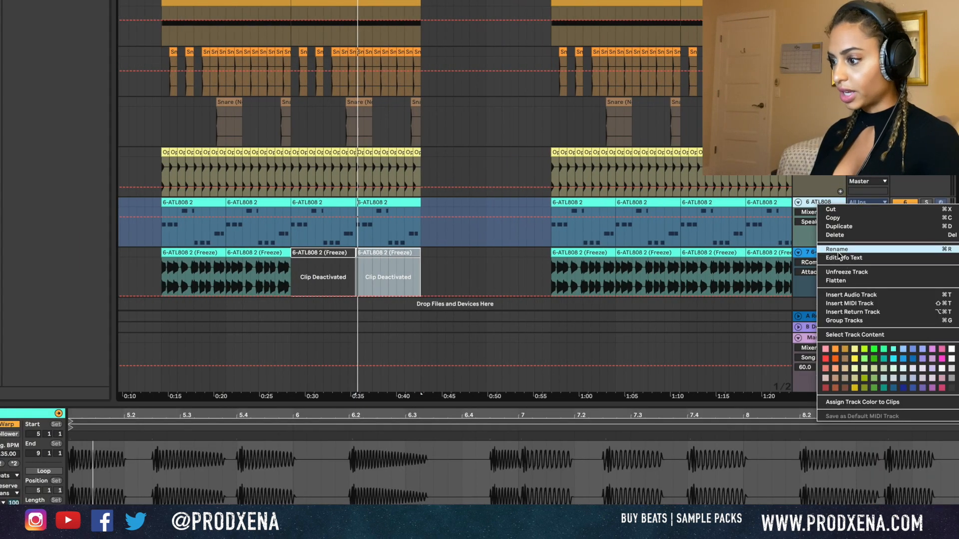
left_click(834, 273)
left_click(324, 205)
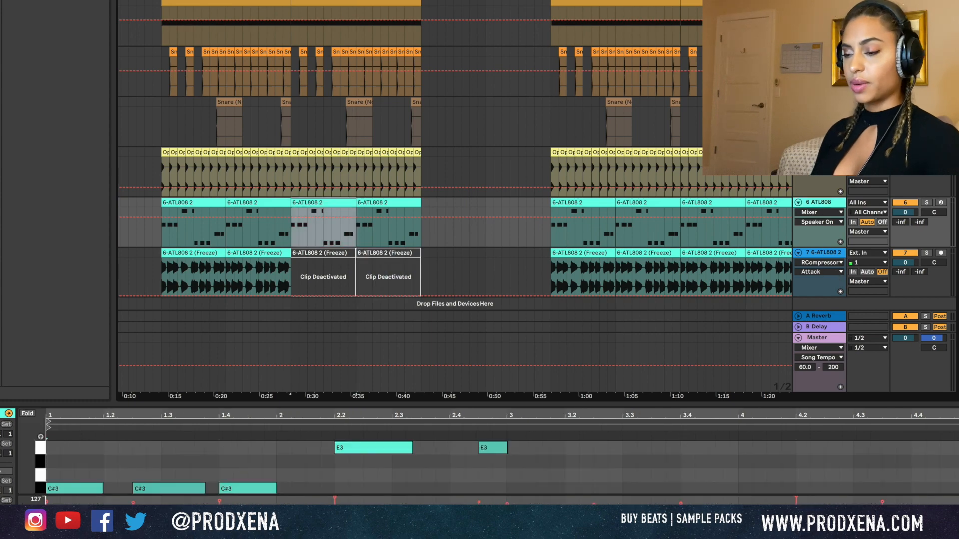
left_click_drag(345, 401, 344, 228)
key("space")
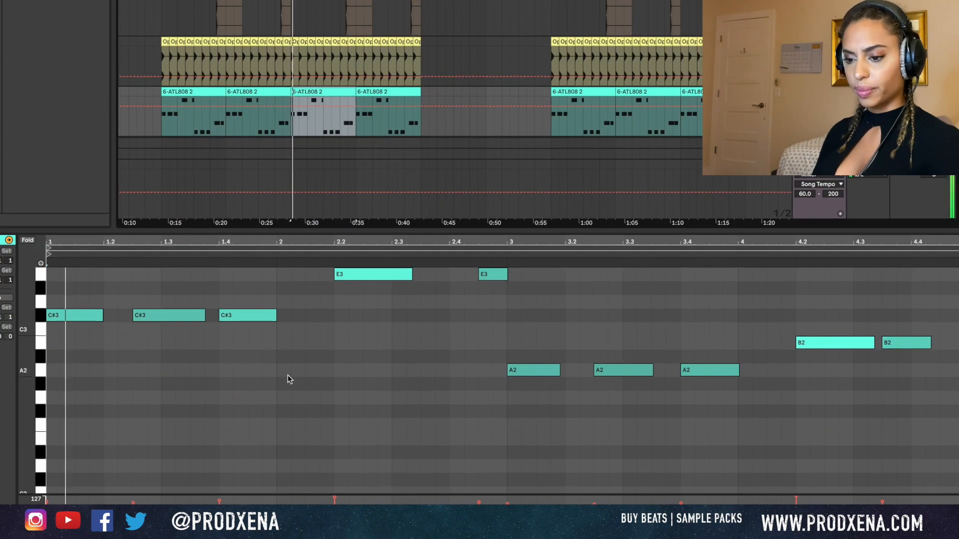
Raise the third C#3 note an octave to C#4, and add E3 notes directly before and after the long E3 note in bar 2
scroll(288, 376, "up", 3)
left_click(238, 364)
key("shift+Up")
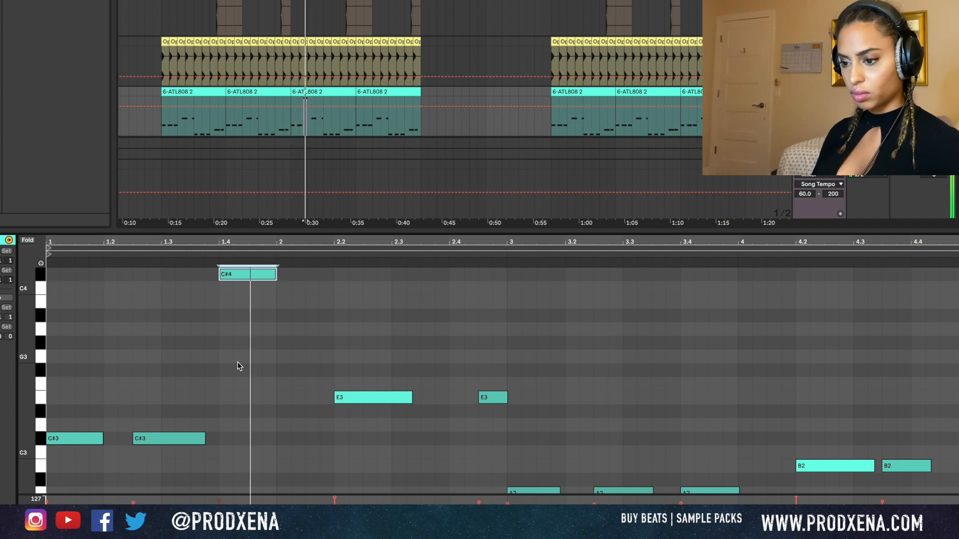
double_click(311, 399)
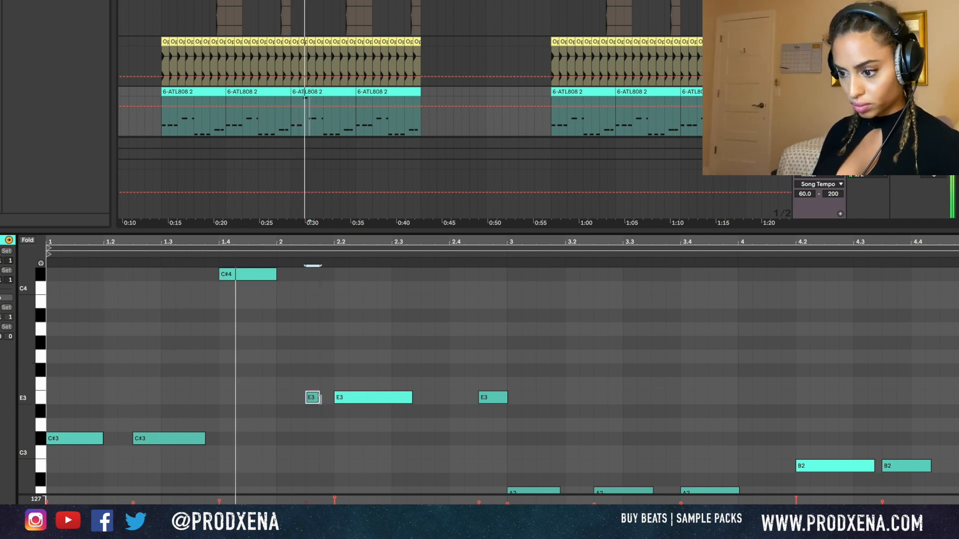
left_click_drag(317, 398, 334, 398)
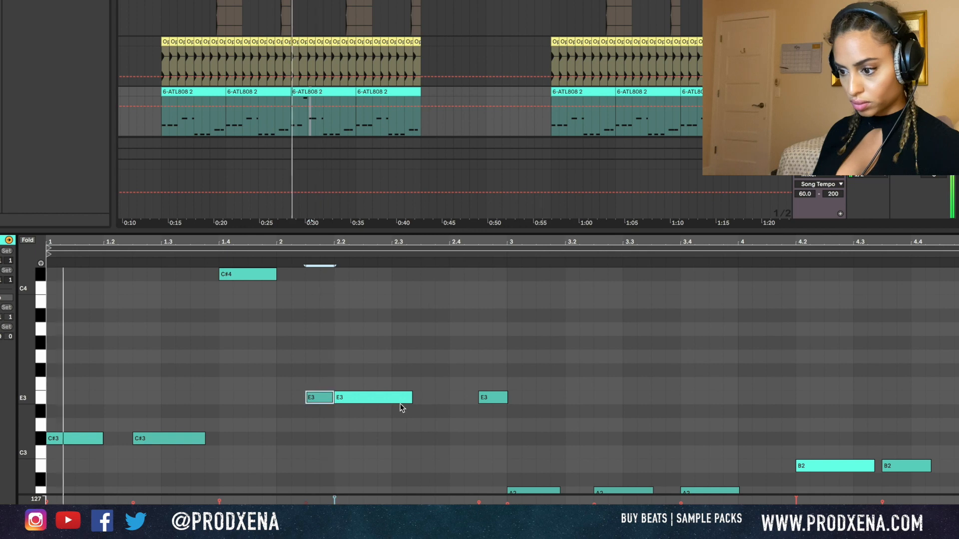
double_click(428, 399)
left_click_drag(432, 401, 475, 405)
Raise the last short E3 note of bar 2 an octave to E4
scroll(475, 405, "down", 1)
left_click(498, 377)
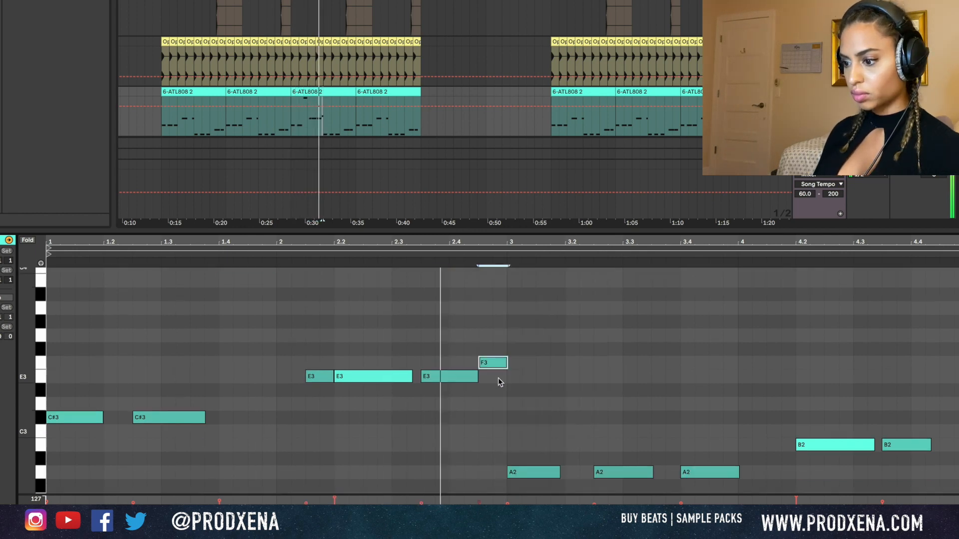
key("shift+Up")
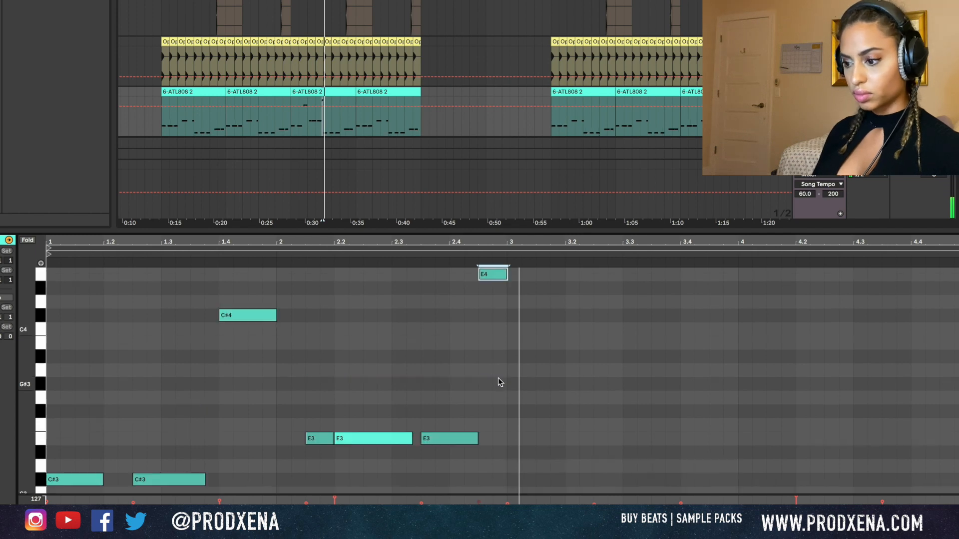
scroll(493, 420, "down", 3)
scroll(493, 421, "up", 1)
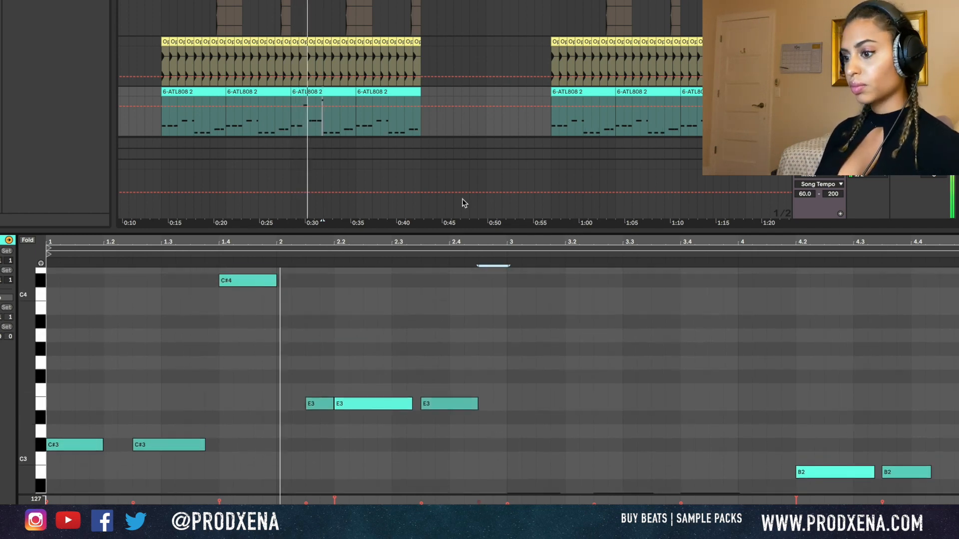
Raise the first B2 note of bar 4 an octave to B3 and add a short B3 note directly before it
left_click_drag(452, 232, 449, 100)
scroll(487, 250, "up", 1)
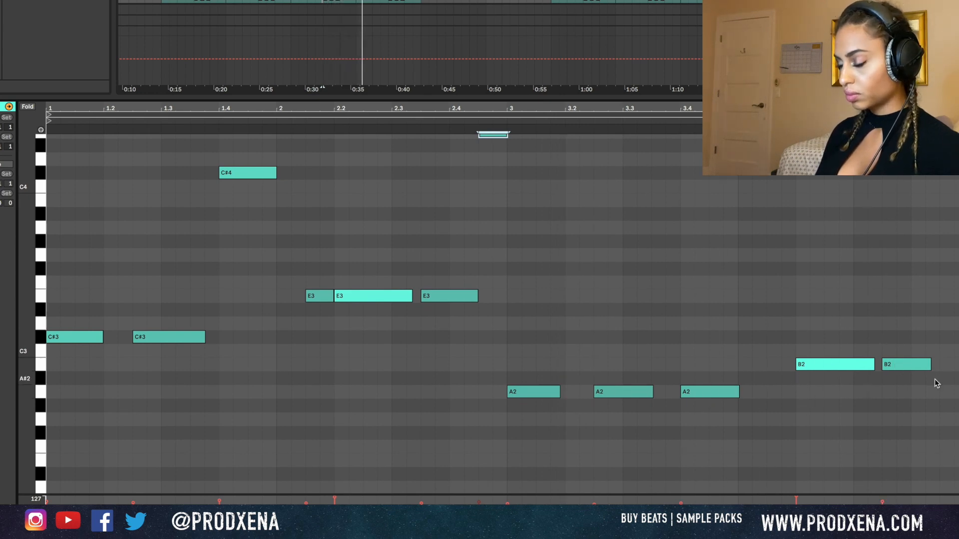
left_click(813, 364)
key("shift+Up")
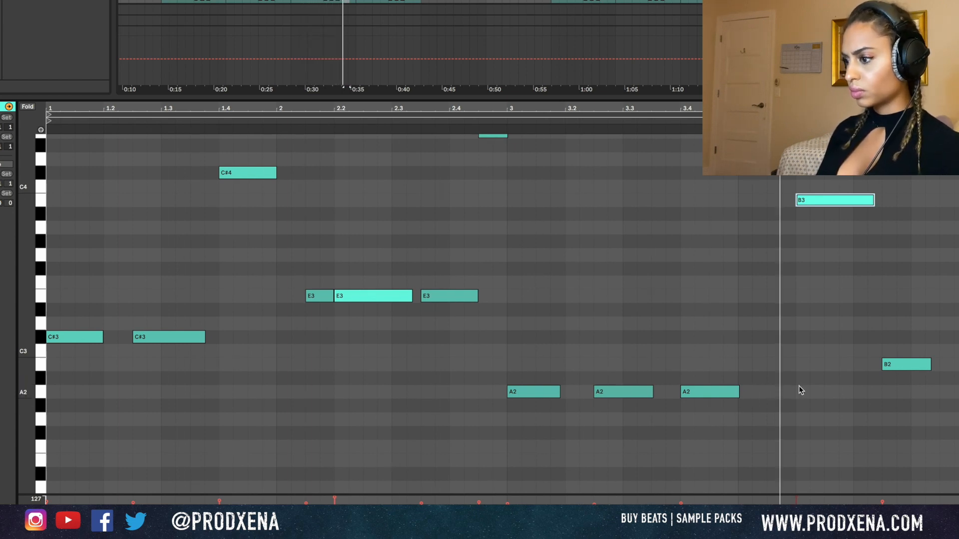
double_click(773, 200)
left_click_drag(781, 200, 795, 201)
Add a short B2 note just before beat 1.4 and shift the E3 note at the end of bar 4 slightly later
left_click(917, 365)
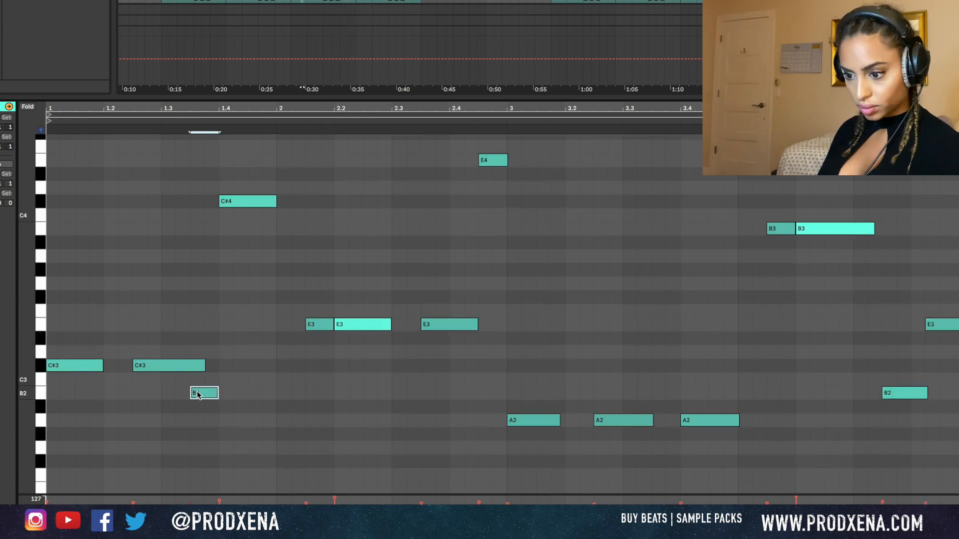
double_click(198, 380)
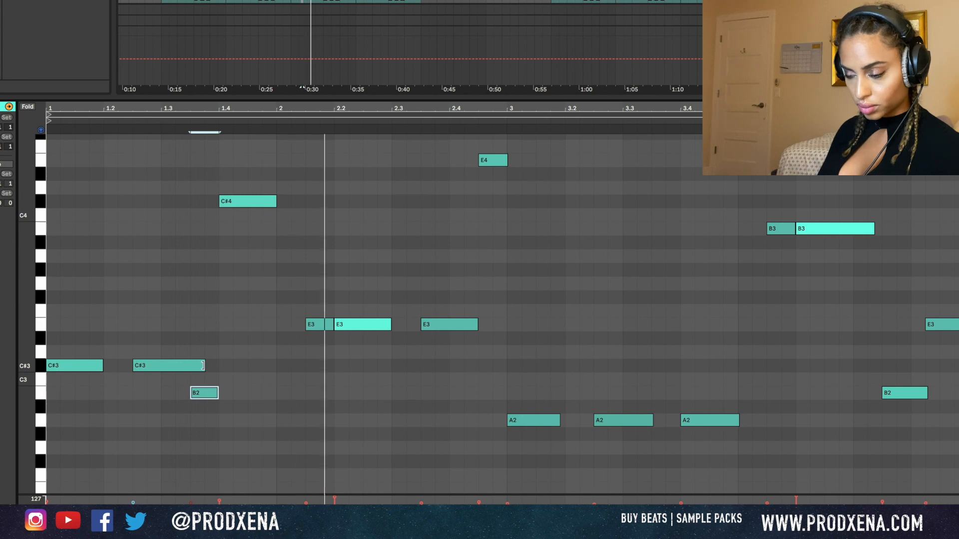
scroll(519, 306, "down", 3)
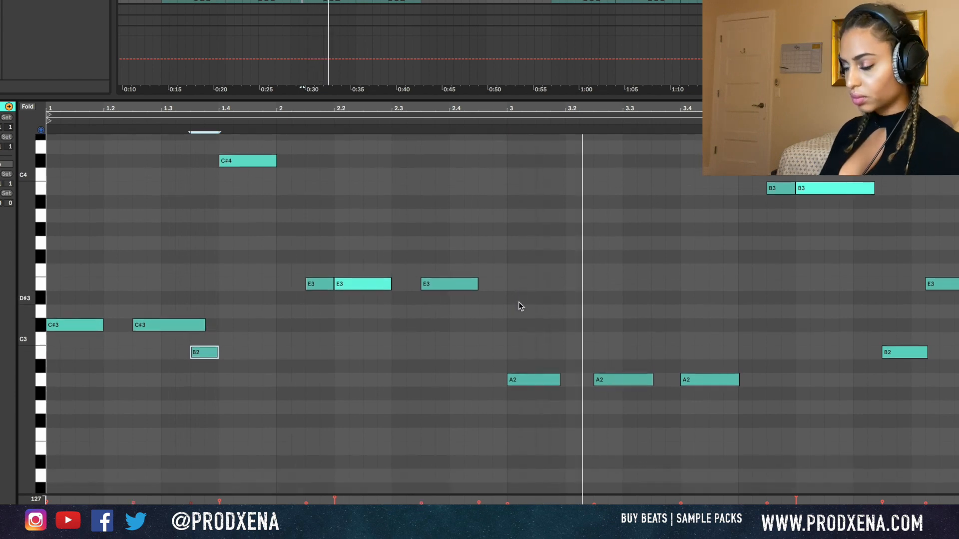
scroll(825, 350, "up", 1)
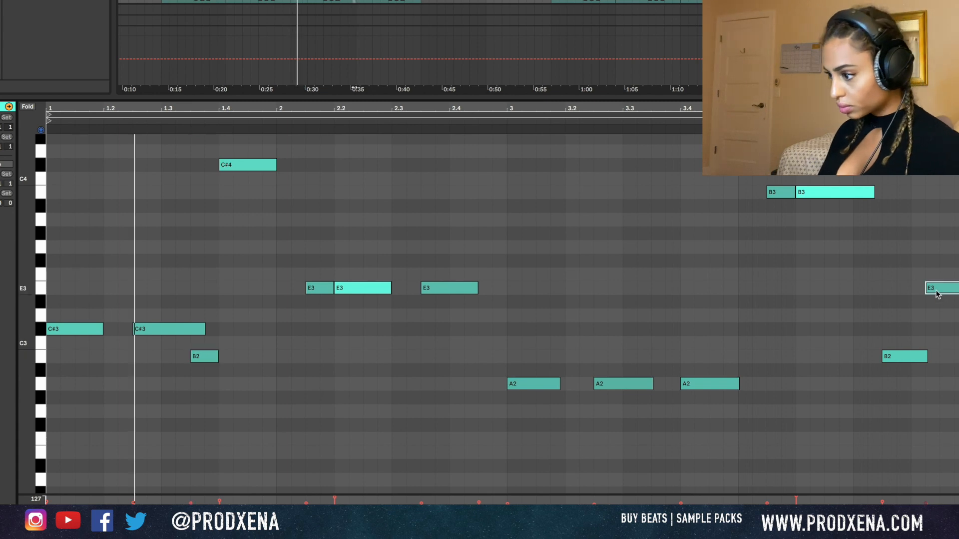
mouse_move(935, 293)
left_mouse_down()
mouse_move(952, 295)
mouse_move(906, 294)
mouse_move(954, 295)
left_mouse_up()
key("super+z")
key("super+z")
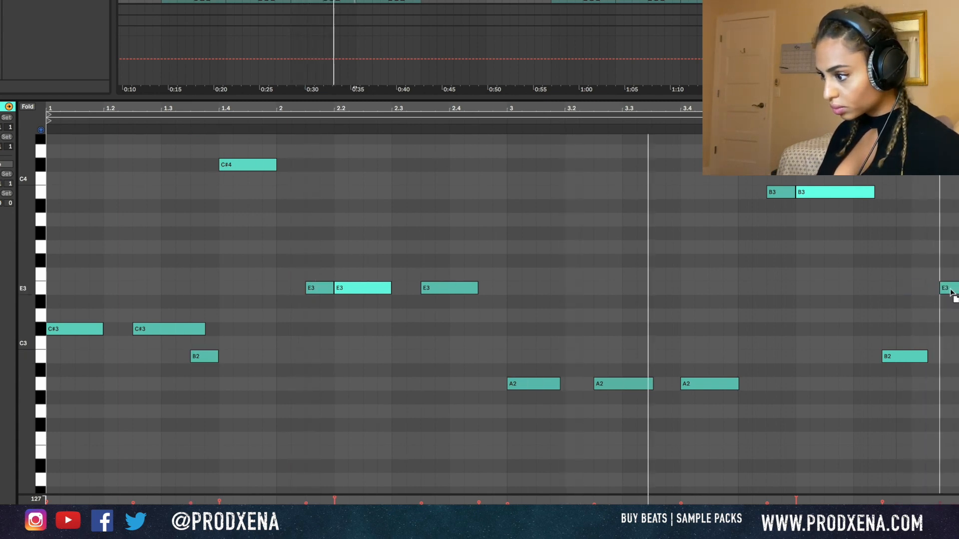
Shrink the note editor again and freeze the 6 ATL808 track
left_click_drag(438, 95, 439, 378)
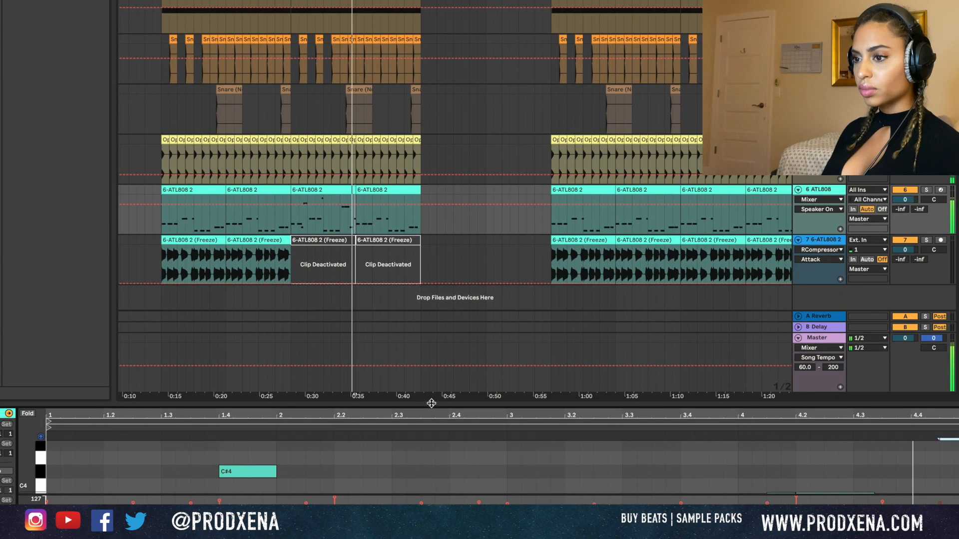
right_click(813, 163)
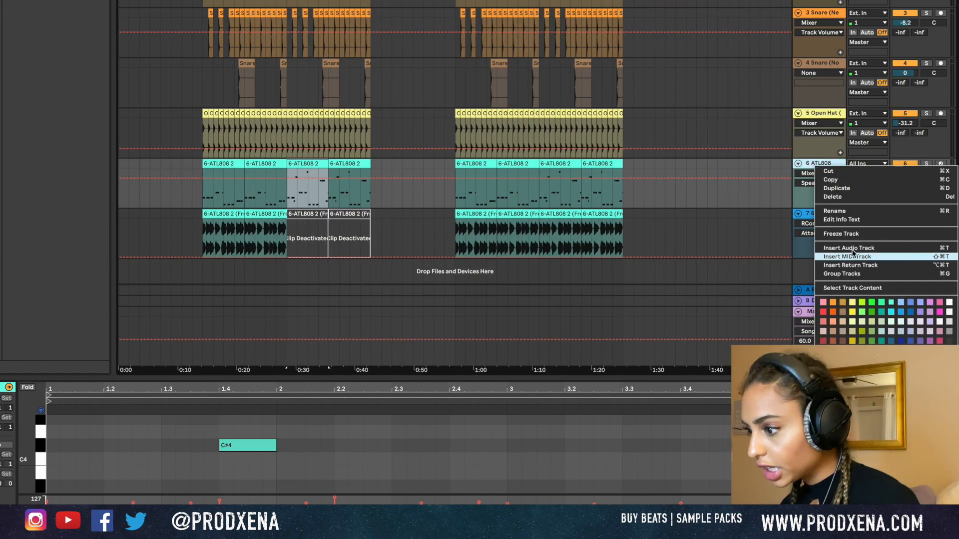
left_click(841, 234)
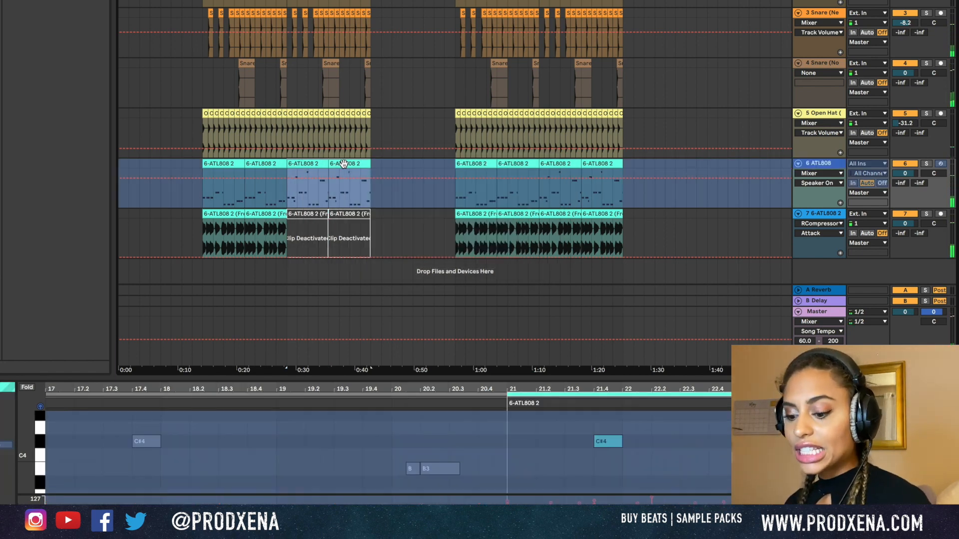
Replace the third and fourth audio clips on track 7 with the newly frozen ATL808 clips in both sections
left_click(301, 212)
key("0")
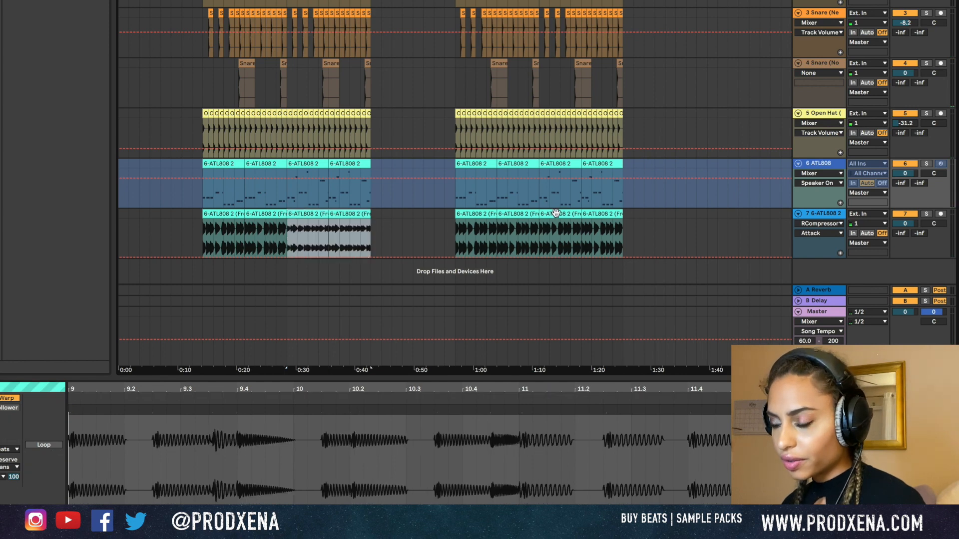
left_click(556, 213)
left_click(307, 212)
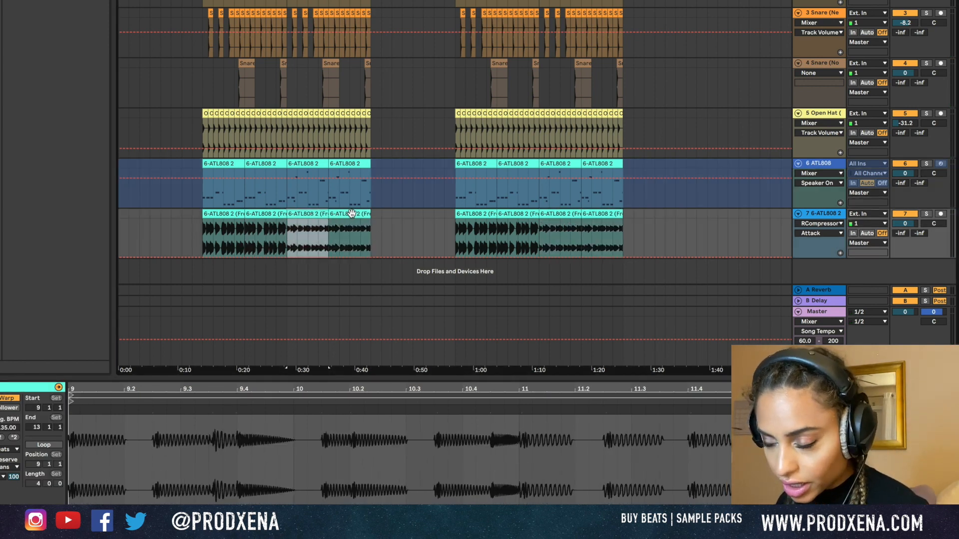
Insert a MIDI track, then copy the frozen Arcade clip to a new audio track and trim it to the section's second half
key("ctrl+shift+t")
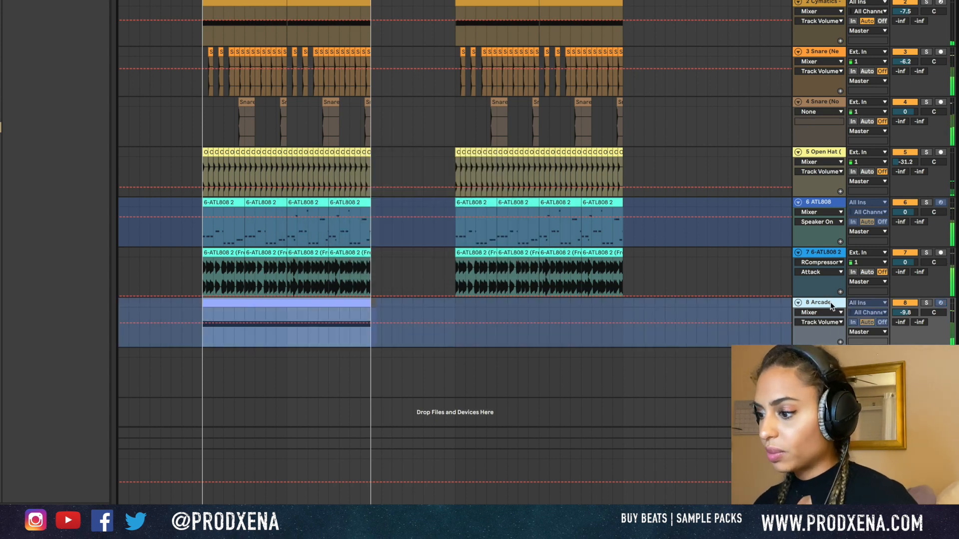
left_click(826, 353)
left_click(349, 301)
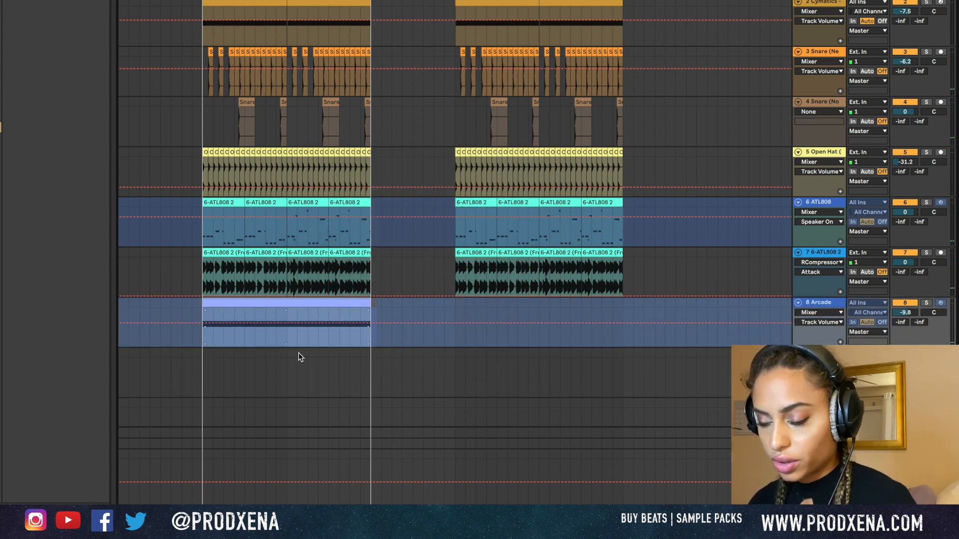
left_click(203, 366)
key("super+v")
left_click_drag(205, 367, 287, 377)
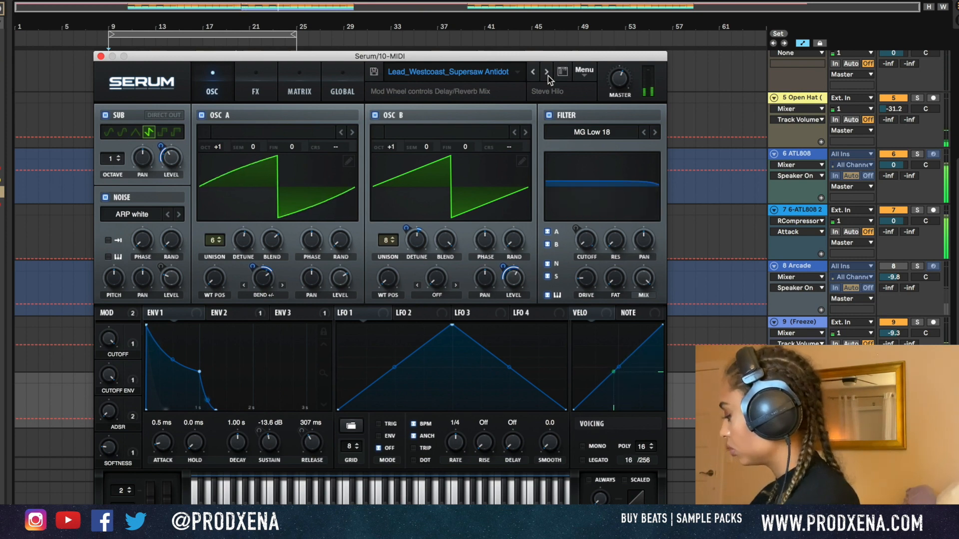
Close the Serum window and duplicate the two-bar melody three times within the Serum clip
left_click(101, 56)
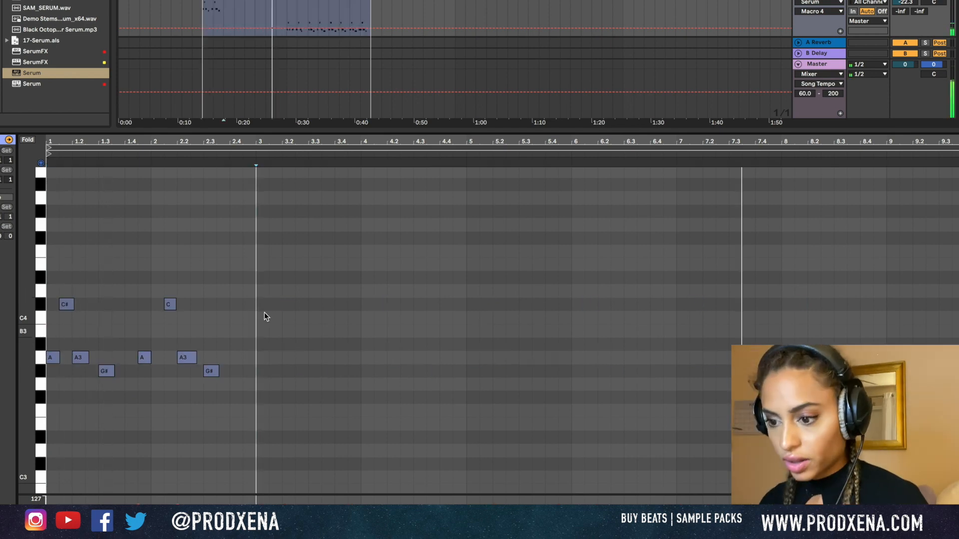
left_click_drag(258, 298, 44, 449)
key("ctrl+d")
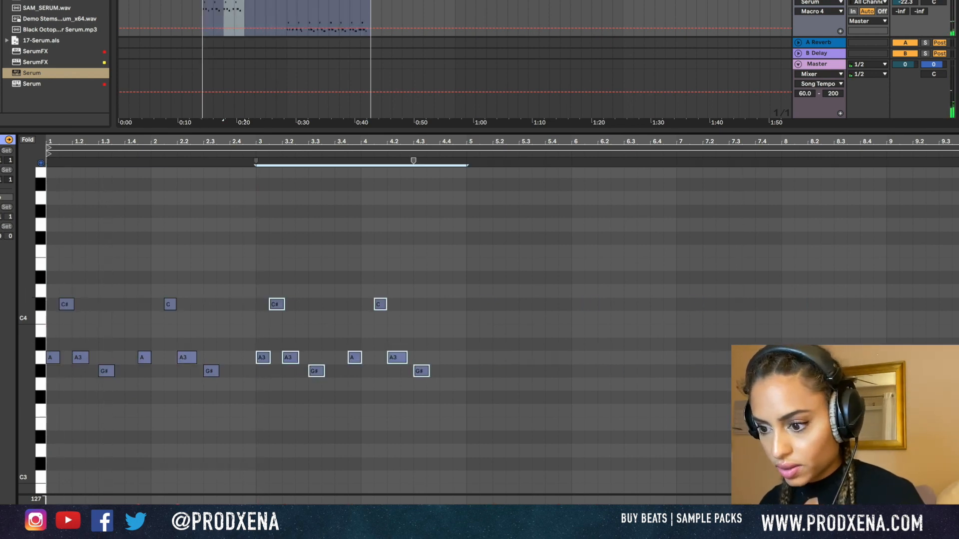
key("ctrl+d")
key("ctrl+d")
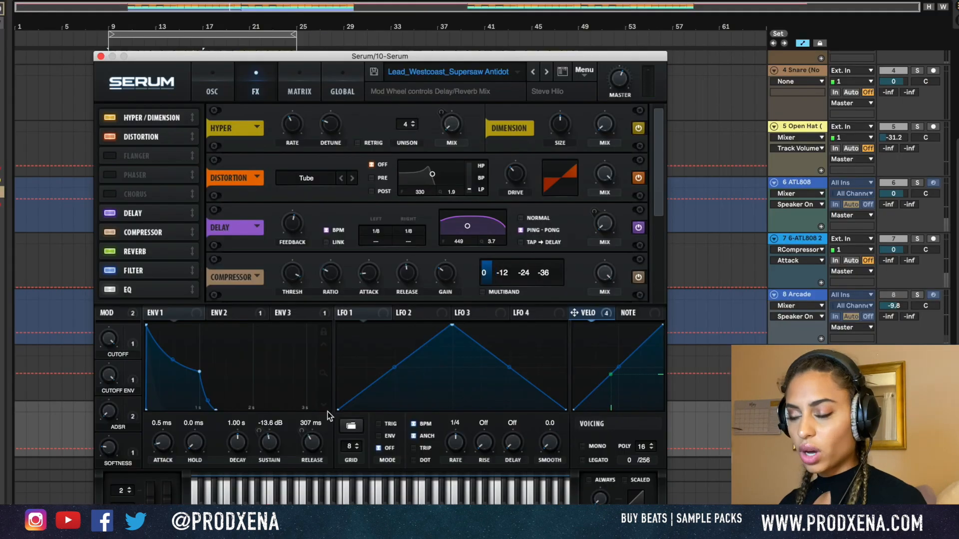
Change the filter type in Serum's effects to Low 24 and set its cutoff to about 4565 Hz
scroll(117, 116, "down", 3)
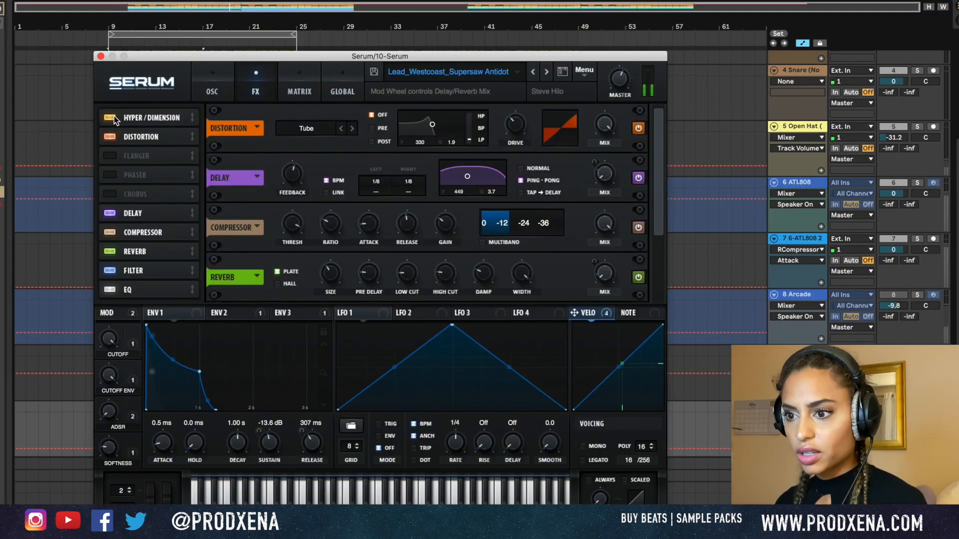
left_click(310, 228)
mouse_move(344, 243)
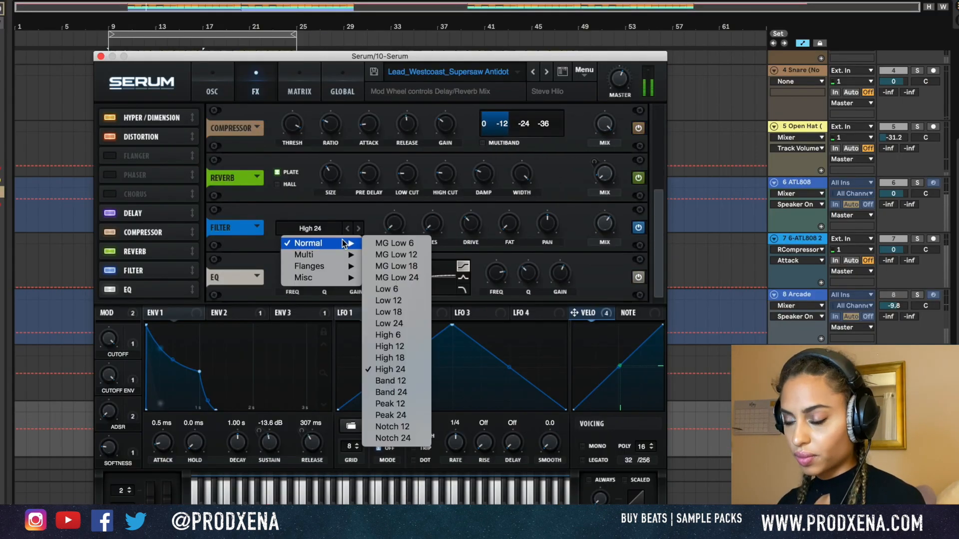
left_click(392, 323)
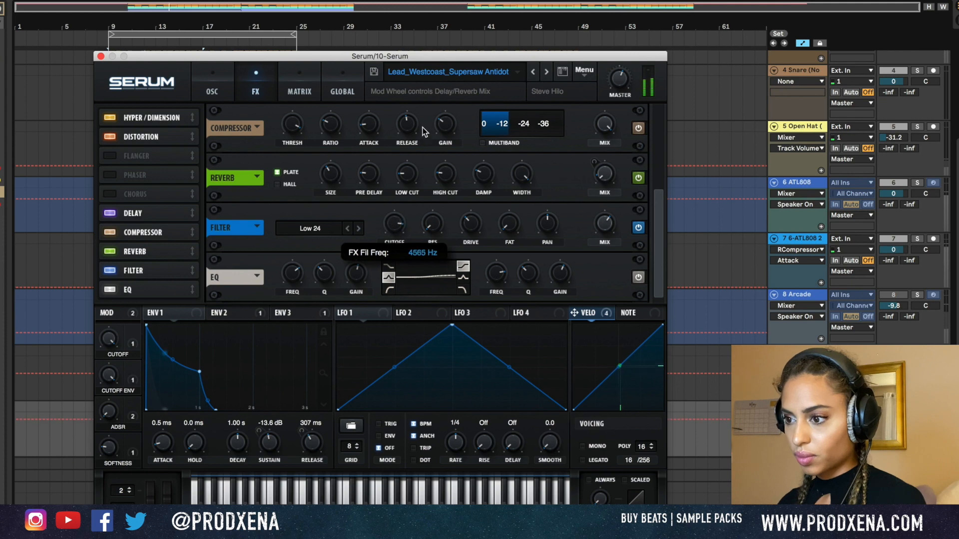
left_click_drag(394, 225, 396, 245)
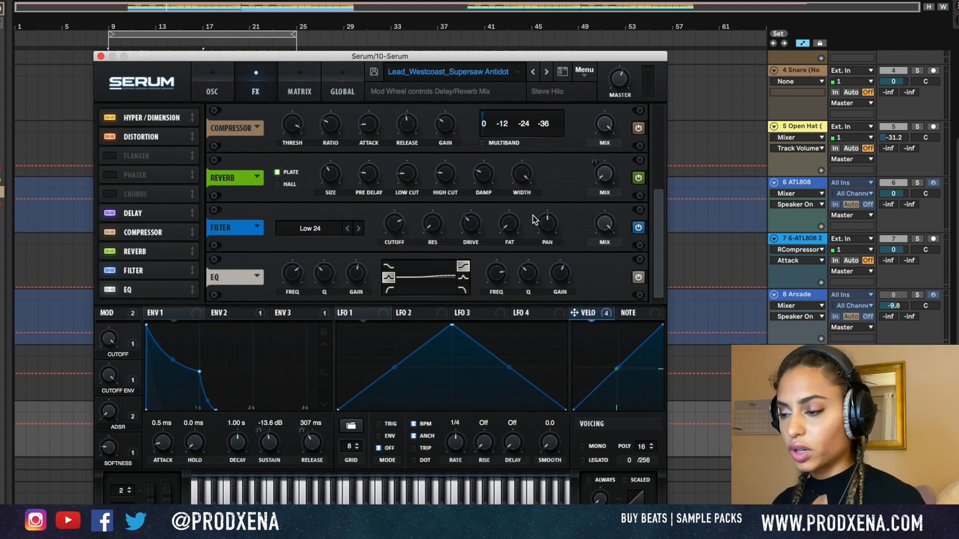
Automate Serum's Verb Wet to step up at the second Serum clip, play it back and ease the level down to about 22%
left_click(483, 144)
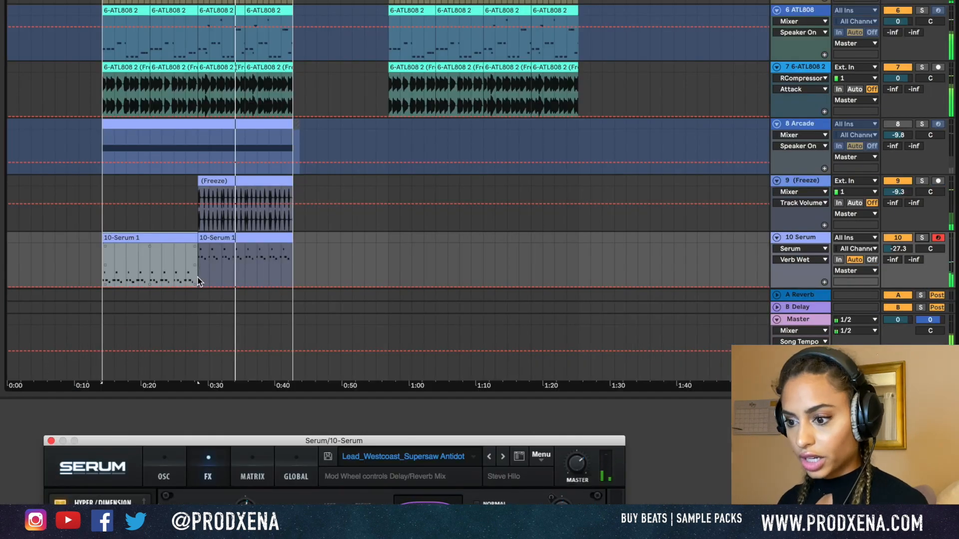
mouse_move(199, 285)
left_mouse_down()
mouse_move(206, 265)
mouse_move(196, 260)
left_mouse_up()
left_click(185, 258)
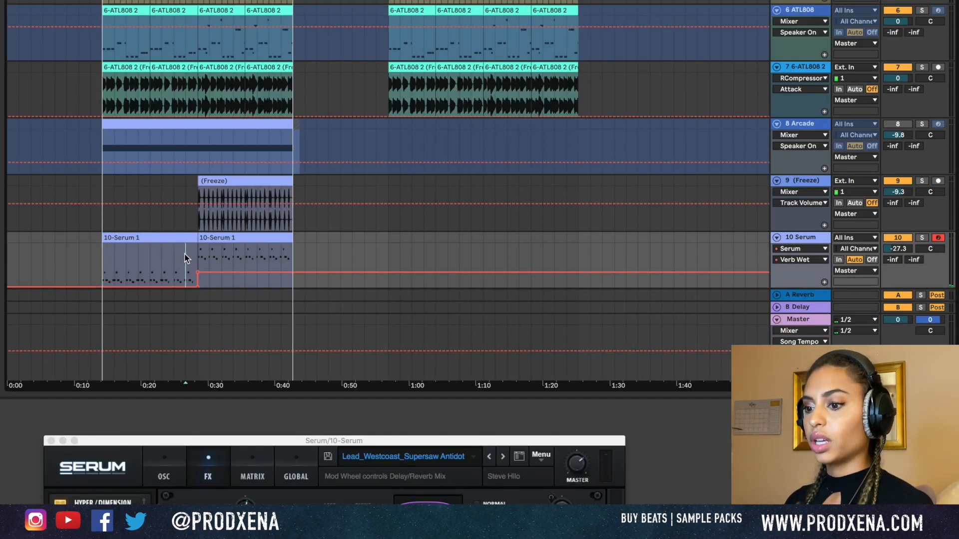
key("space")
scroll(220, 281, "down", 2)
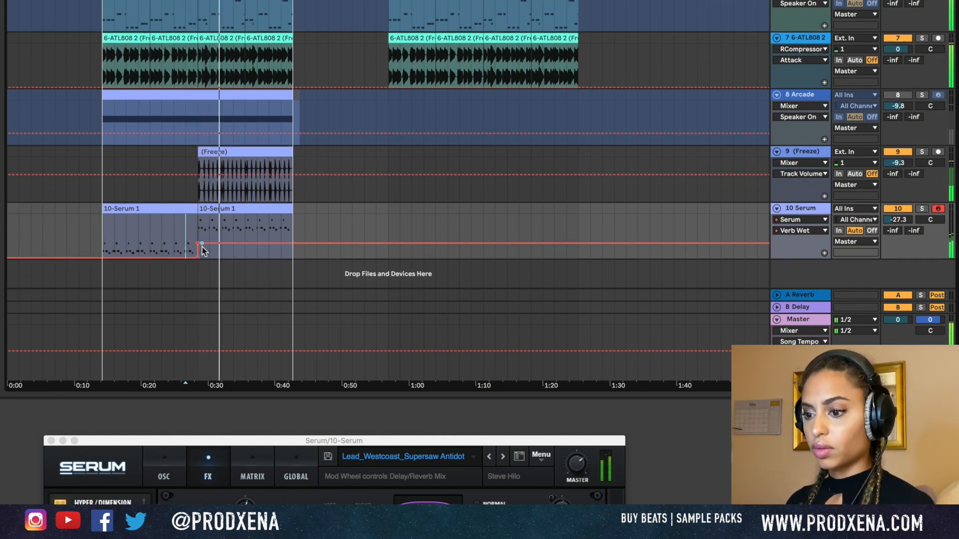
left_click_drag(235, 250, 235, 256)
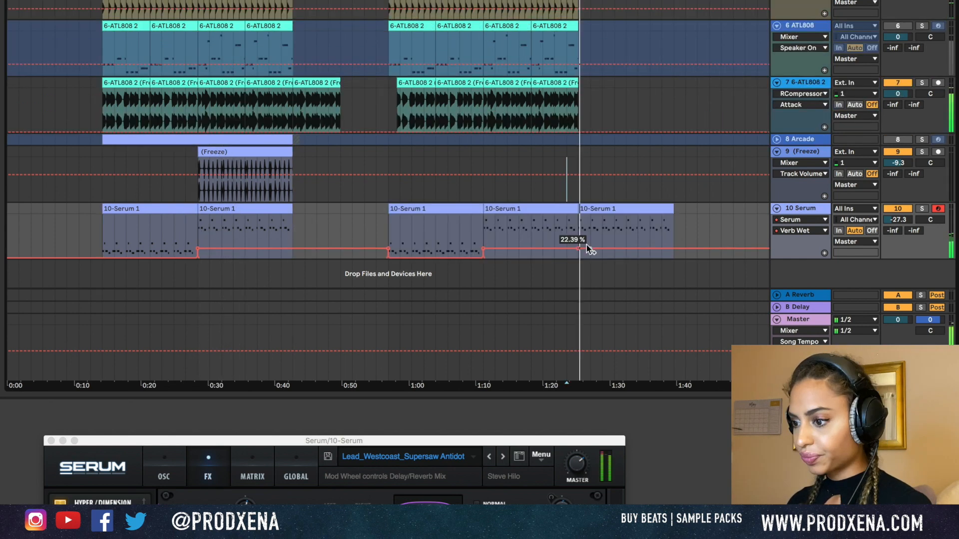
Raise the Verb Wet automation at the start of the last Serum clip, then nudge the FX filter cutoff to bring up its automation
left_click_drag(587, 246, 578, 240)
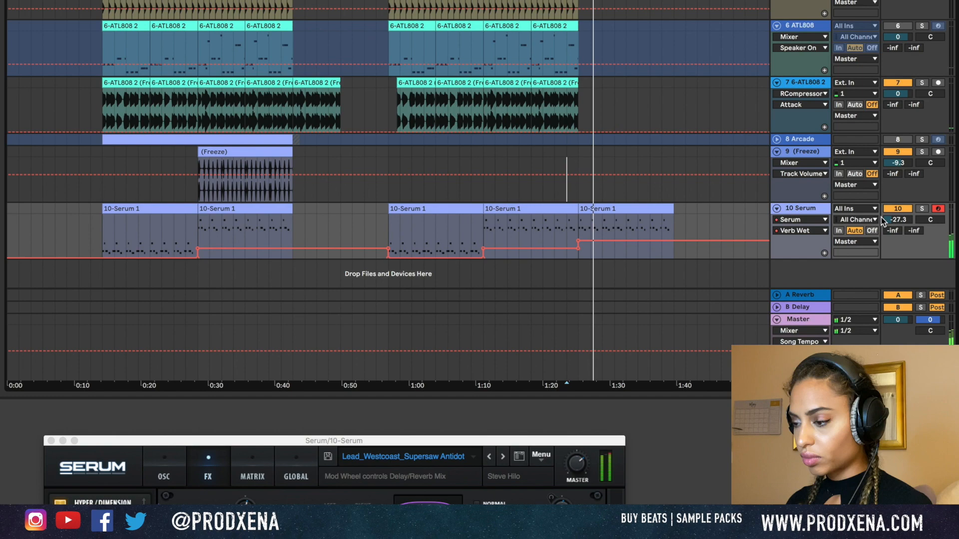
left_click(803, 208)
mouse_move(343, 441)
left_mouse_down()
mouse_move(317, 325)
mouse_move(319, 37)
left_mouse_up()
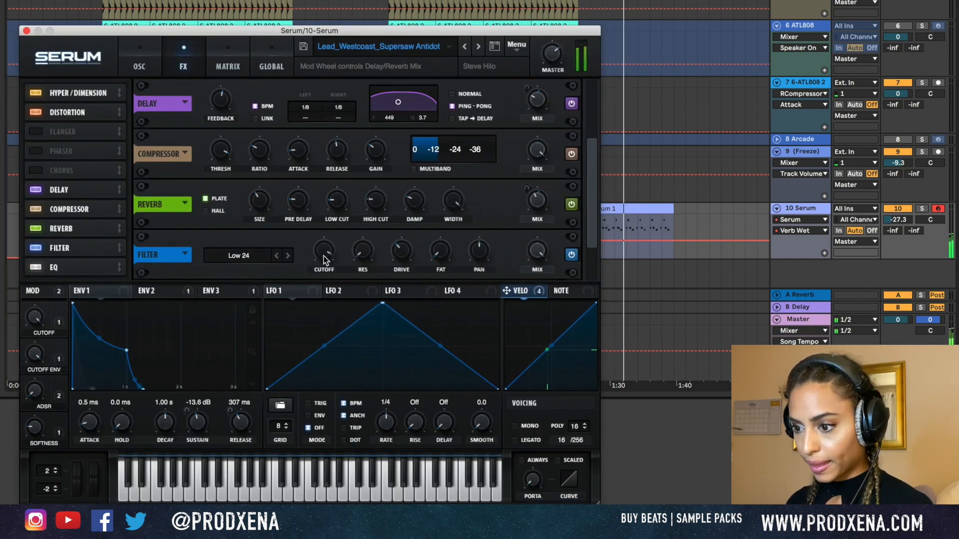
left_click(324, 277)
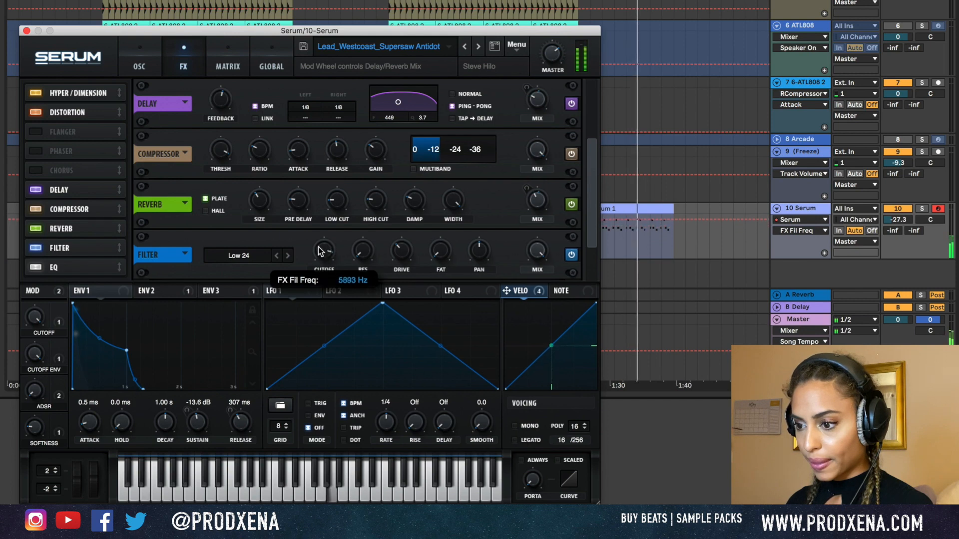
left_click_drag(323, 280, 325, 248)
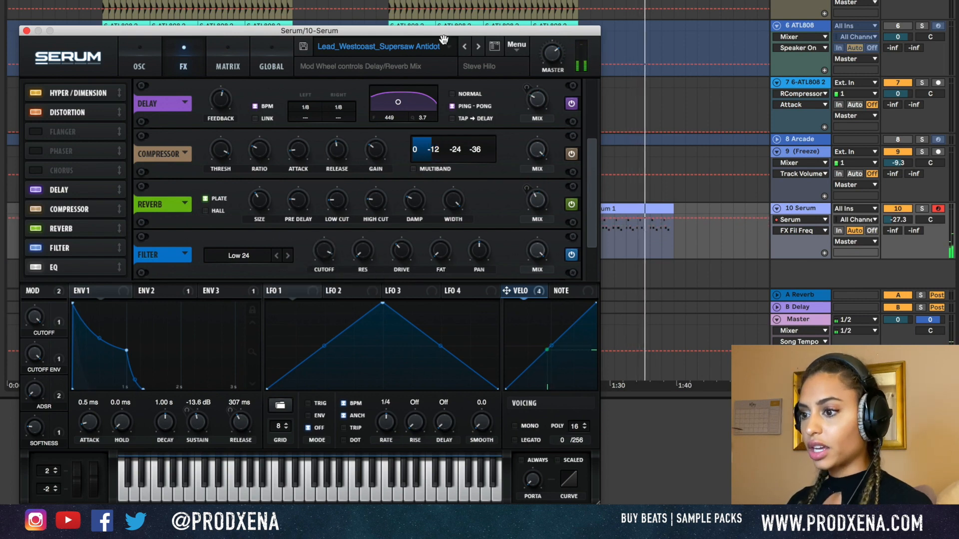
left_click_drag(444, 31, 189, 0)
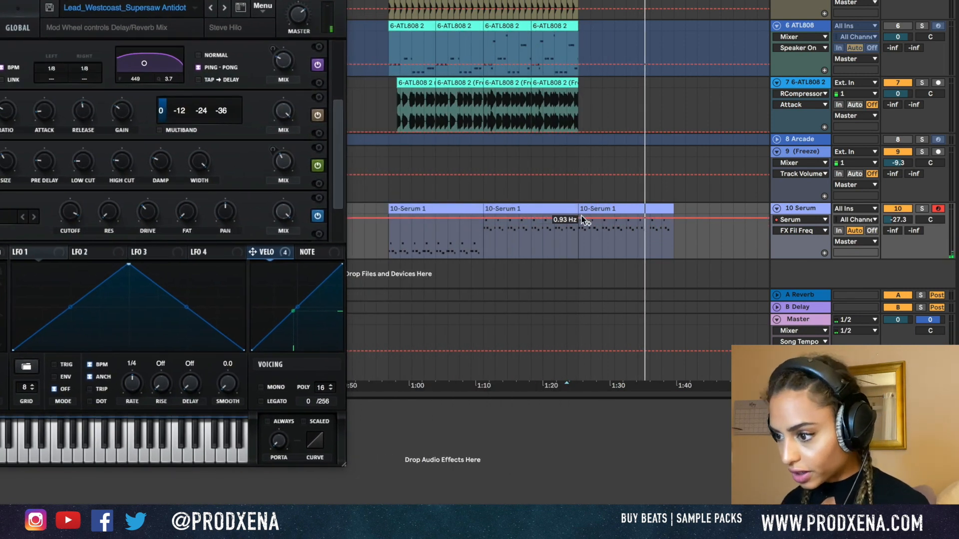
Automate FX Fil Freq to fall in a curve from the start to the end of the last Serum clip
left_click_drag(583, 218, 650, 245)
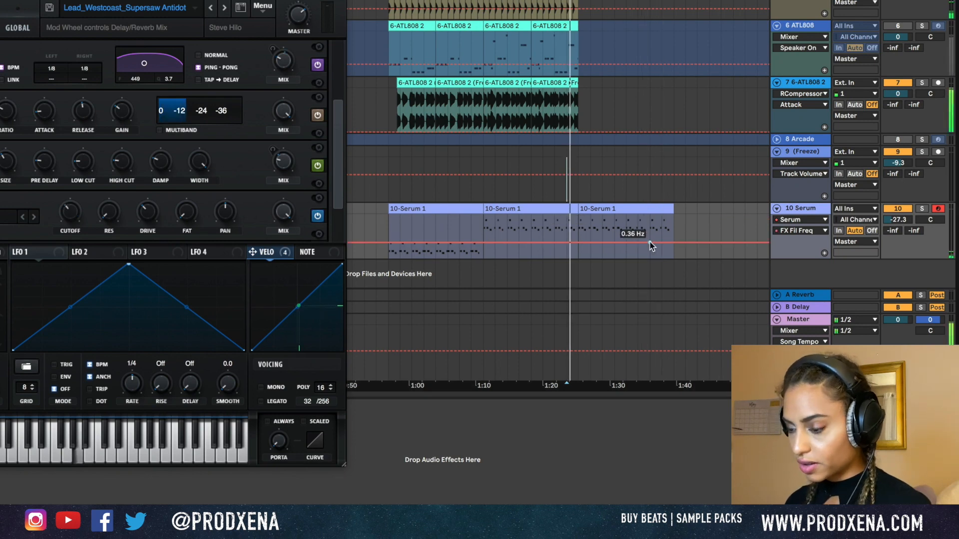
key("super+z")
left_click(578, 218)
left_click_drag(599, 218, 674, 244)
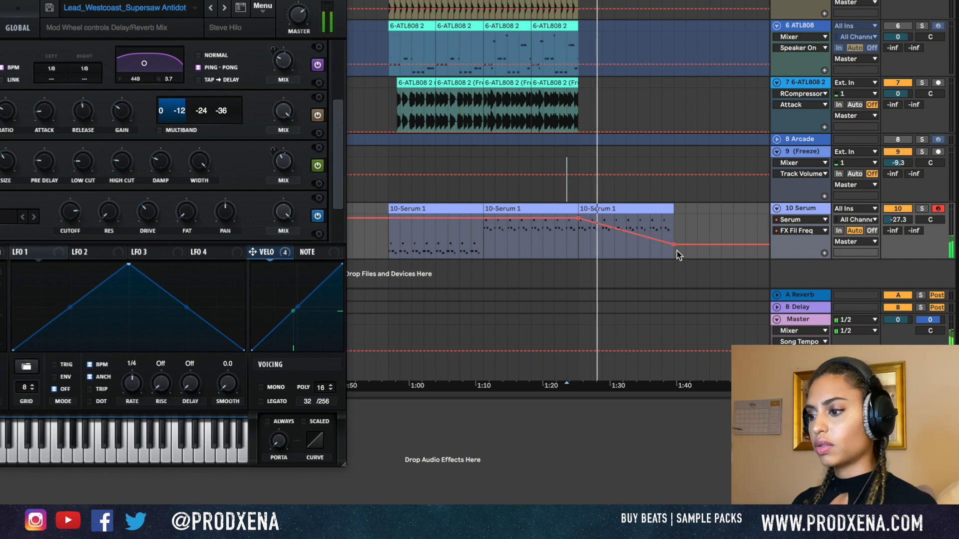
left_click_drag(642, 242, 642, 248)
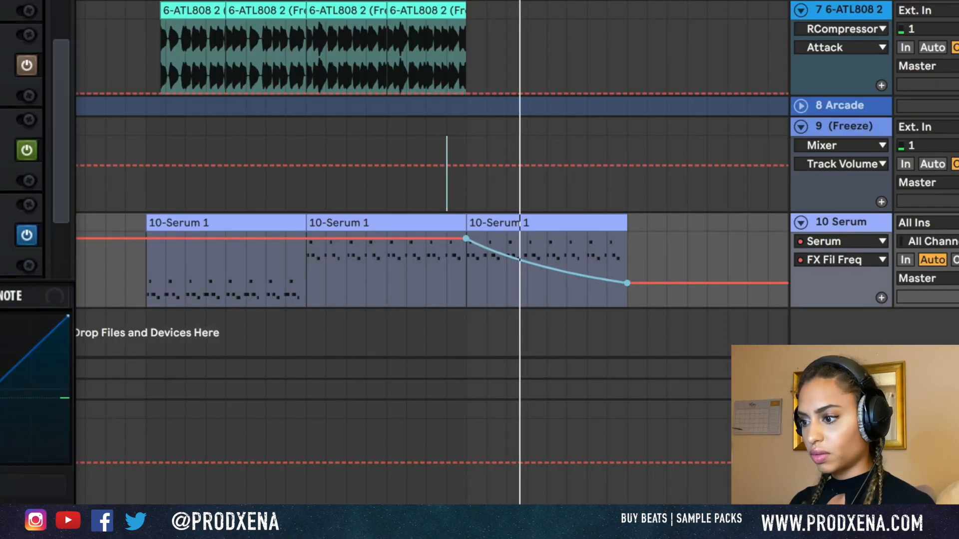
left_click_drag(571, 268, 623, 245)
key("ctrl+z")
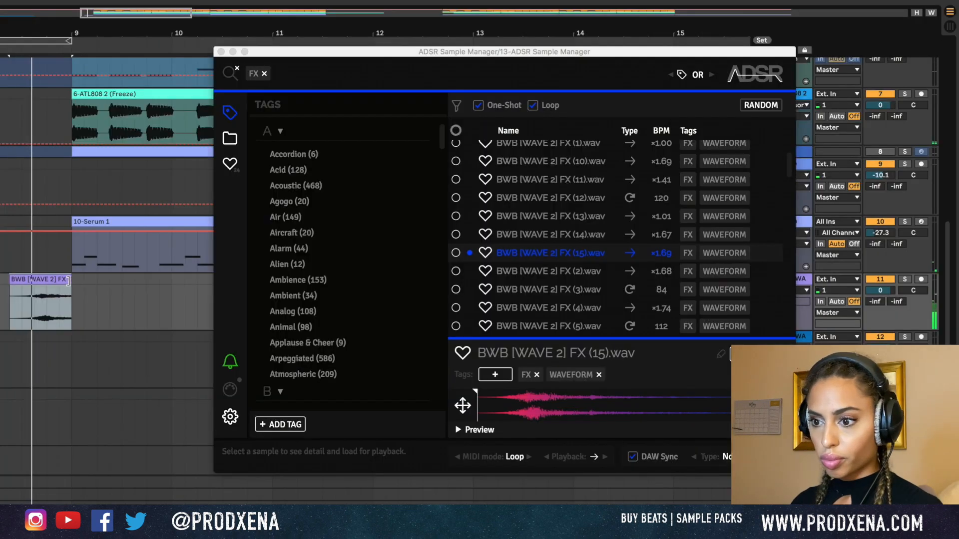
Close the sample manager, move the BWB [WAVE 2] FX clip to bar 25, play it back and fine-tune its placement
left_click_drag(68, 281, 77, 282)
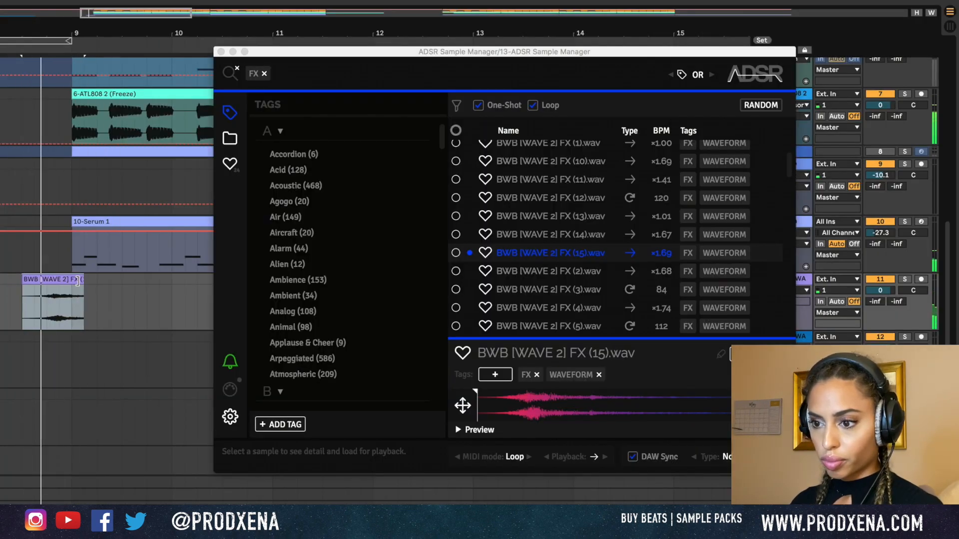
left_click(221, 51)
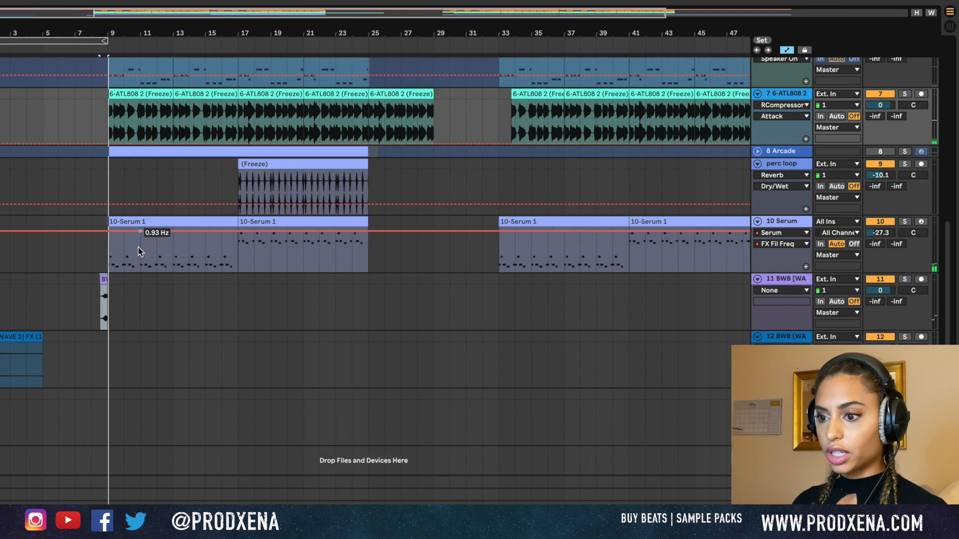
left_click_drag(103, 280, 372, 280)
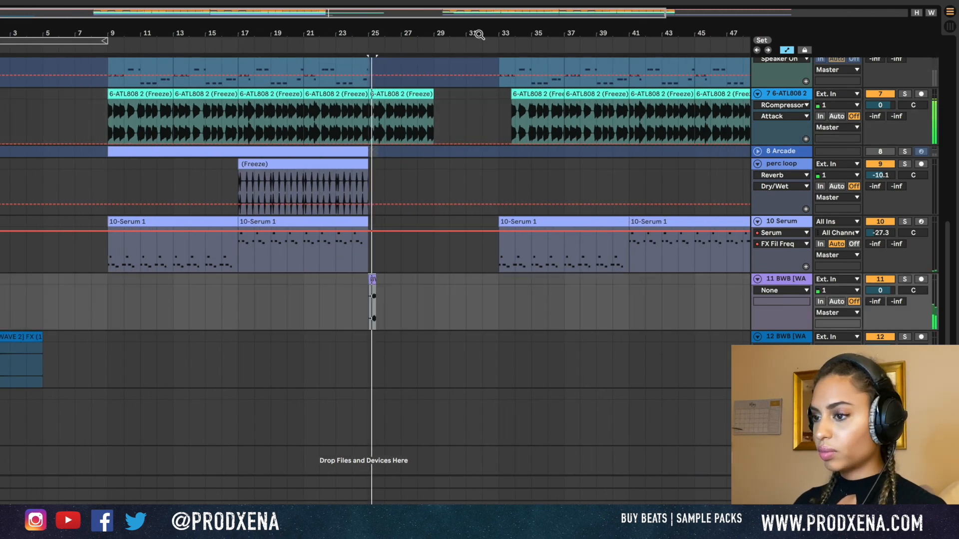
left_click(353, 312)
key("space")
key("space")
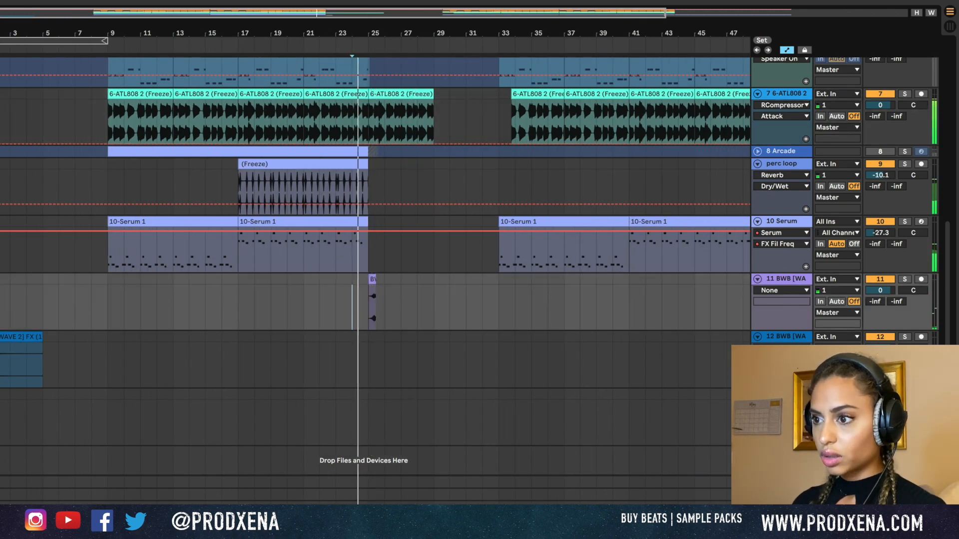
left_click_drag(380, 34, 331, 164)
left_click_drag(278, 279, 389, 281)
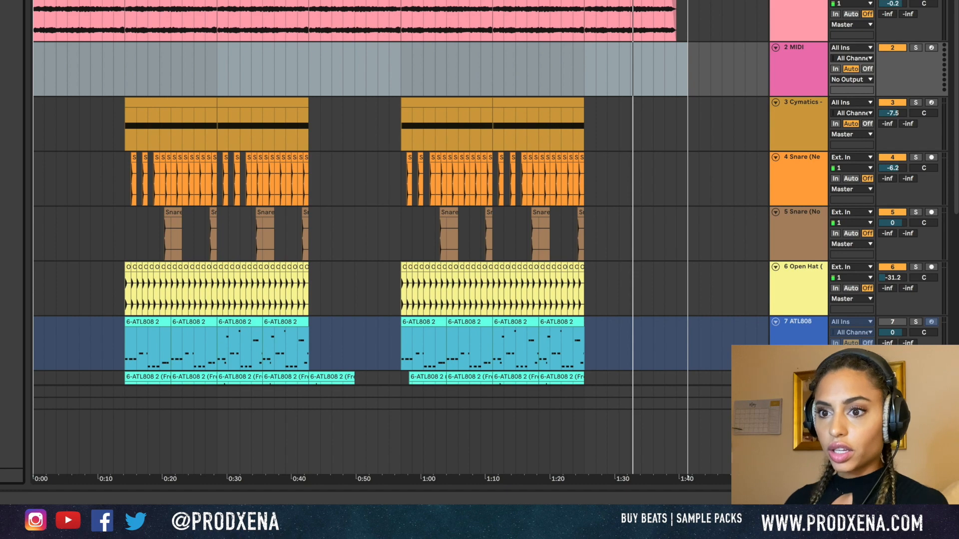
Load Serum on the second MIDI track and set oscillator A's unison to 16 voices
left_click(157, 80)
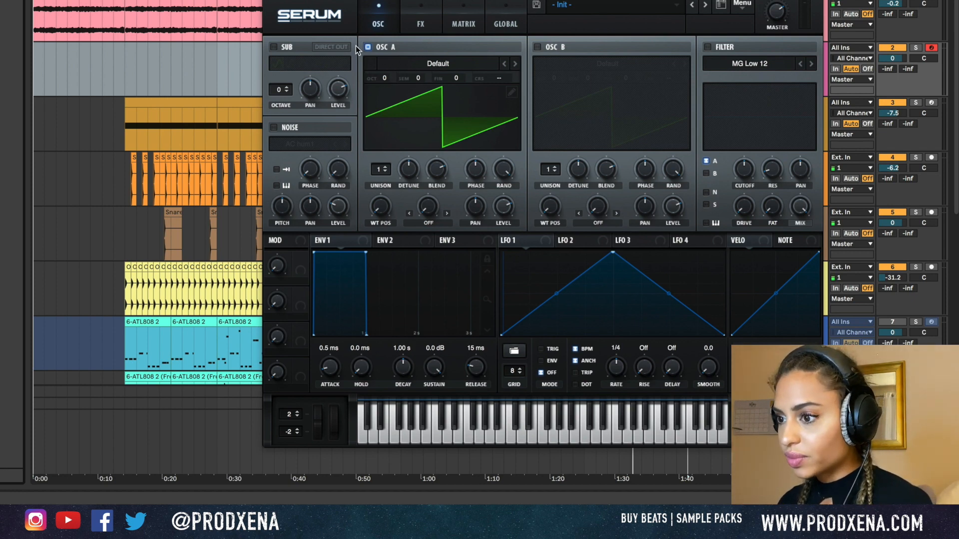
left_click(368, 47)
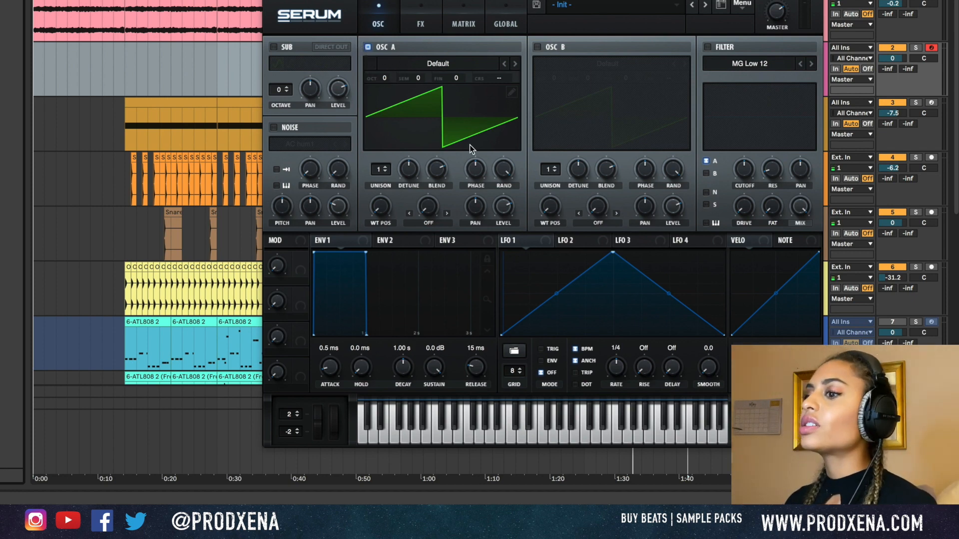
left_click_drag(378, 170, 389, 150)
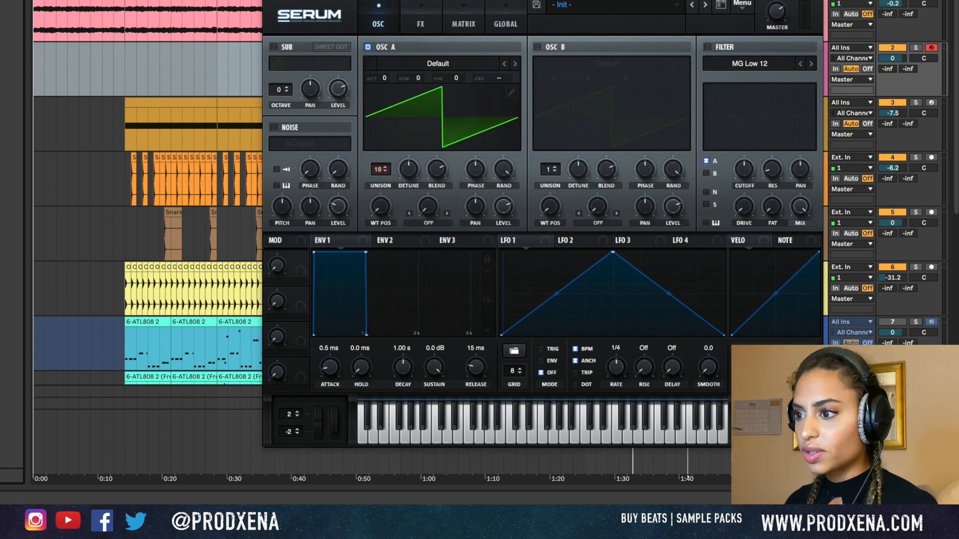
left_click_drag(467, 1, 370, 23)
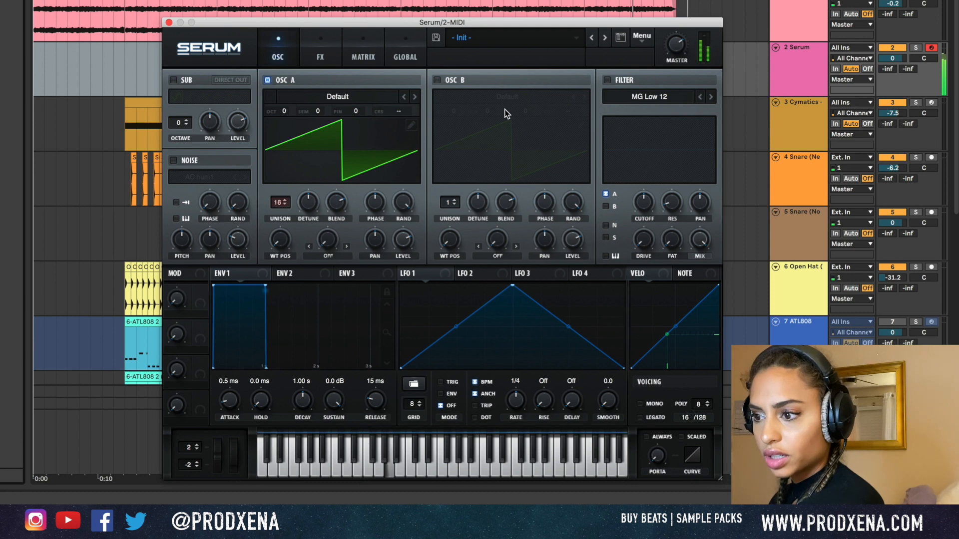
Enable Serum's filter as MG Low 18 with a lower cutoff, set oscillator A to octave -2 and unison 13, and close Serum
left_click(610, 81)
left_click_drag(641, 202, 630, 214)
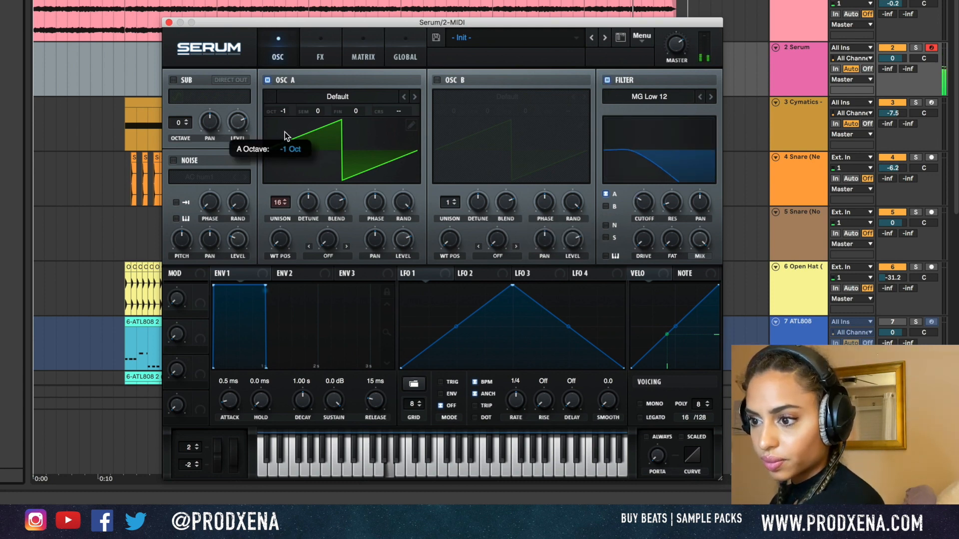
left_click_drag(278, 202, 280, 241)
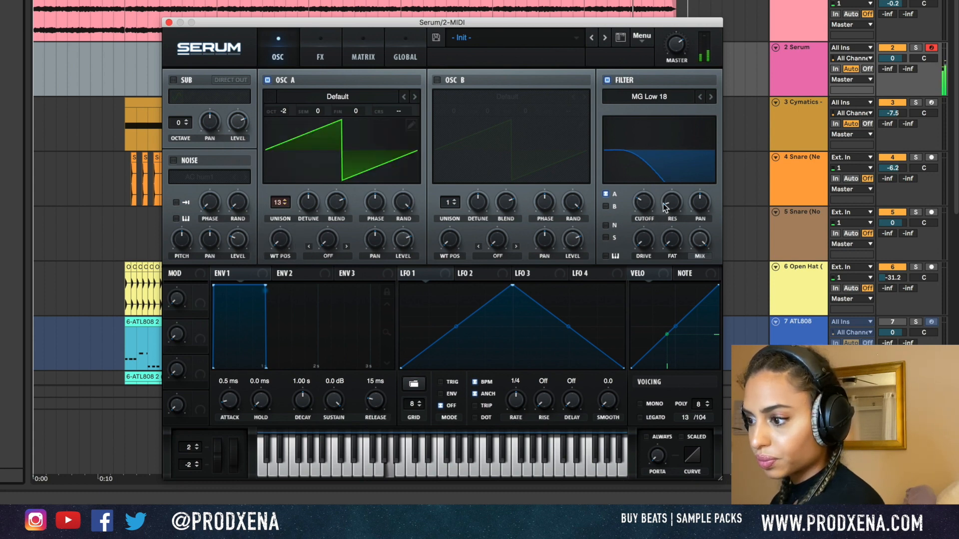
left_click(320, 52)
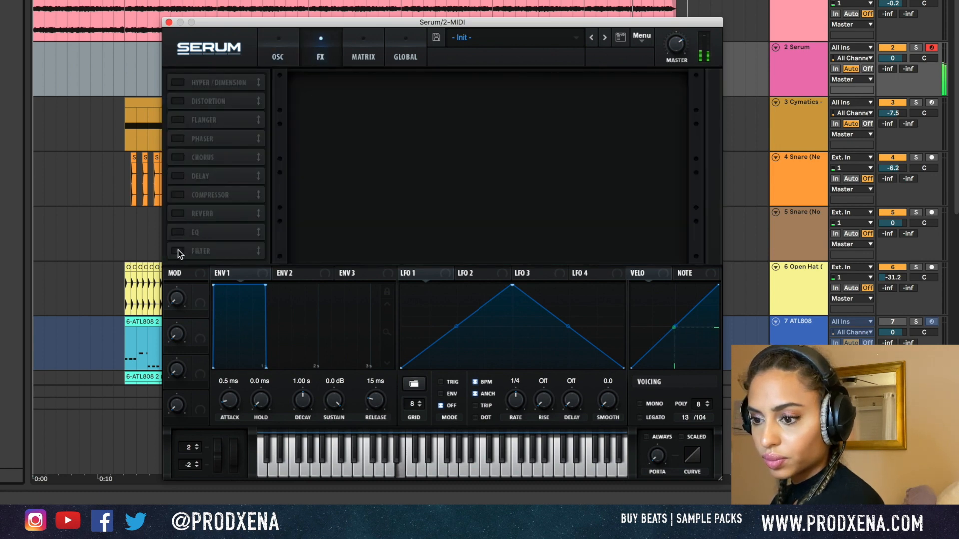
left_click(282, 47)
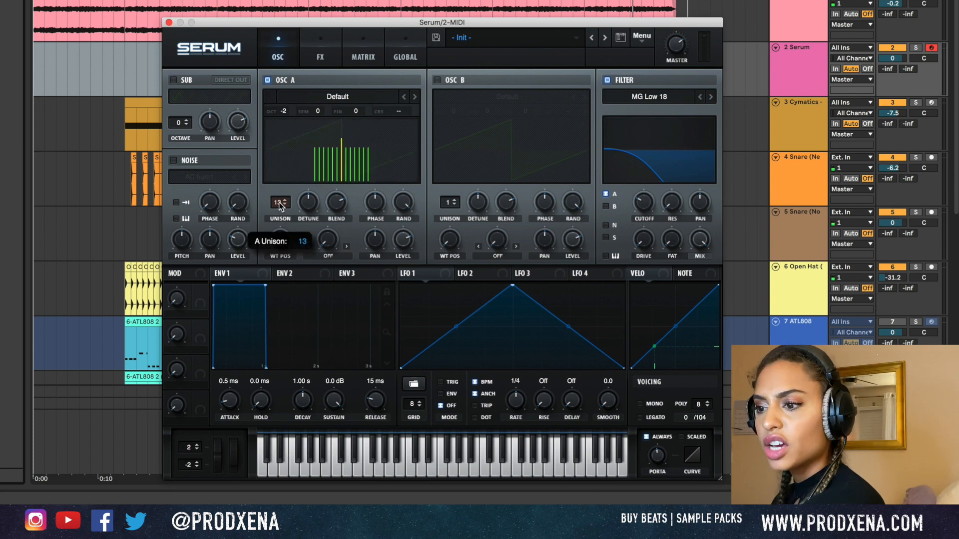
left_click(169, 22)
Play the new 2-Serum 1 clip, show its automation and lower the Serum automation level to about 0.15
key("space")
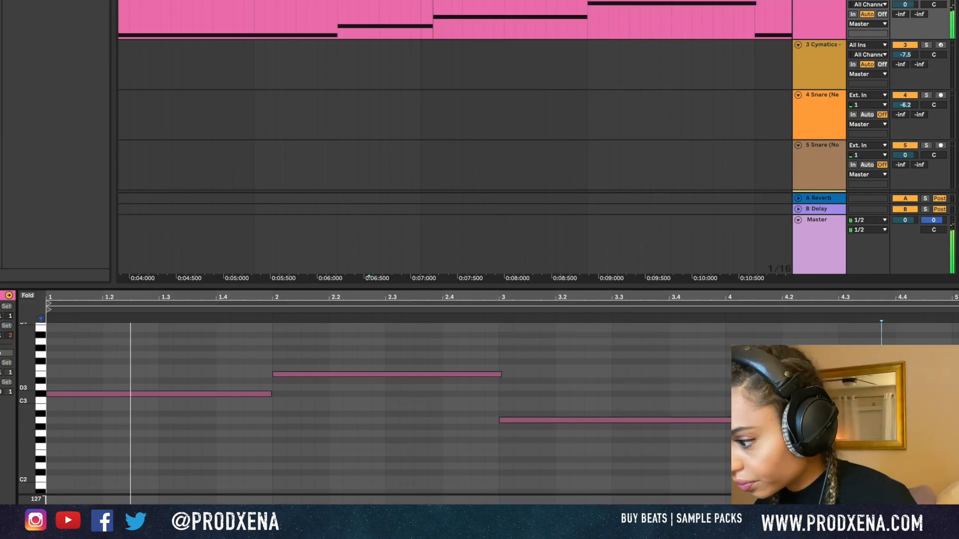
left_click(473, 141)
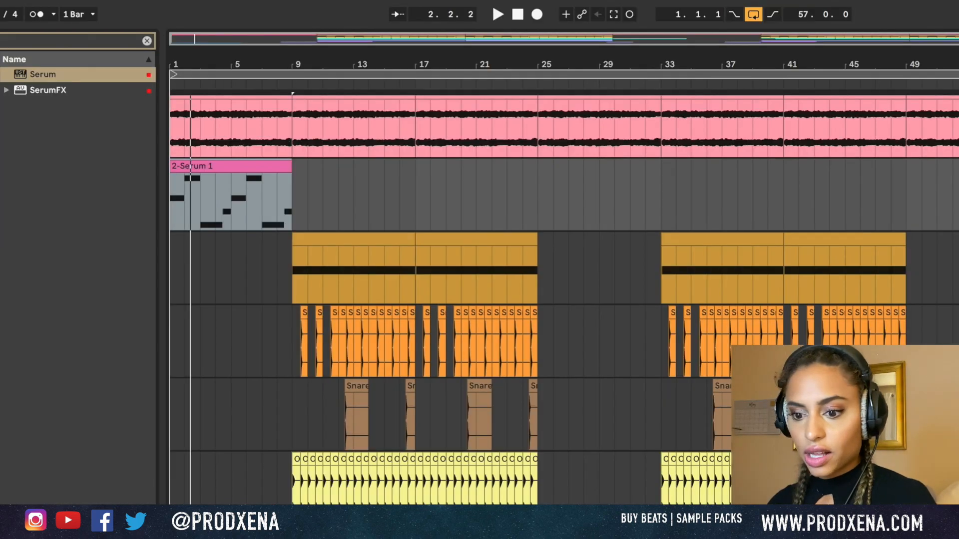
key("super+alt+p")
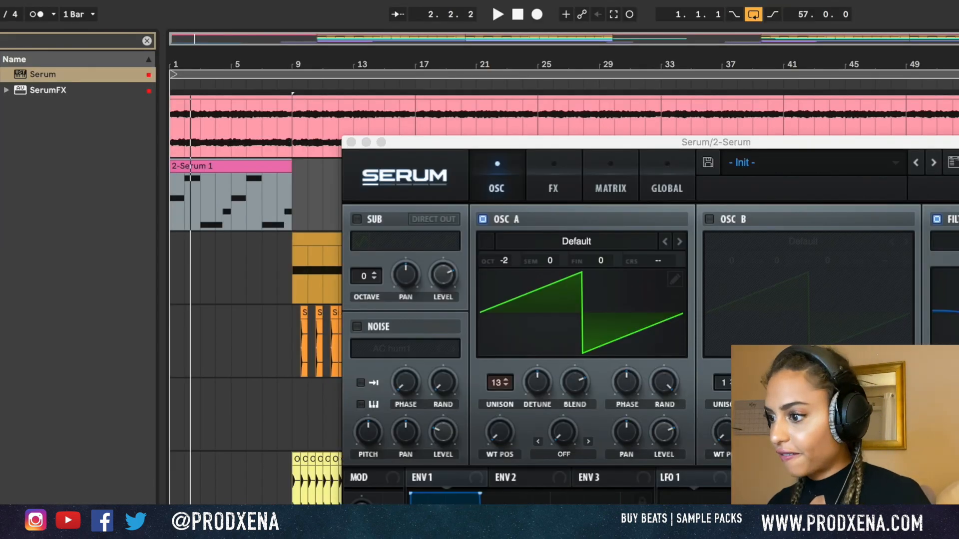
key("a")
key("space")
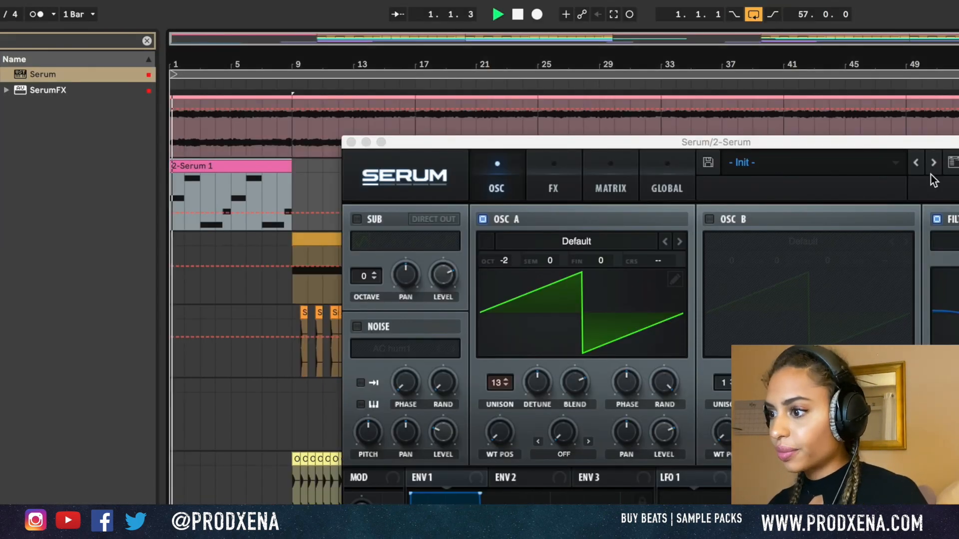
left_click_drag(929, 142, 879, 362)
left_click_drag(171, 213, 171, 221)
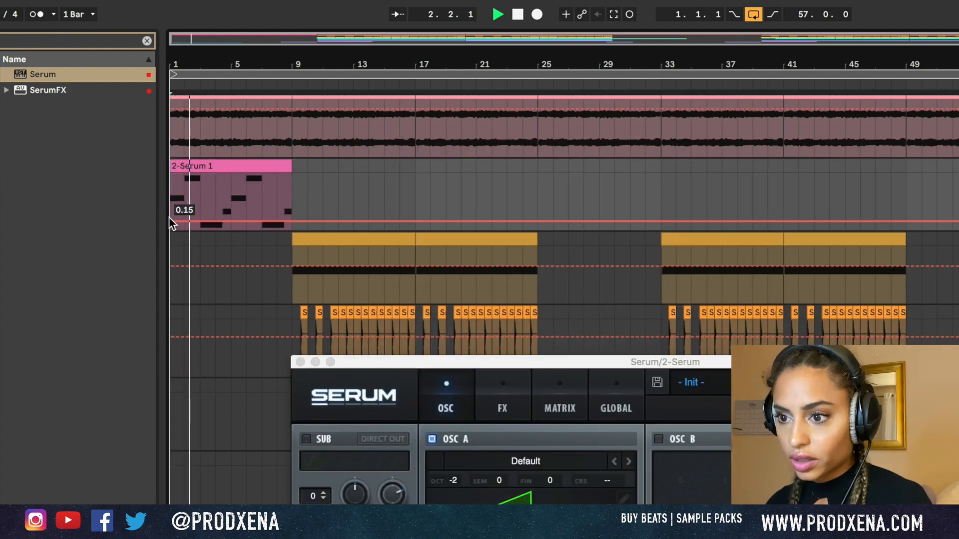
Ramp the Serum automation up across the first 2-Serum 1 clip with a steeper rise into bar 9, and raise the second ramp's end at bar 33
mouse_move(231, 220)
left_mouse_down()
mouse_move(230, 201)
mouse_move(220, 211)
left_mouse_up()
left_click_drag(293, 211, 292, 210)
left_click(220, 212)
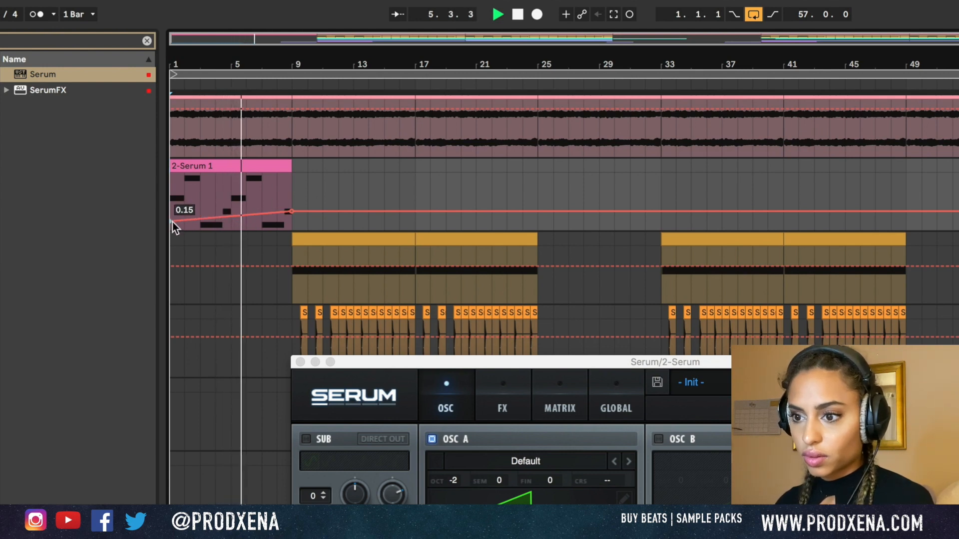
left_click_drag(172, 221, 171, 218)
left_click(291, 212)
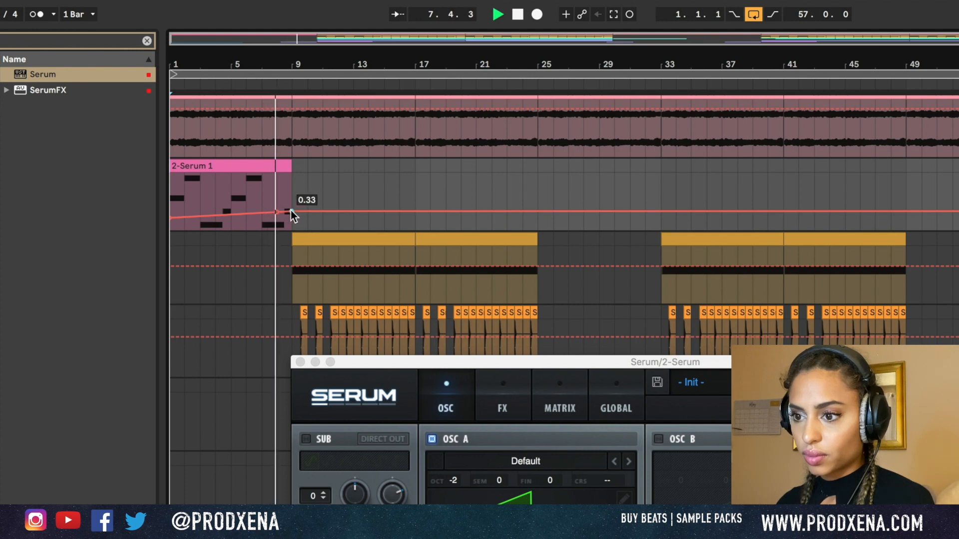
left_click_drag(291, 212, 292, 206)
left_click(300, 360)
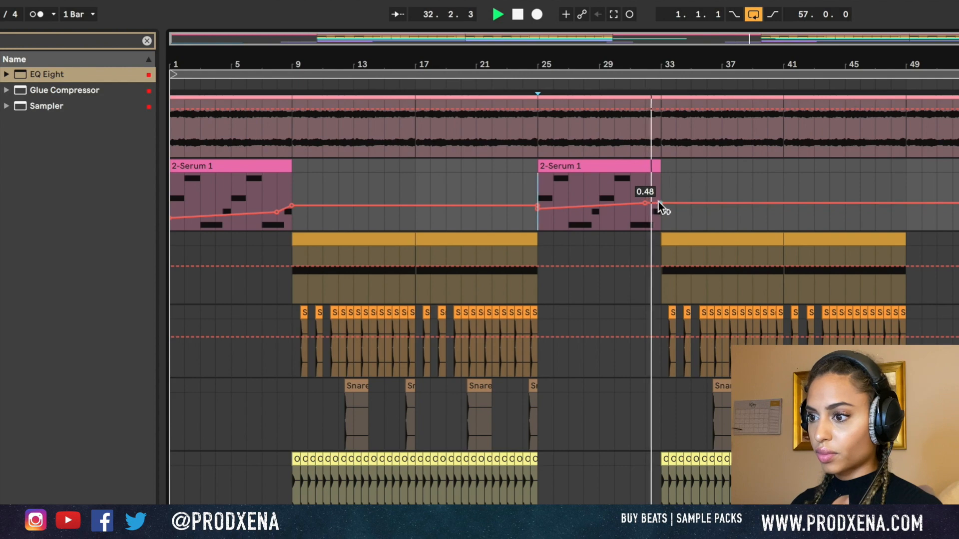
left_click_drag(660, 205, 661, 195)
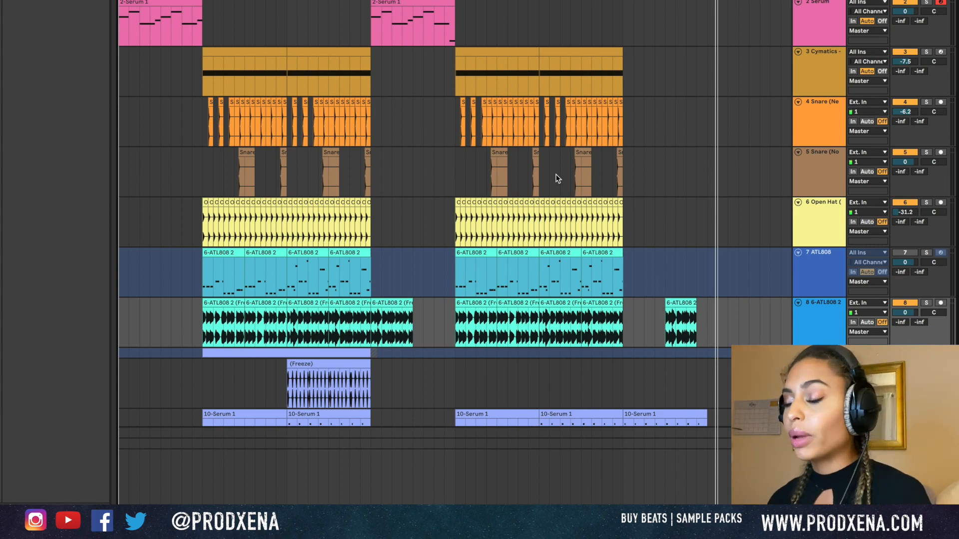
Review the whole arrangement from the melody loop to the effect tracks, including the impact samples in ADSR Sample Manager
left_click(801, 424)
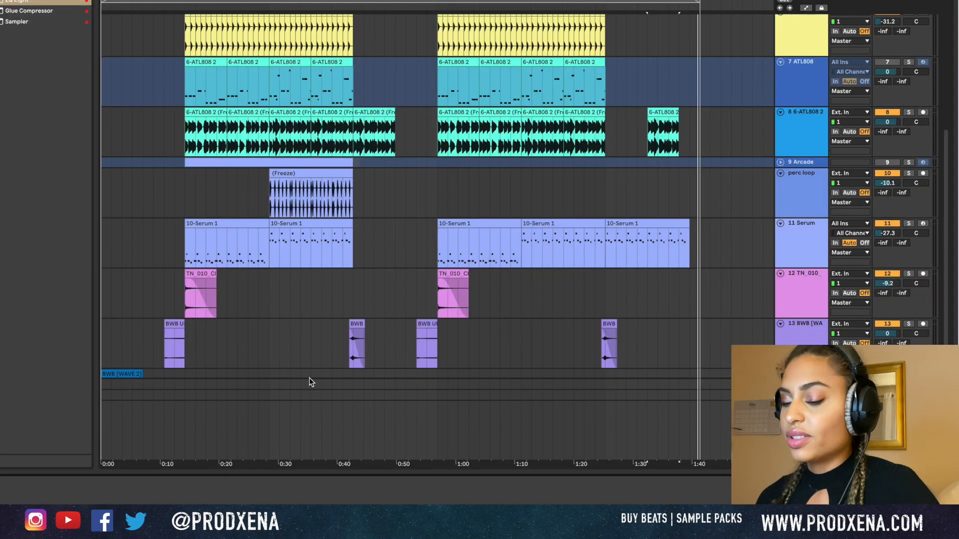
key("super+alt+p")
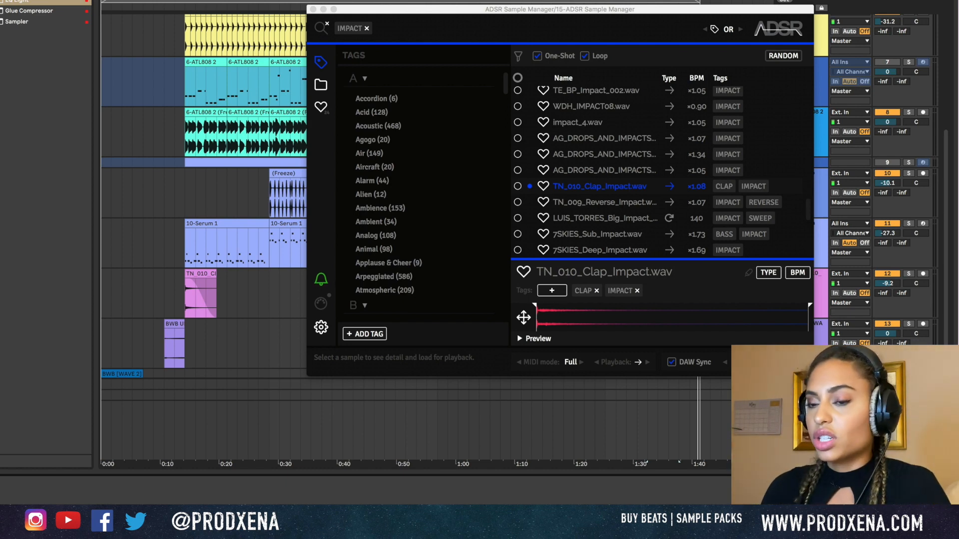
left_click(314, 10)
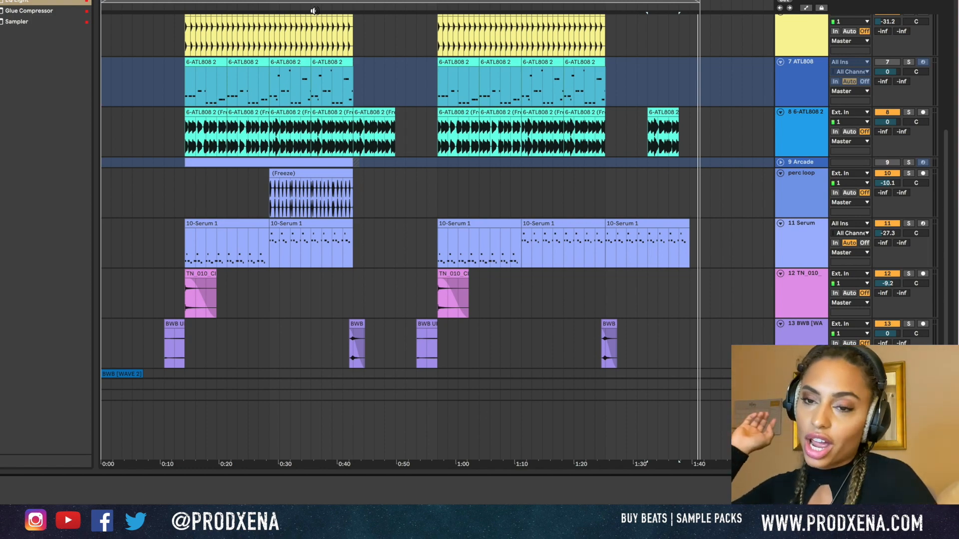
scroll(412, 80, "up", 10)
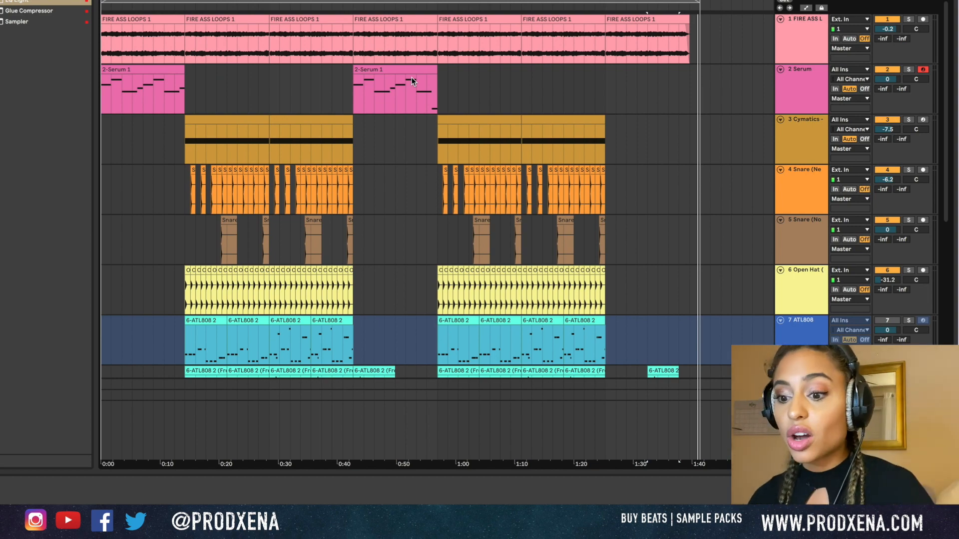
scroll(415, 160, "down", 5)
scroll(414, 166, "down", 5)
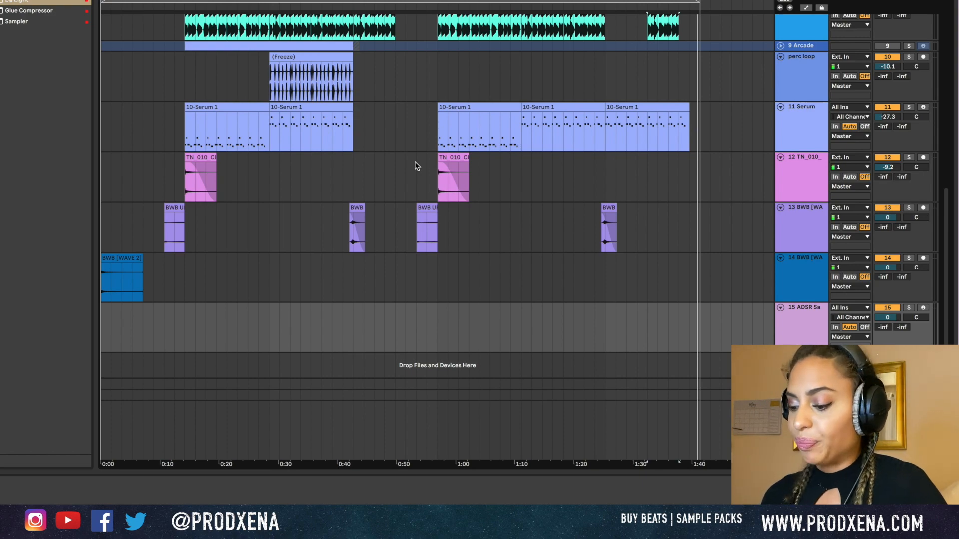
scroll(415, 164, "up", 10)
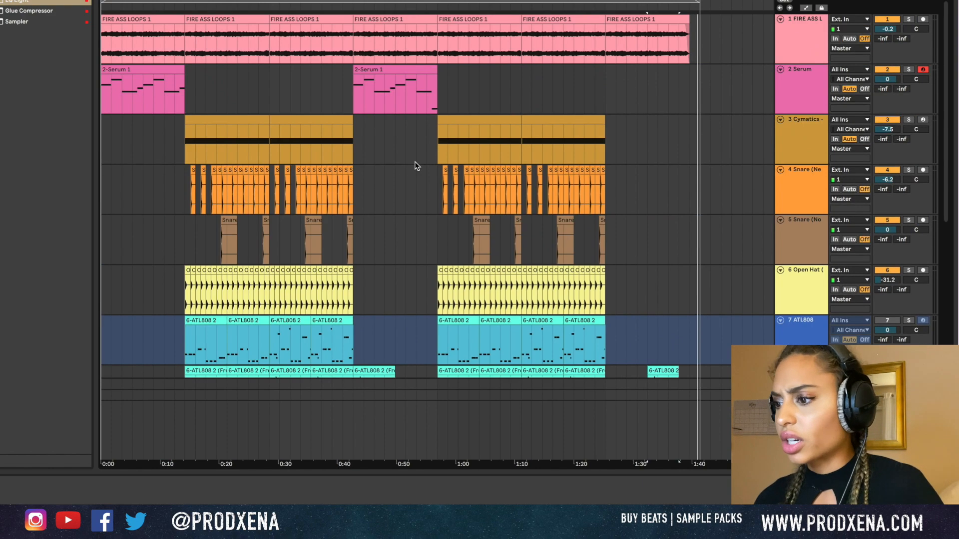